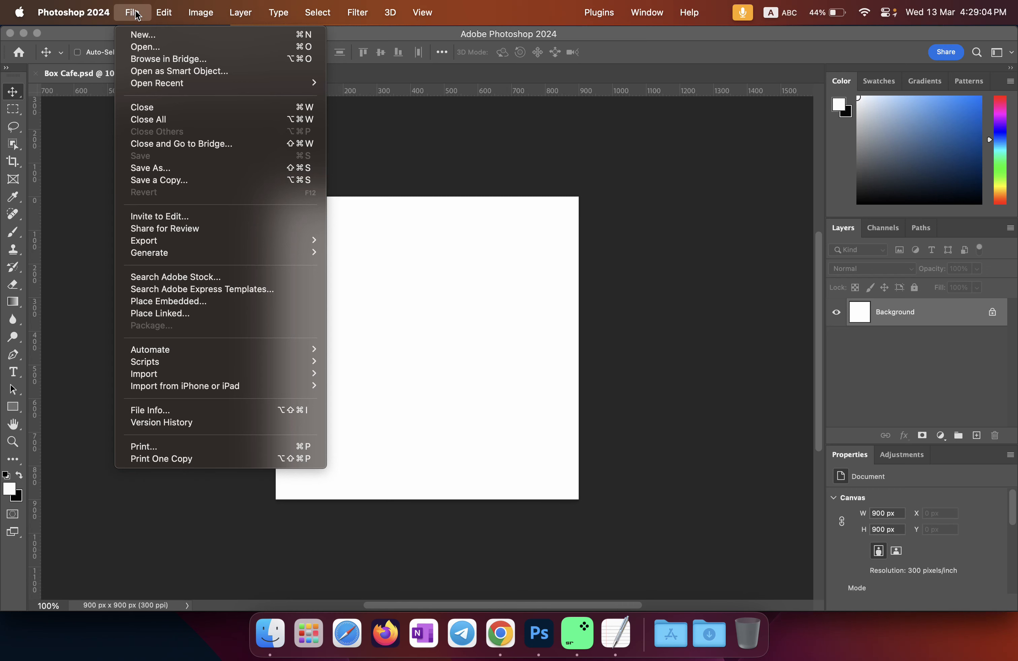
Step: In Finder, open the Box Cafe project's Link folder and select Wood in Forest.jpg
click(136, 12)
click(136, 12)
click(135, 12)
click(366, 228)
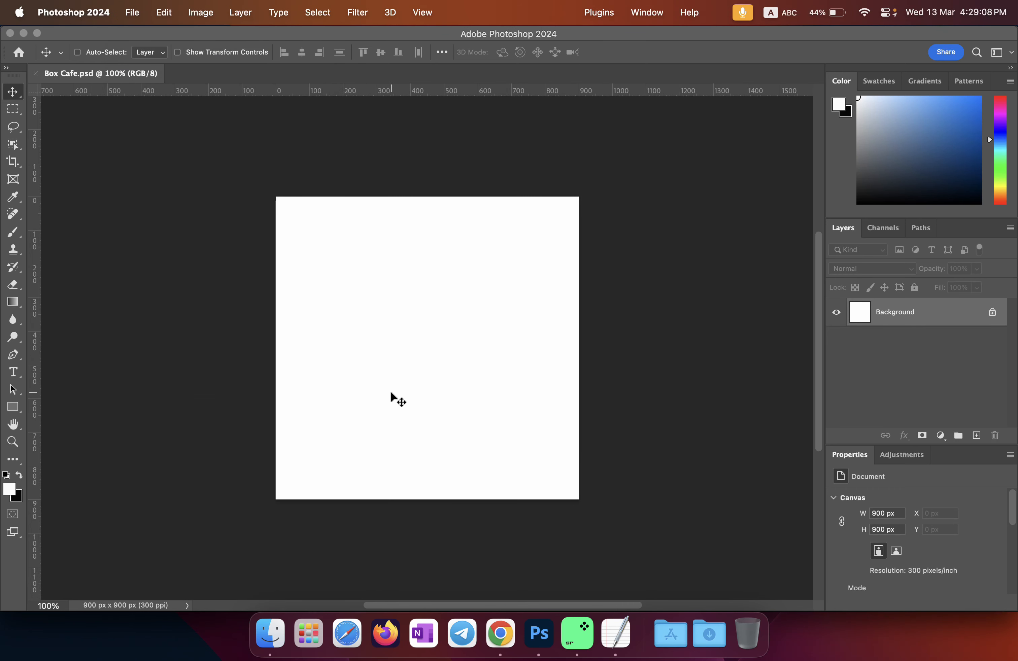
click(270, 633)
click(568, 235)
drag(698, 120, 664, 122)
click(652, 195)
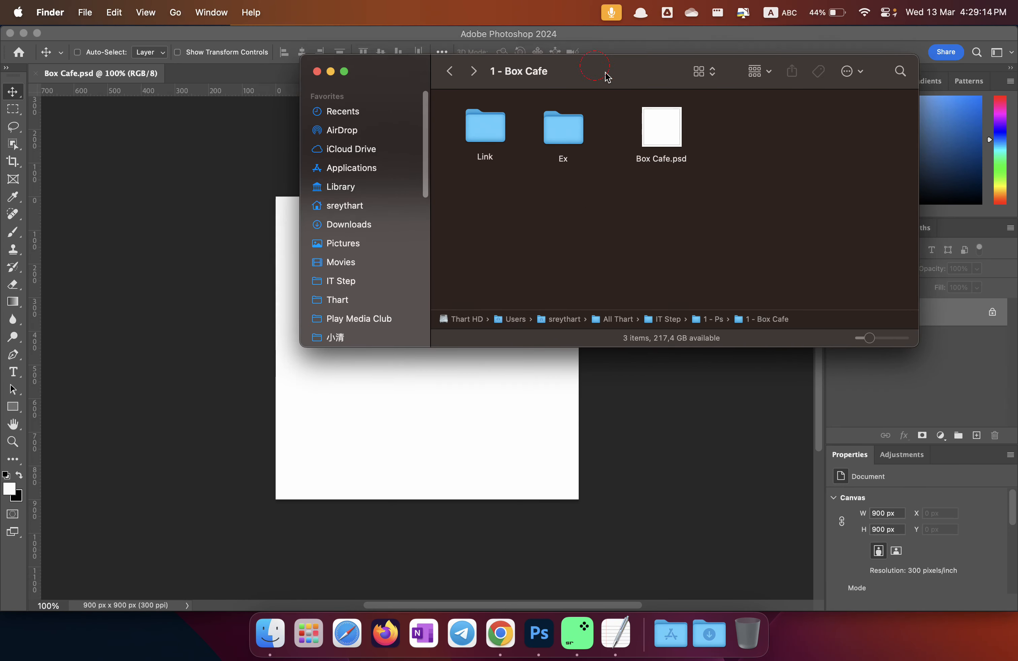
drag(605, 73, 695, 117)
double_click(570, 168)
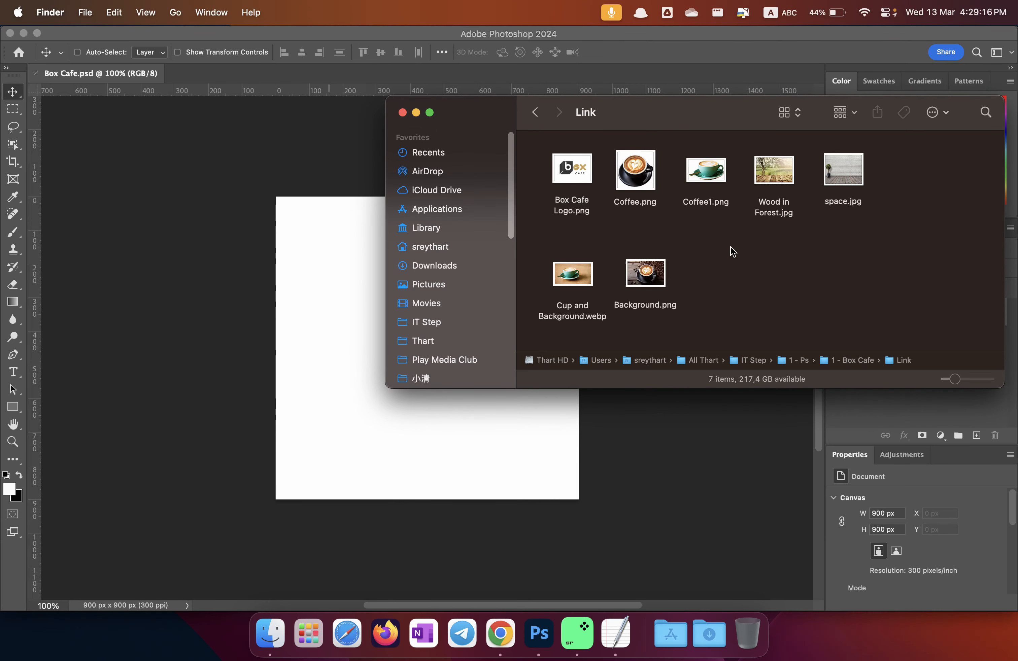
click(774, 176)
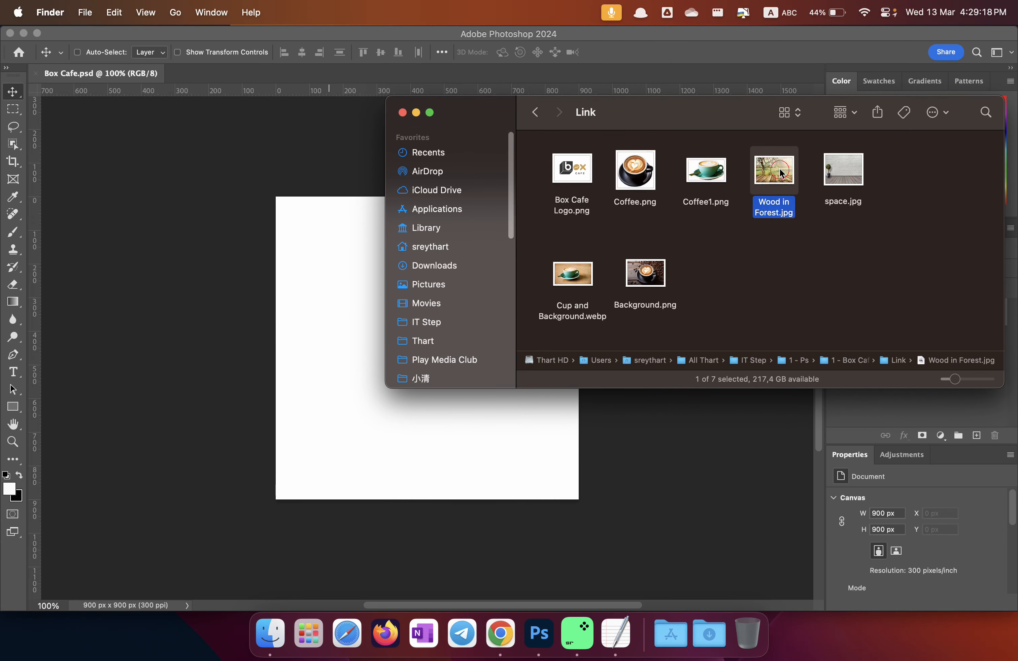
Step: Place Wood in Forest.jpg on the canvas, scaled to 1334 × 918 px to cover it
drag(774, 176, 365, 294)
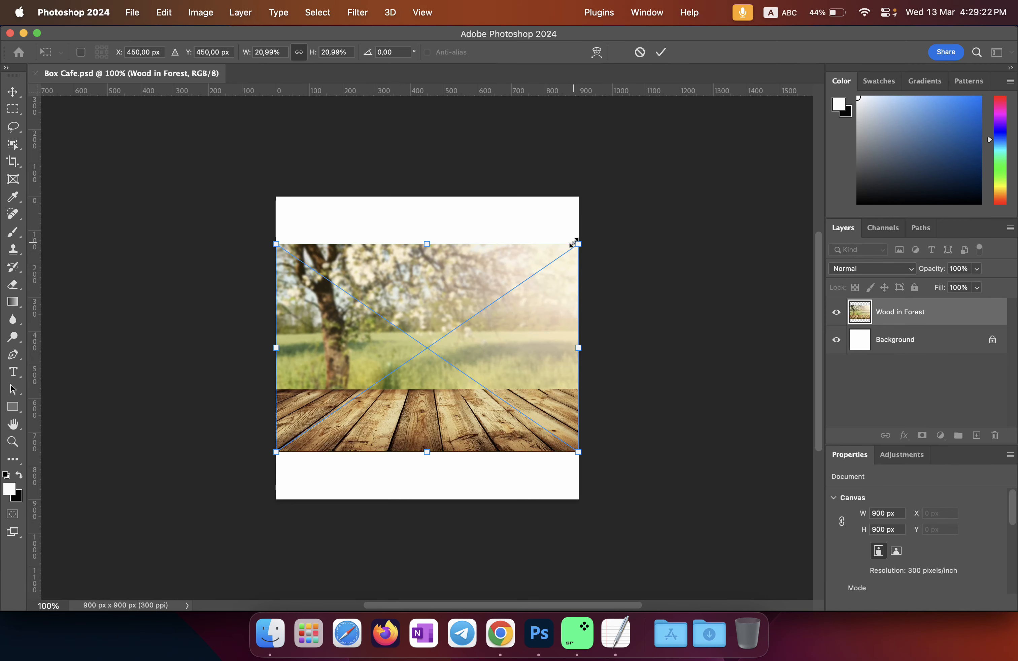
drag(577, 242, 656, 190)
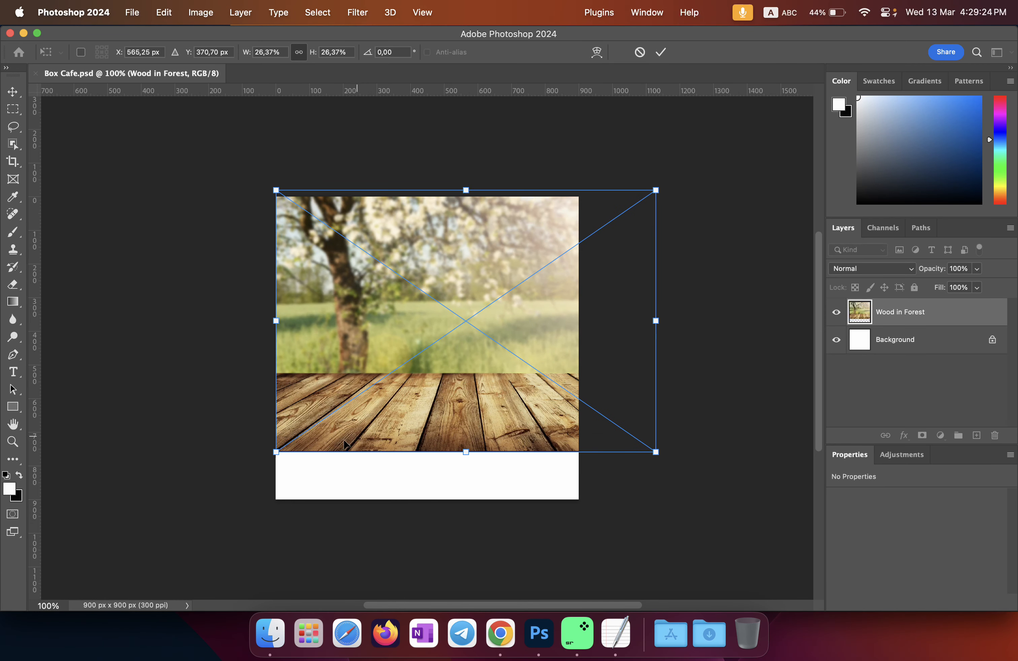
drag(465, 450, 468, 500)
drag(404, 418, 379, 424)
click(661, 51)
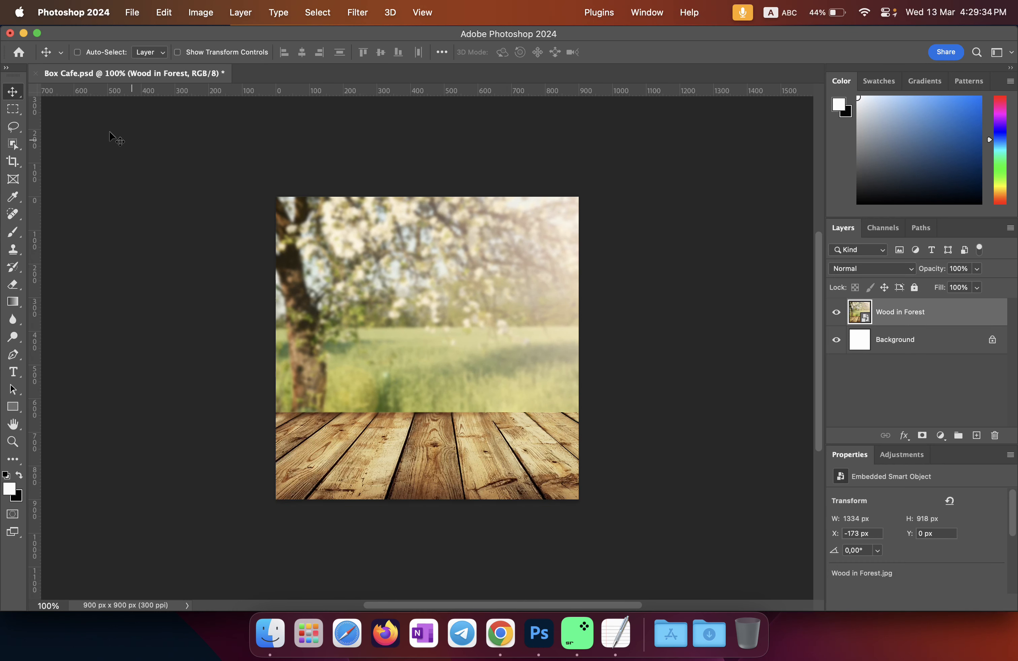
drag(9, 79, 711, 114)
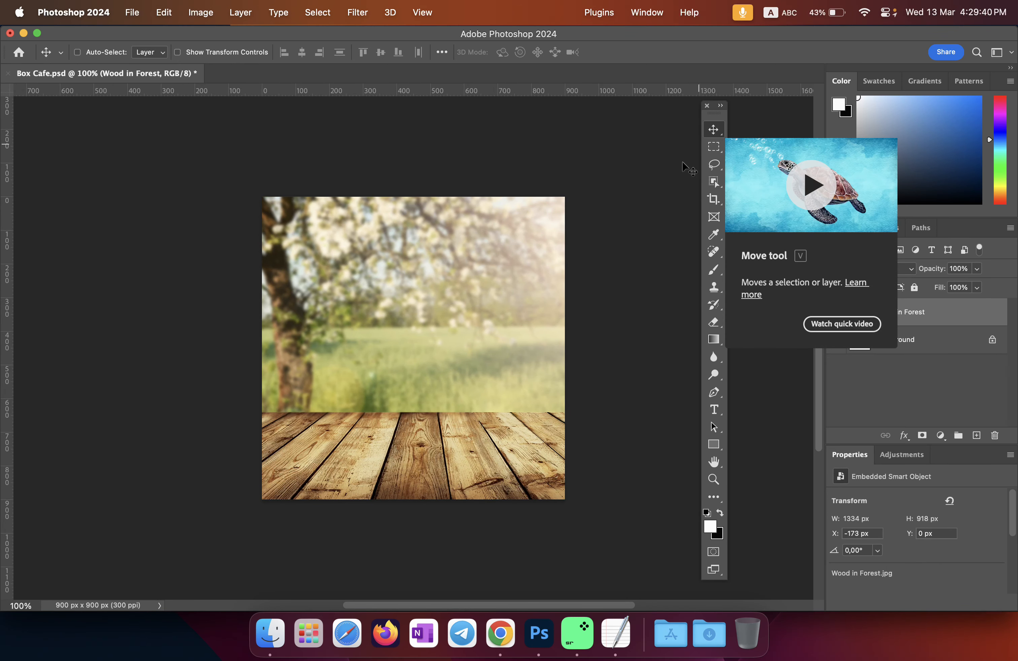
click(270, 633)
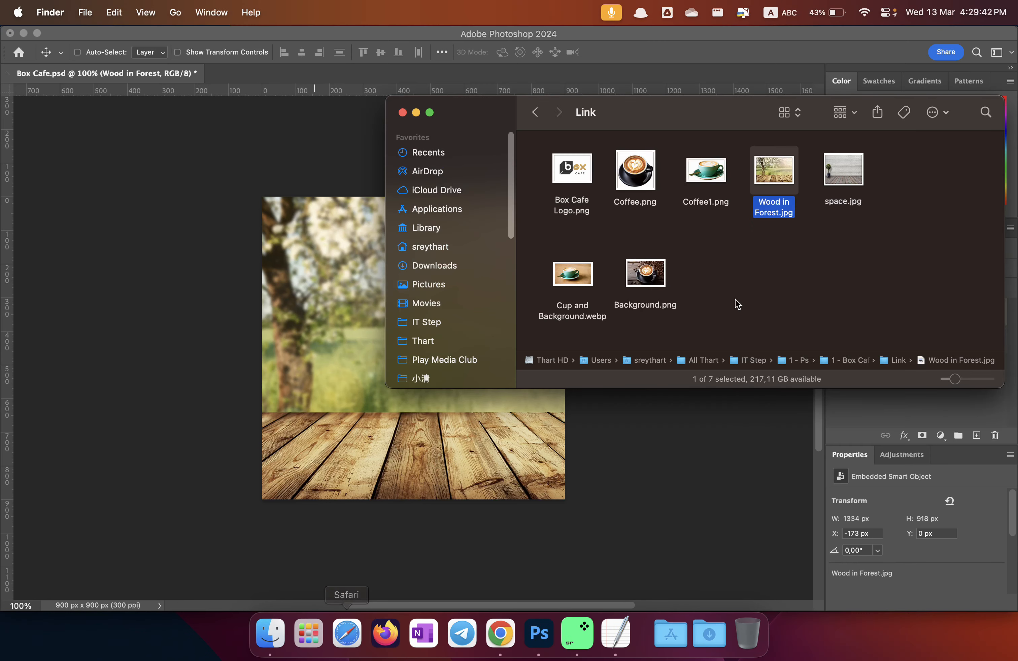
click(712, 180)
drag(714, 170, 346, 269)
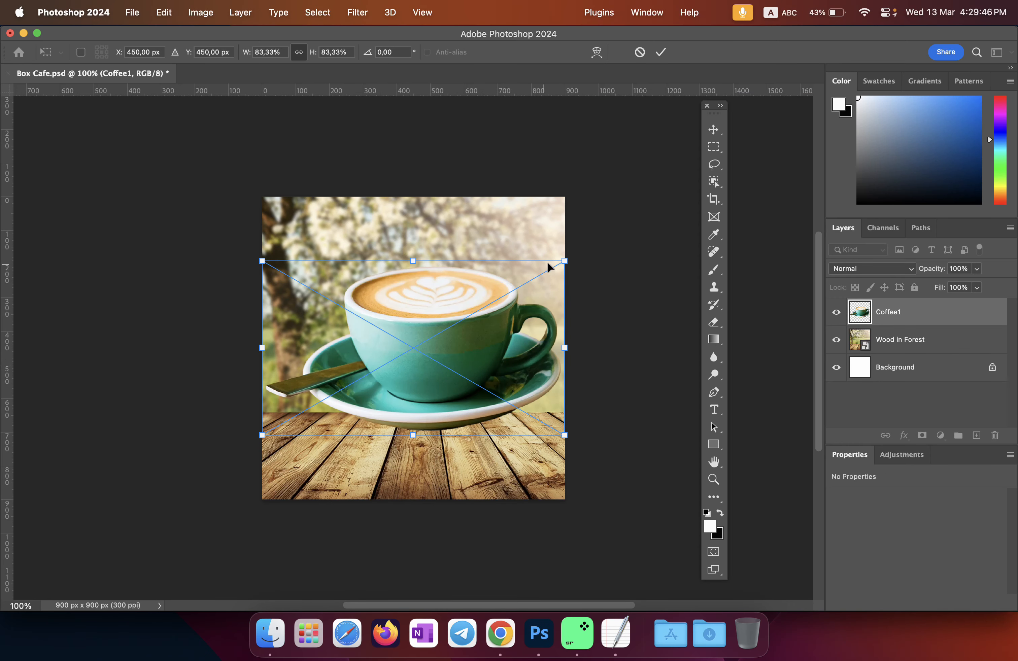
drag(556, 263, 406, 355)
drag(334, 395, 413, 426)
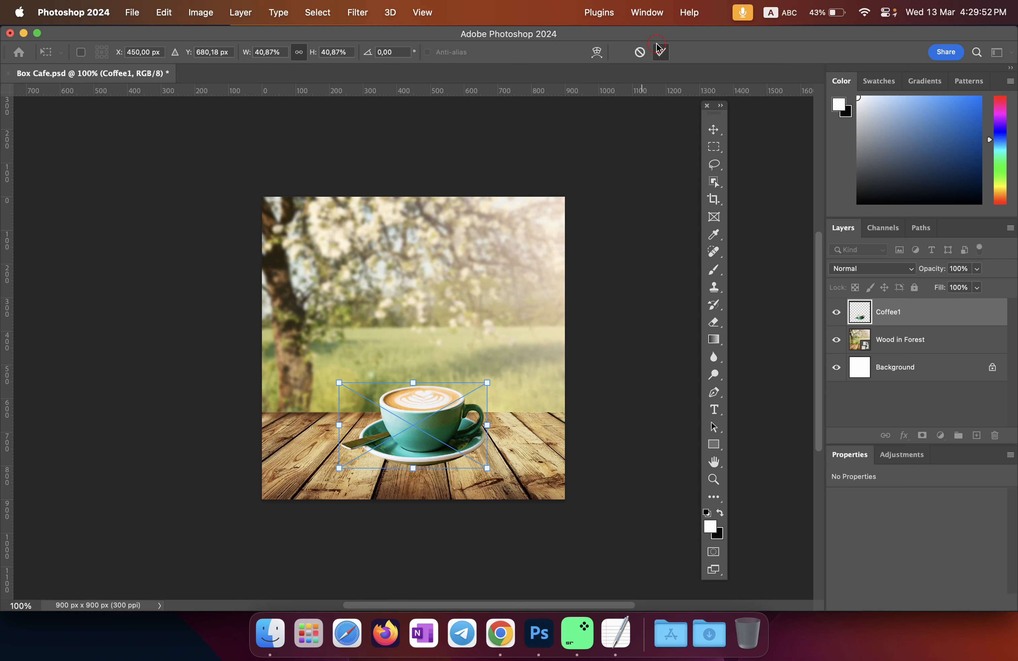
click(661, 52)
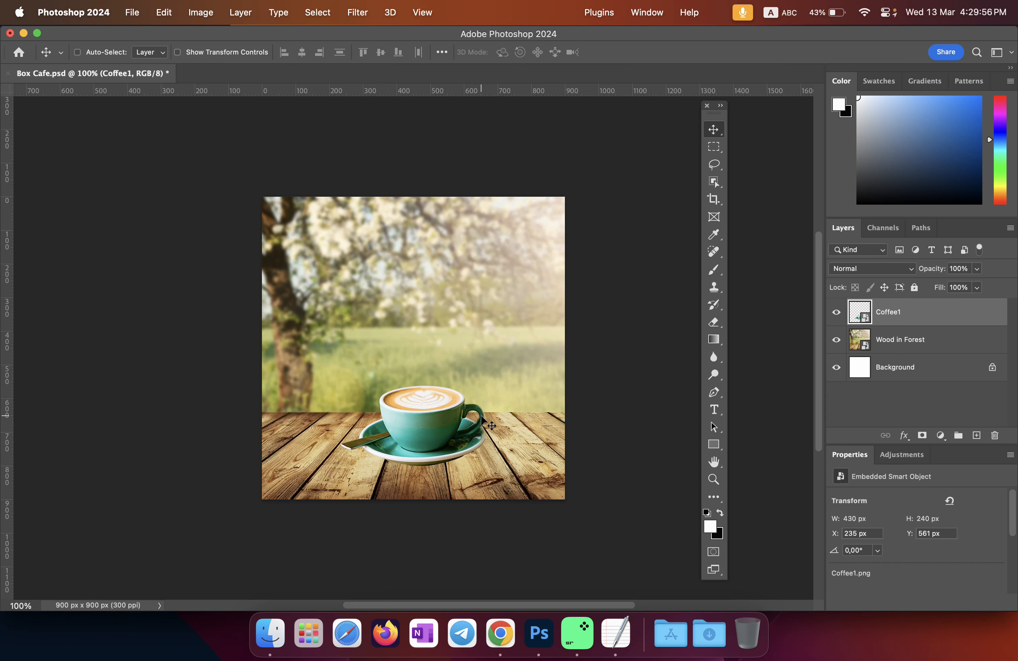
key(super)
key(super+t)
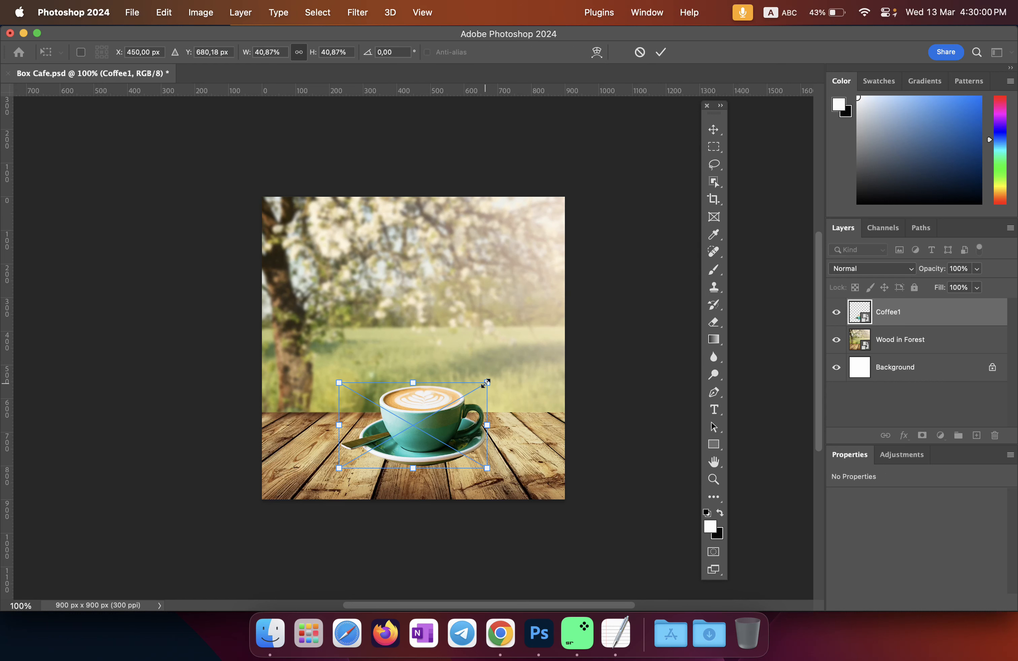
mouse_move(486, 382)
mouse_down()
mouse_move(454, 412)
mouse_move(501, 382)
mouse_up()
click(661, 52)
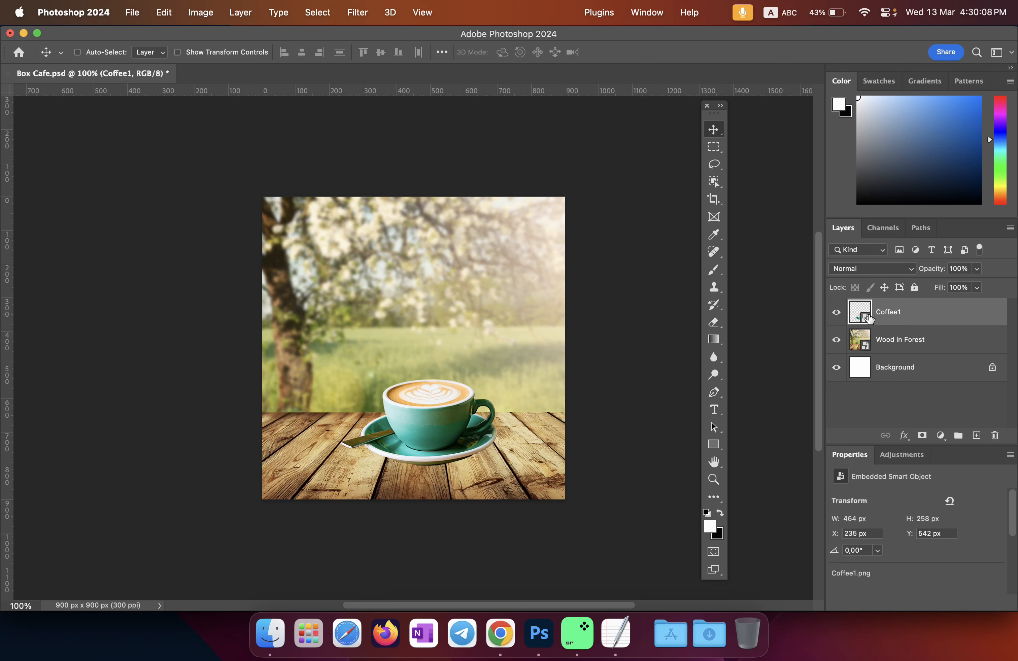
click(838, 317)
click(838, 318)
drag(890, 314, 994, 437)
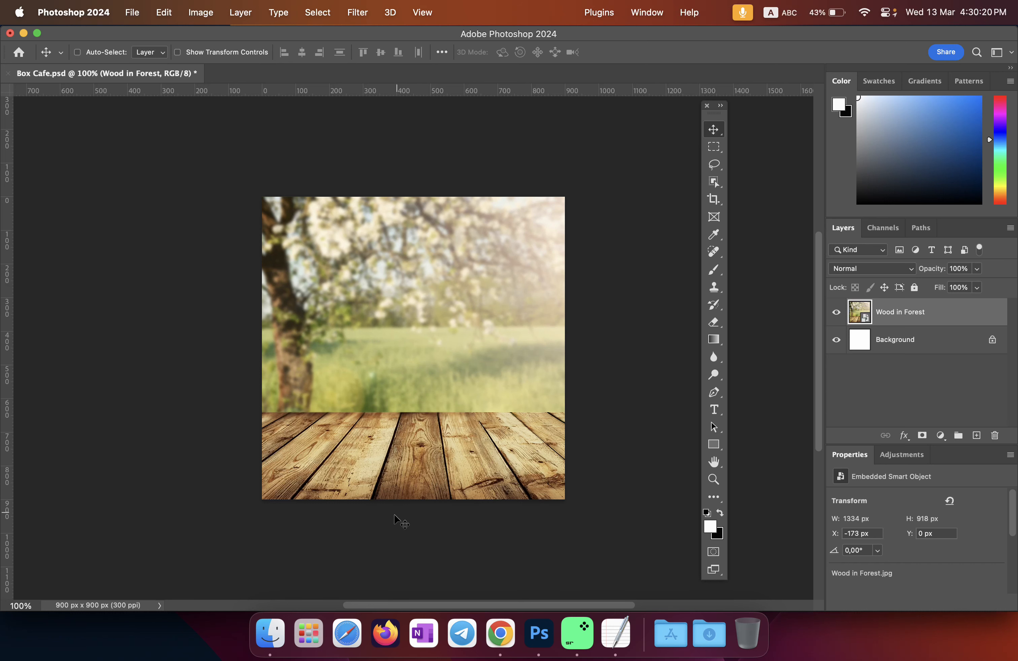
click(270, 633)
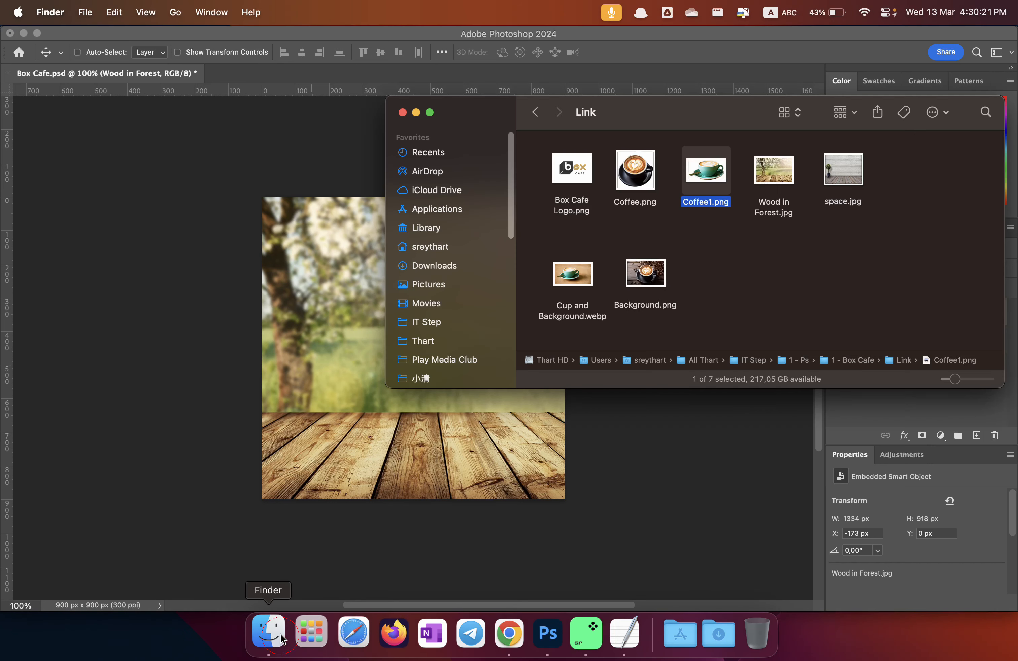
click(654, 284)
click(576, 270)
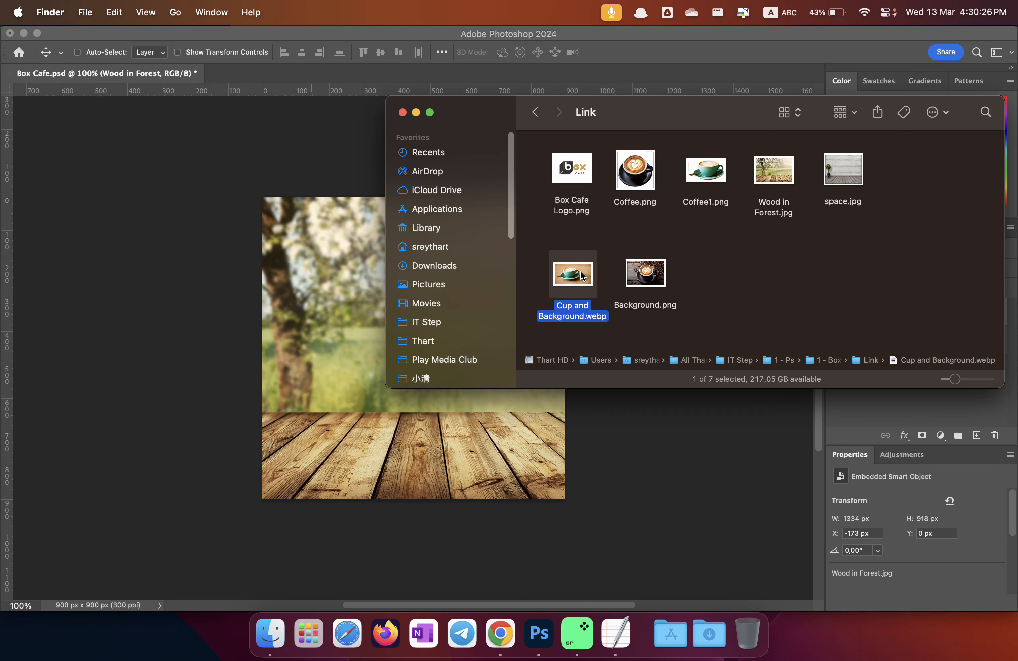
drag(576, 279, 336, 268)
drag(420, 288, 434, 261)
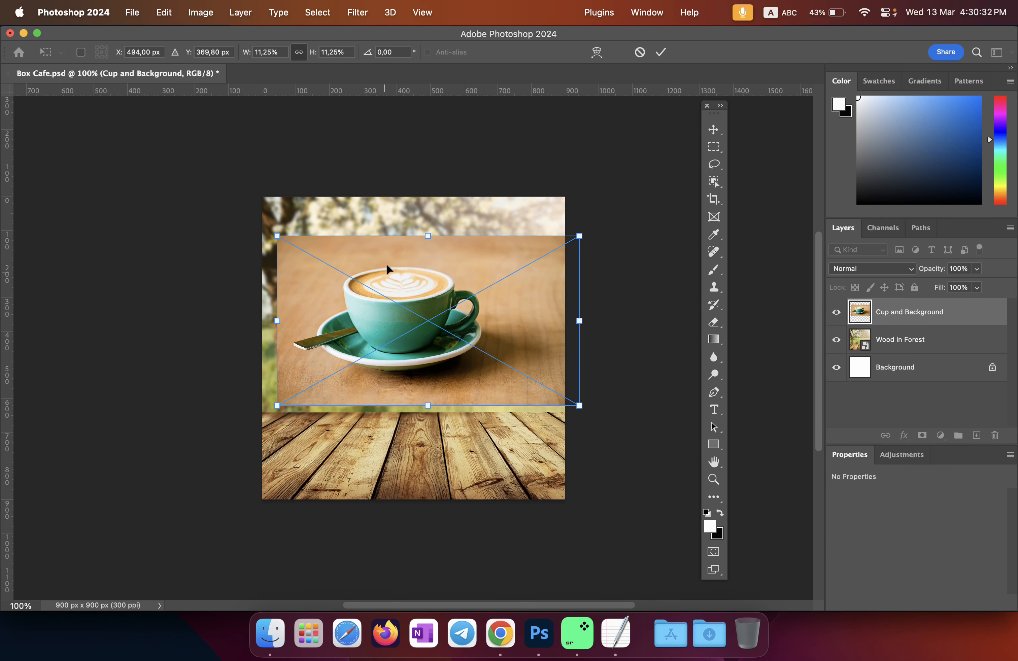
drag(432, 248, 414, 312)
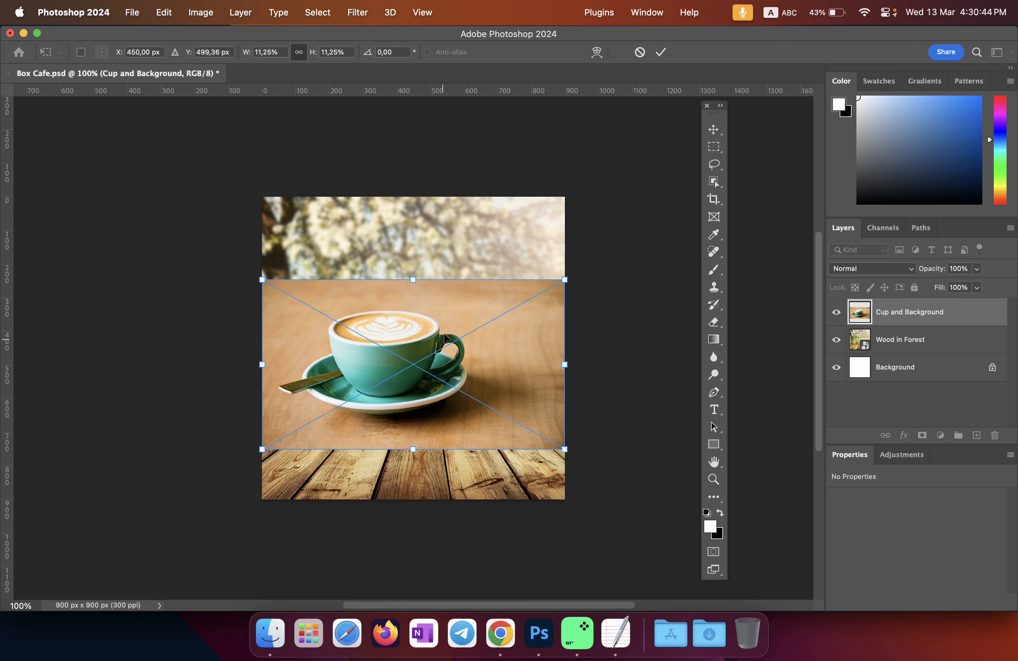
drag(442, 333, 423, 363)
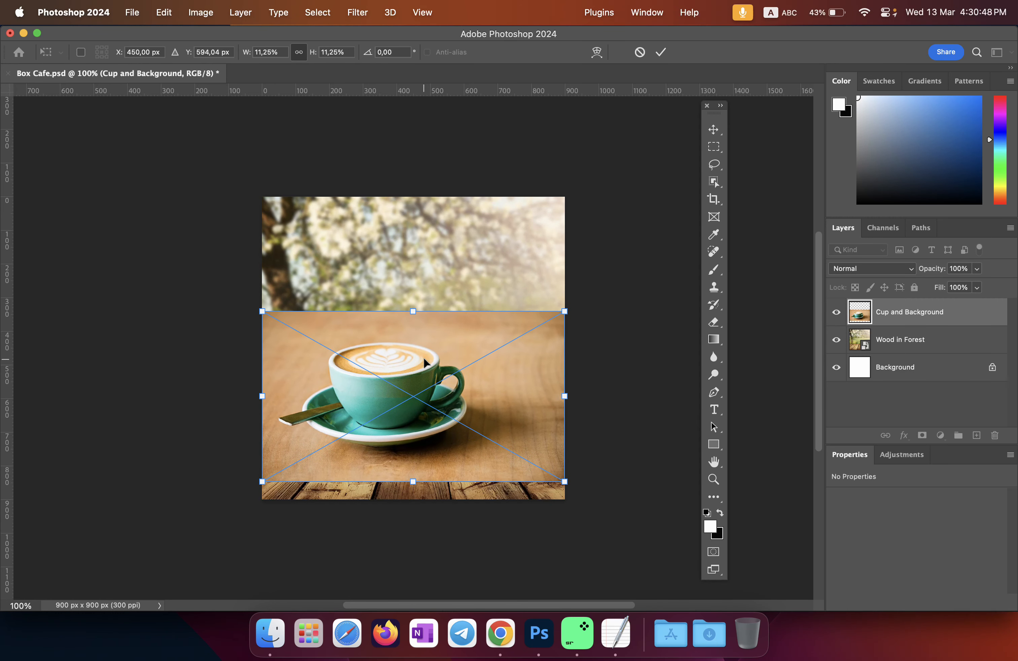
click(638, 53)
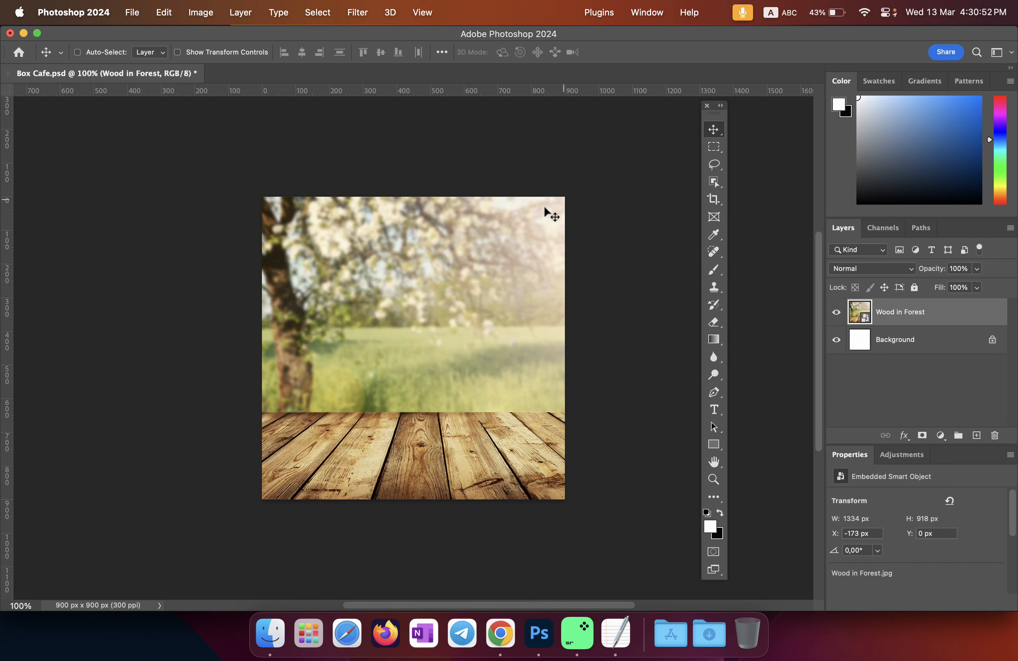
Step: Bring up the Link folder and open the Note Project.rtf notes in TextEdit
click(270, 633)
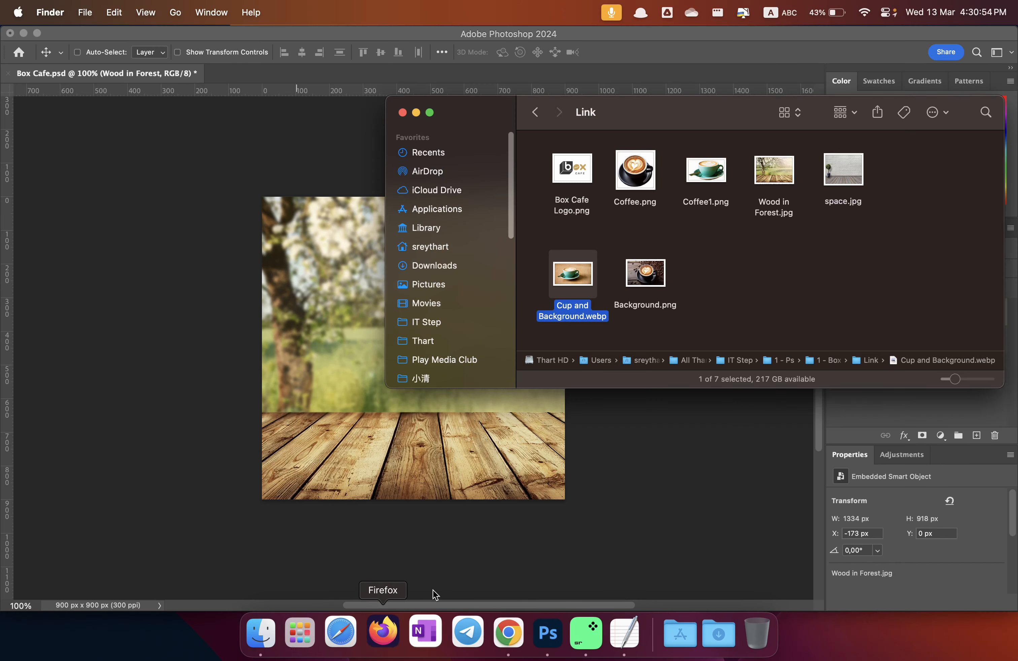
click(577, 294)
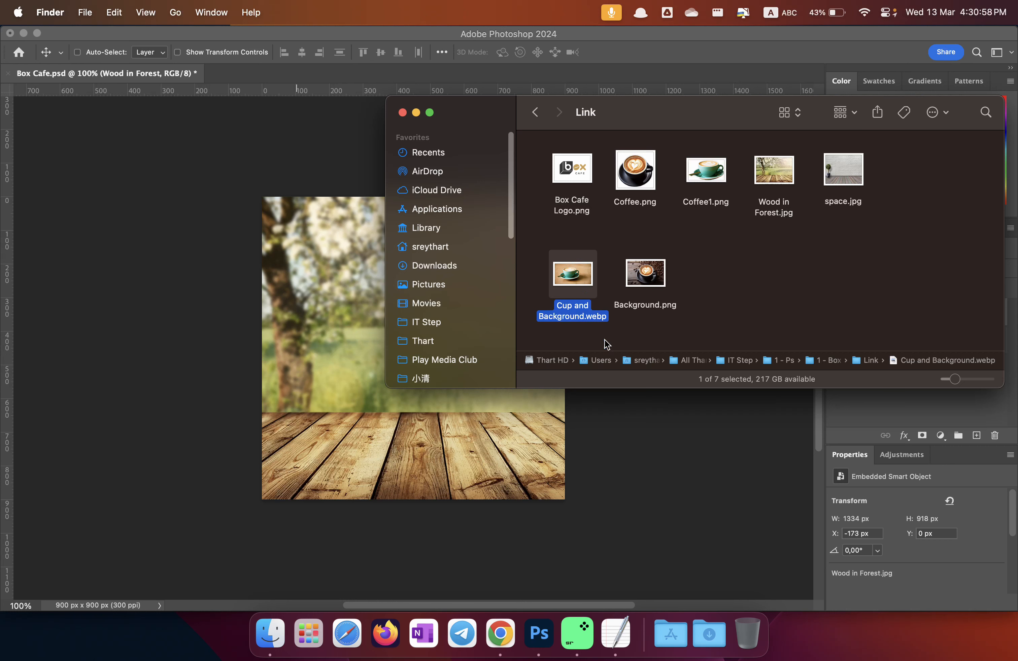
right_click(614, 631)
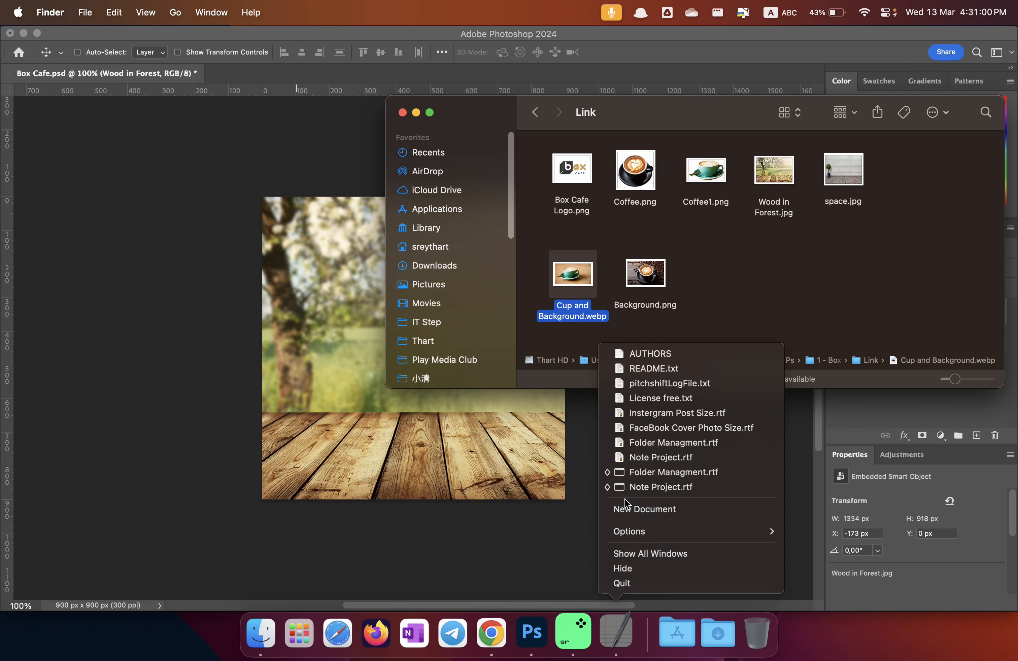
click(636, 487)
Step: Highlight 'Object Selection Tool' in the notes, minimize TextEdit, and select Cup and Background.webp
drag(469, 407, 175, 400)
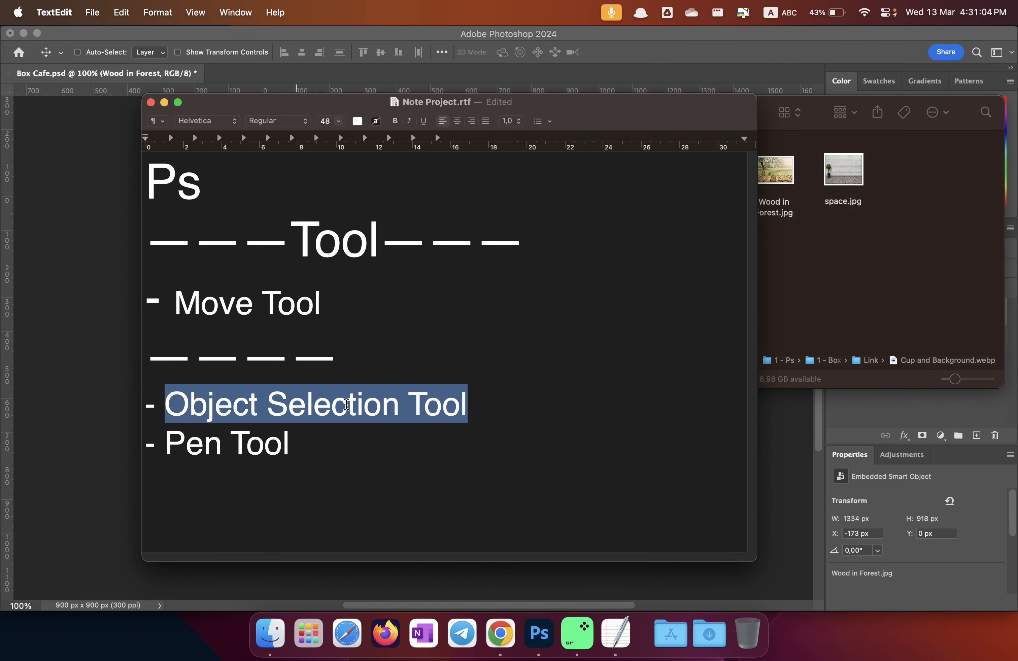
click(795, 284)
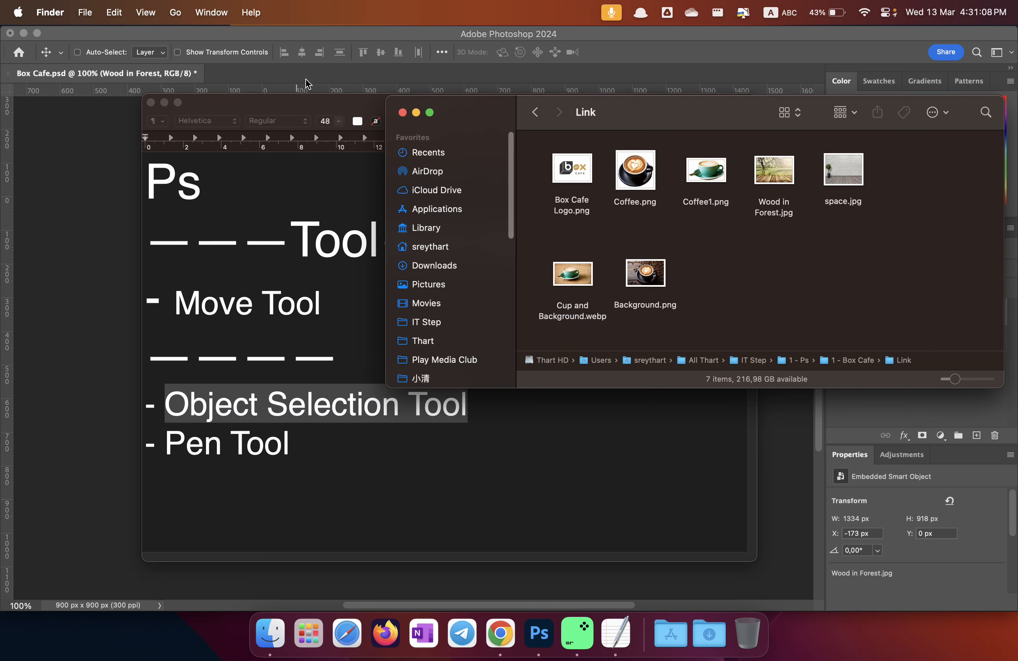
click(164, 103)
click(734, 237)
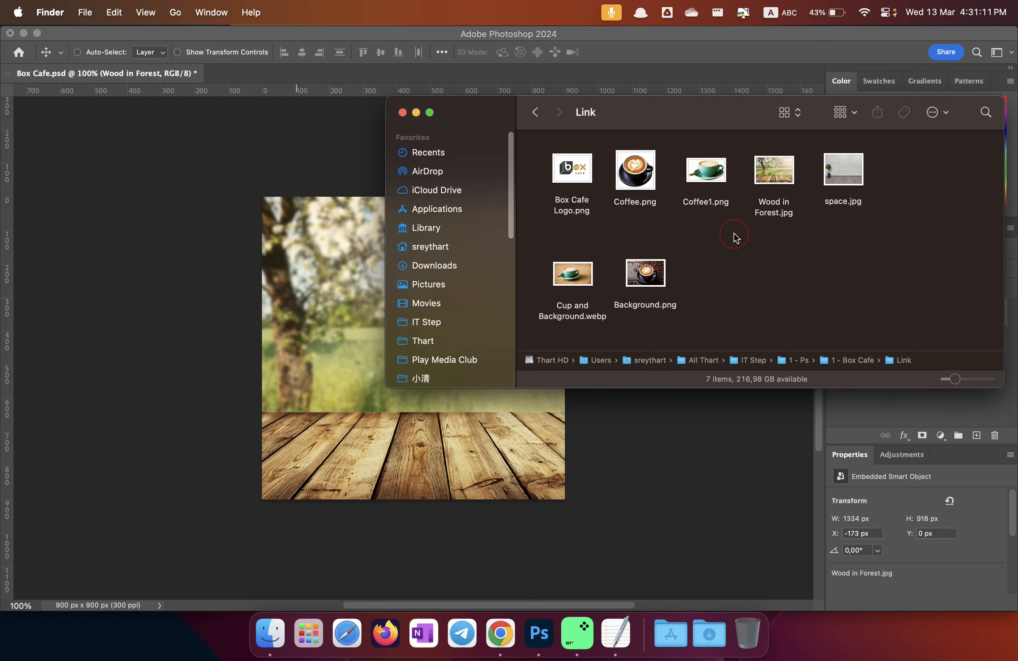
click(578, 276)
Step: Drag Cup and Background.webp from the Link folder onto Photoshop's document tab bar
drag(625, 113, 723, 248)
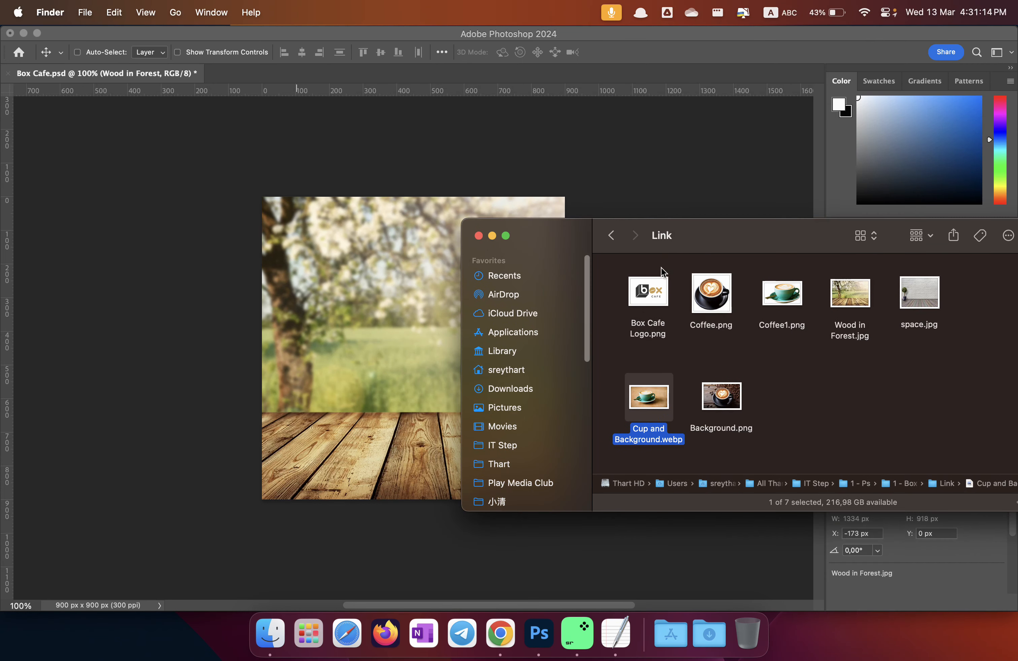
click(611, 236)
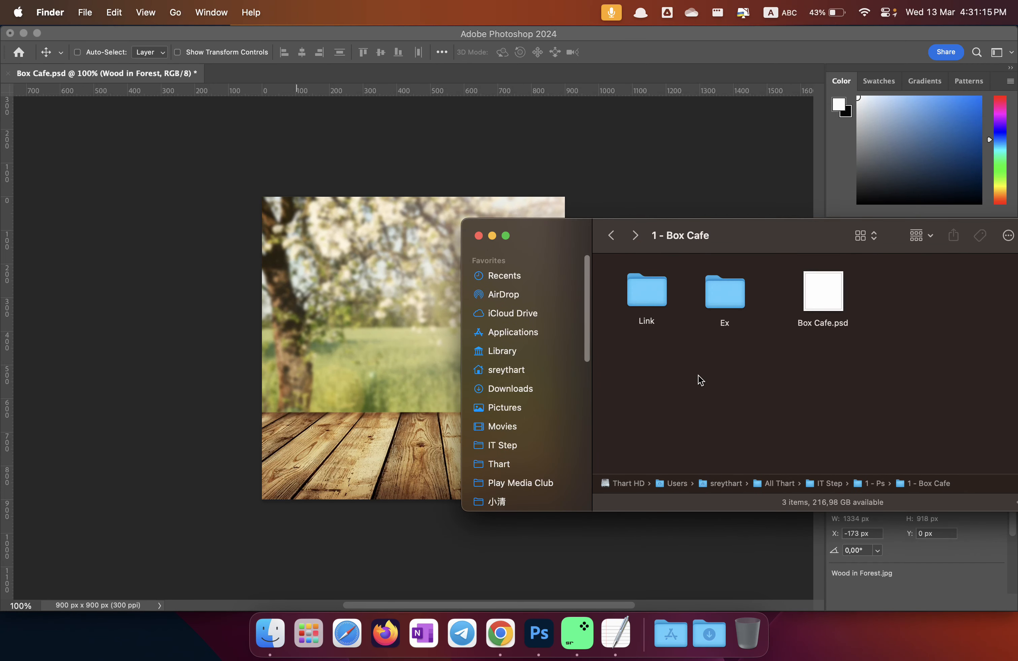
double_click(656, 289)
click(653, 403)
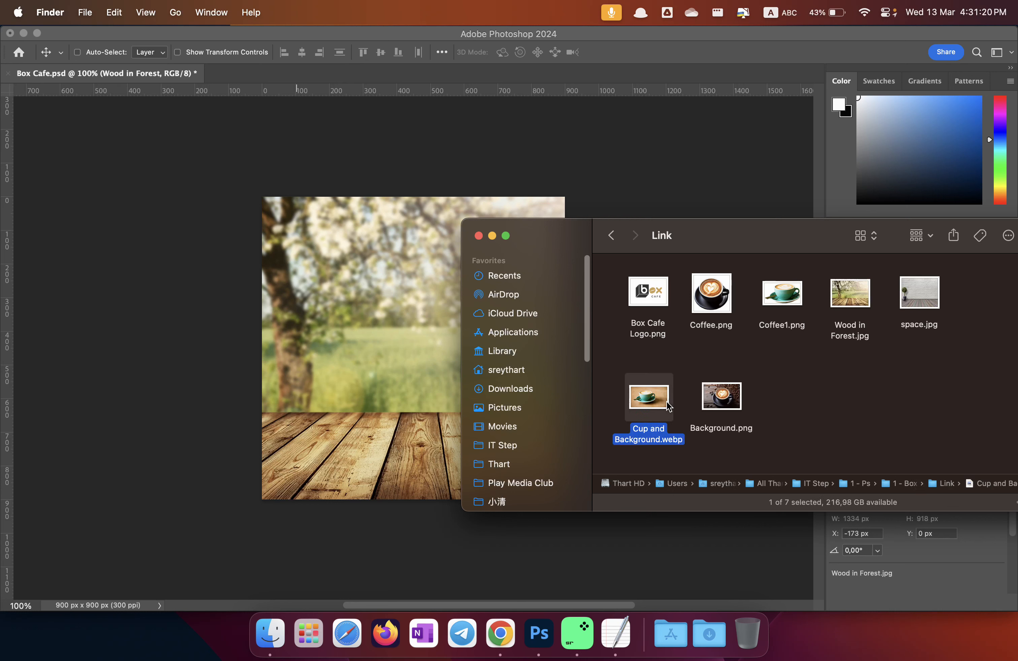
drag(650, 400, 245, 78)
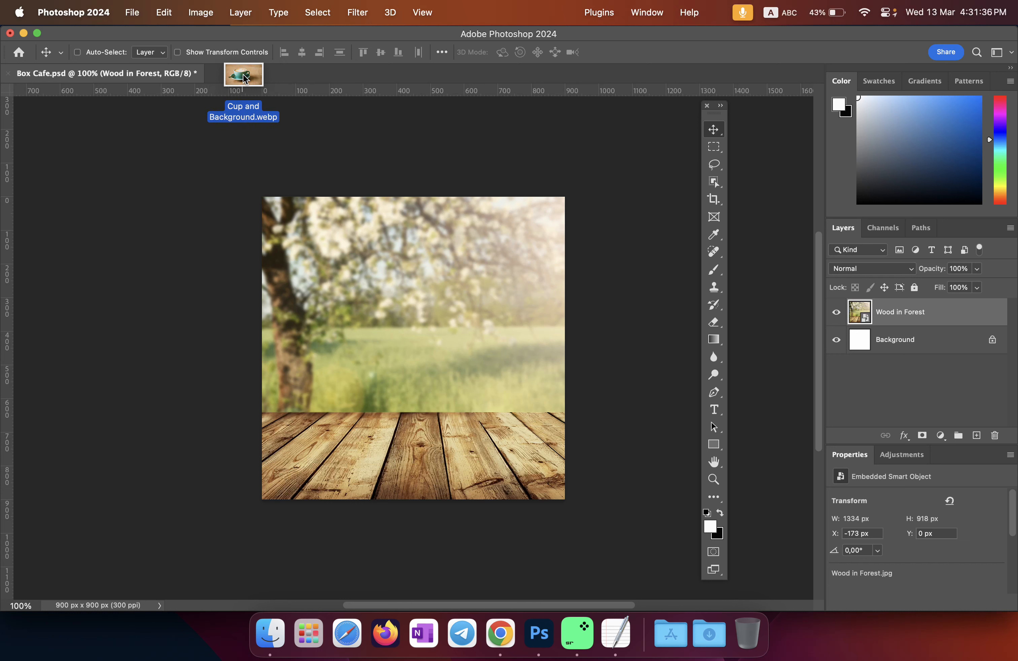
Step: Open Cup and Background.webp as its own 1920 × 1080 px document tab
drag(243, 78, 325, 79)
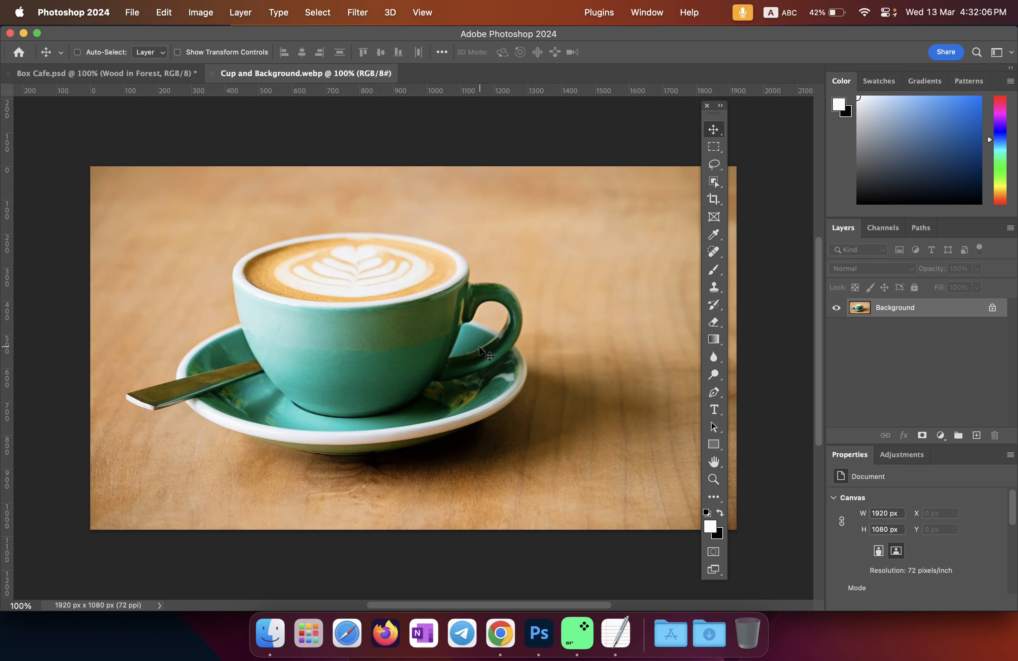
click(615, 633)
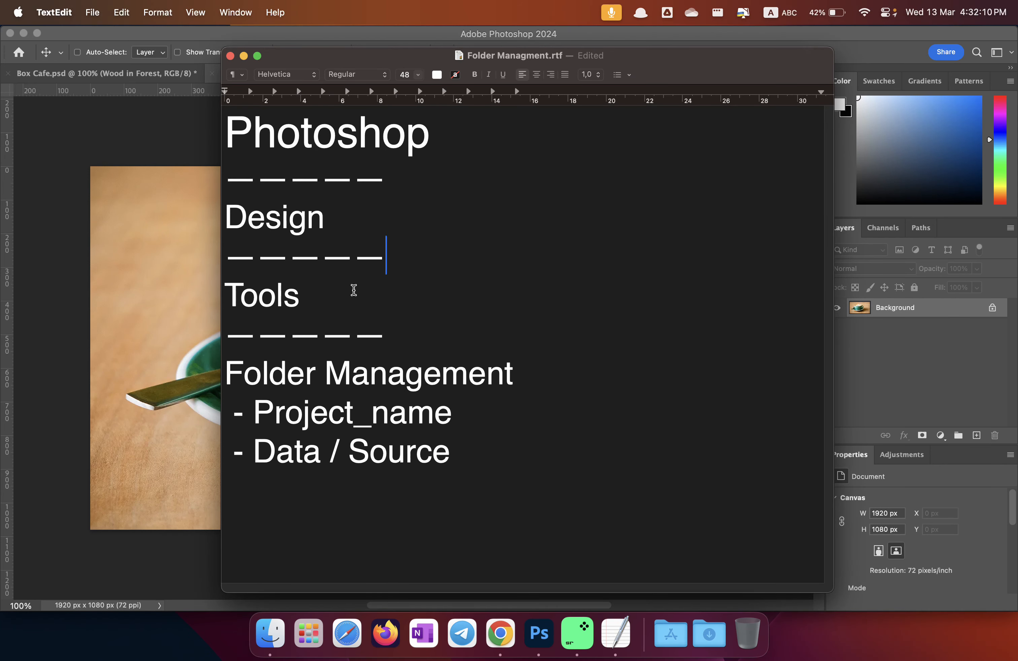
click(245, 58)
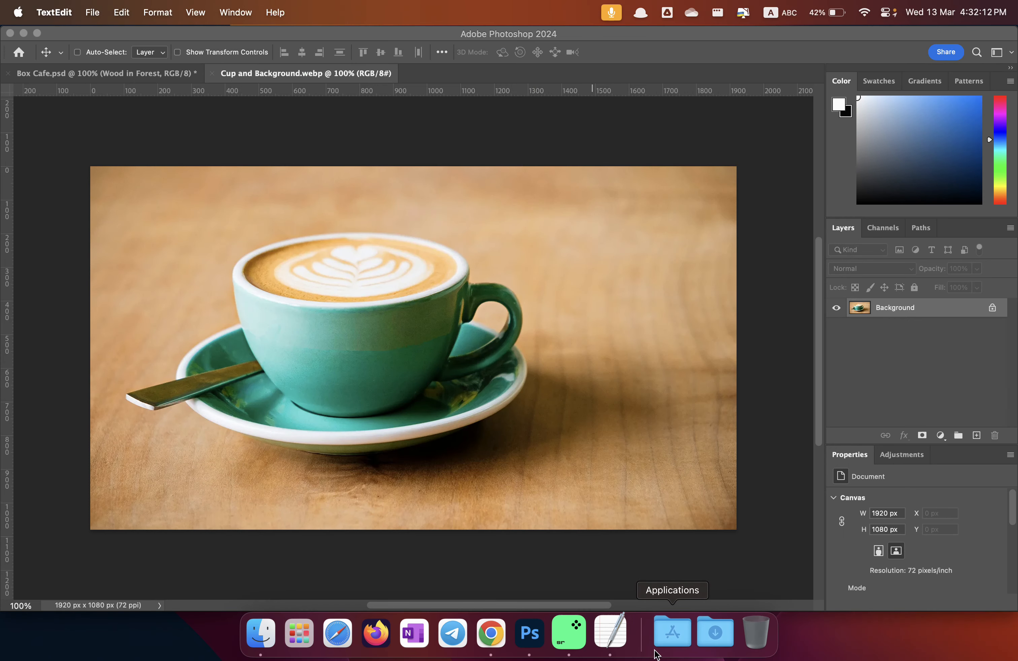
right_click(615, 634)
click(642, 487)
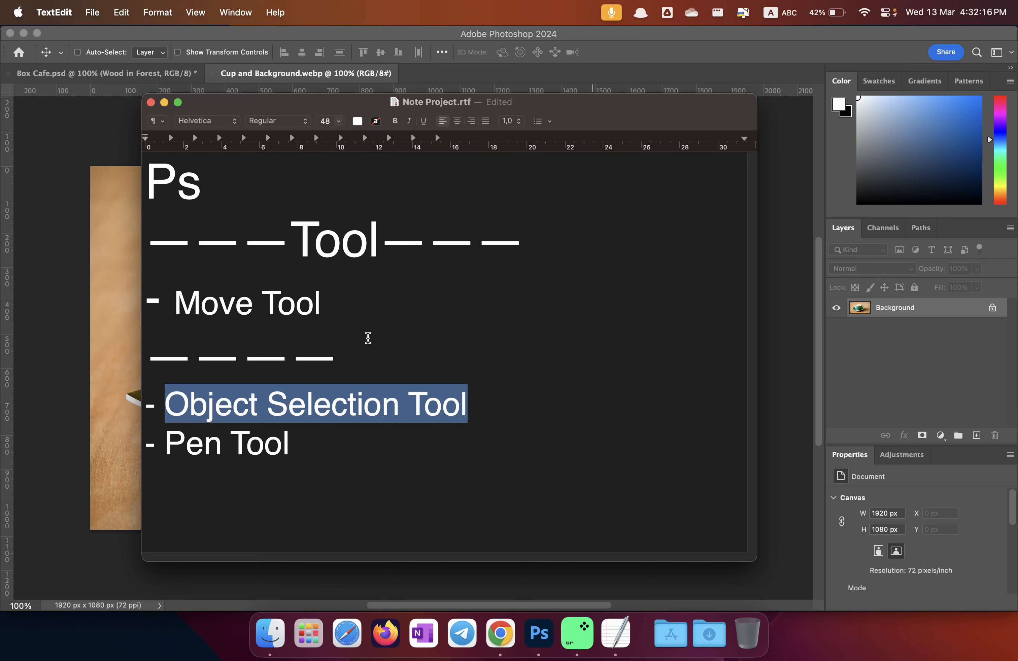
click(164, 102)
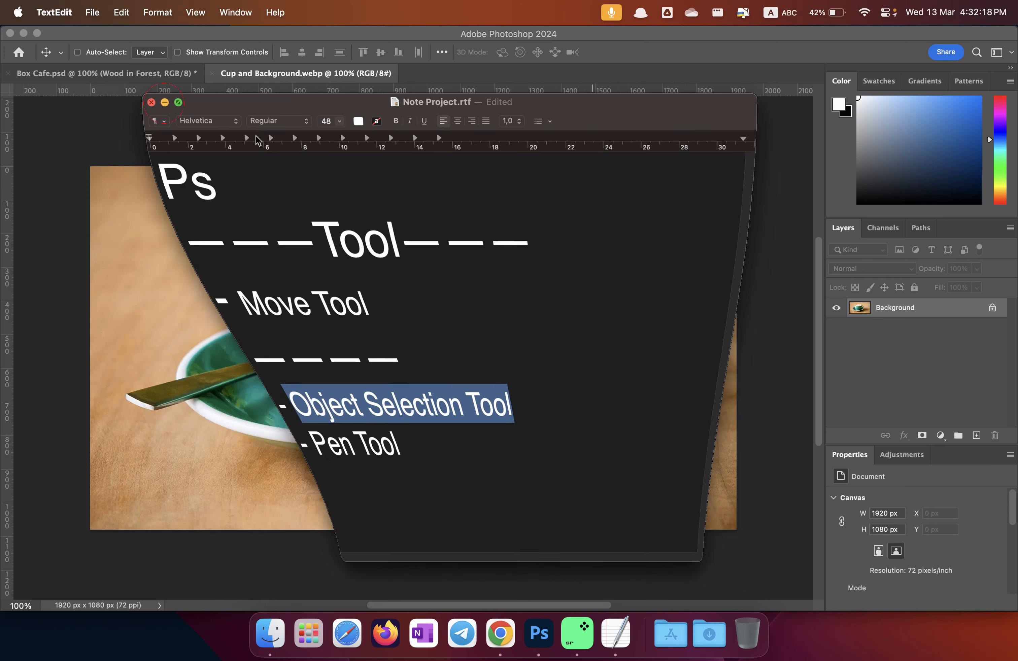
click(657, 236)
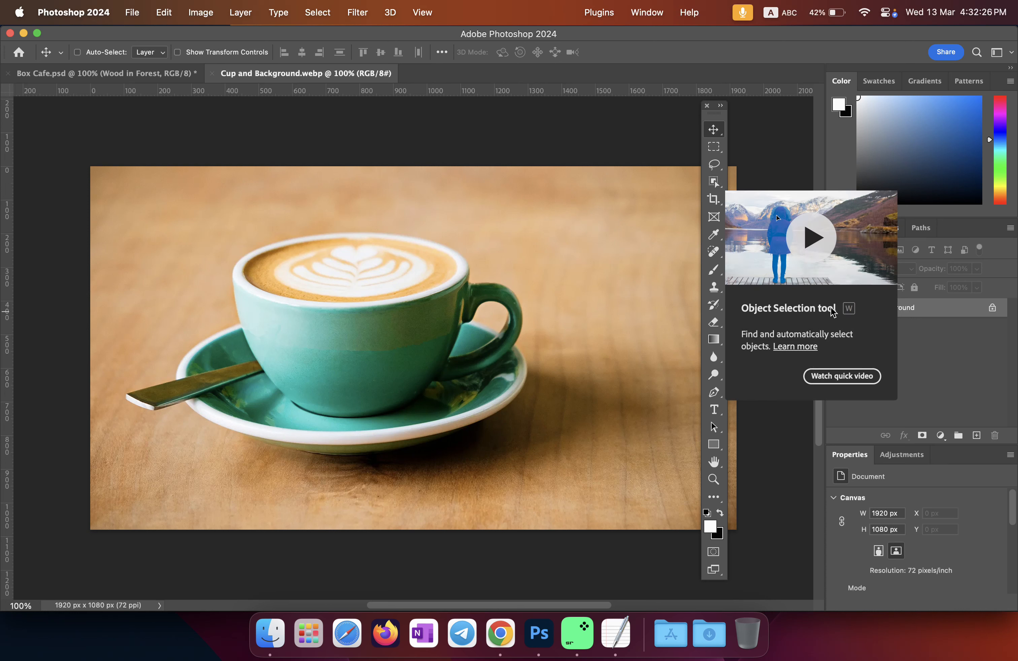
Step: Select the teal cup, saucer and spoon using an Object Selection Tool rectangle
click(715, 182)
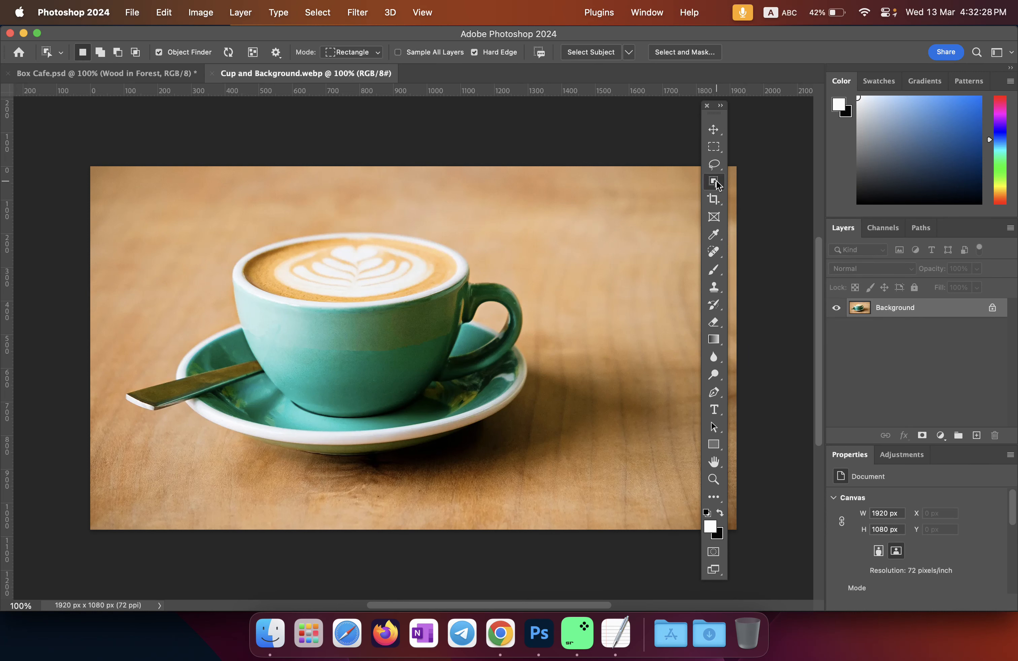
click(713, 130)
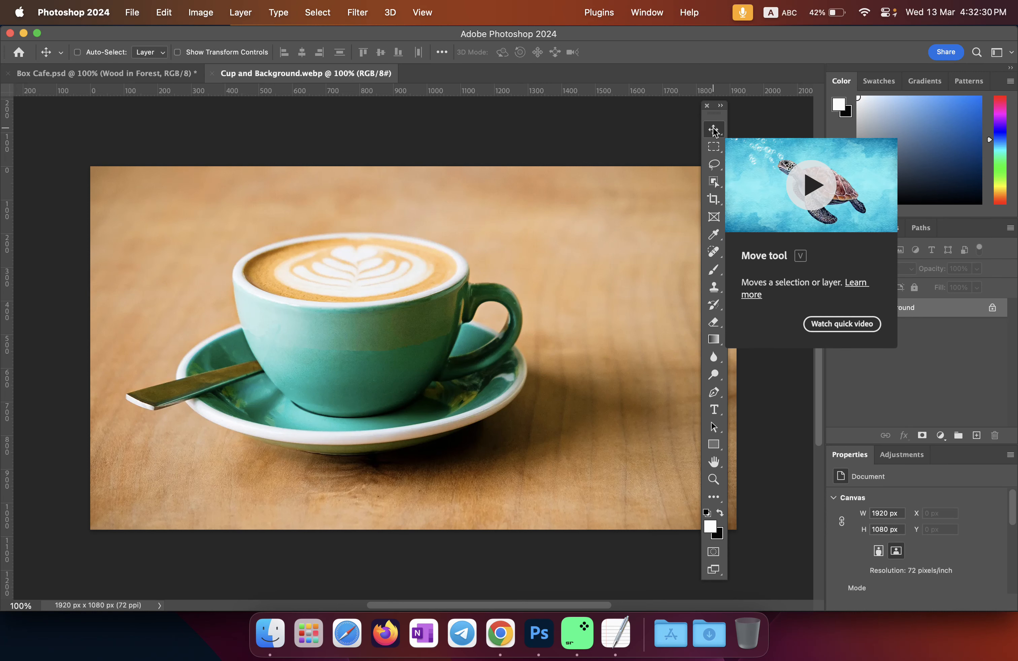
click(714, 183)
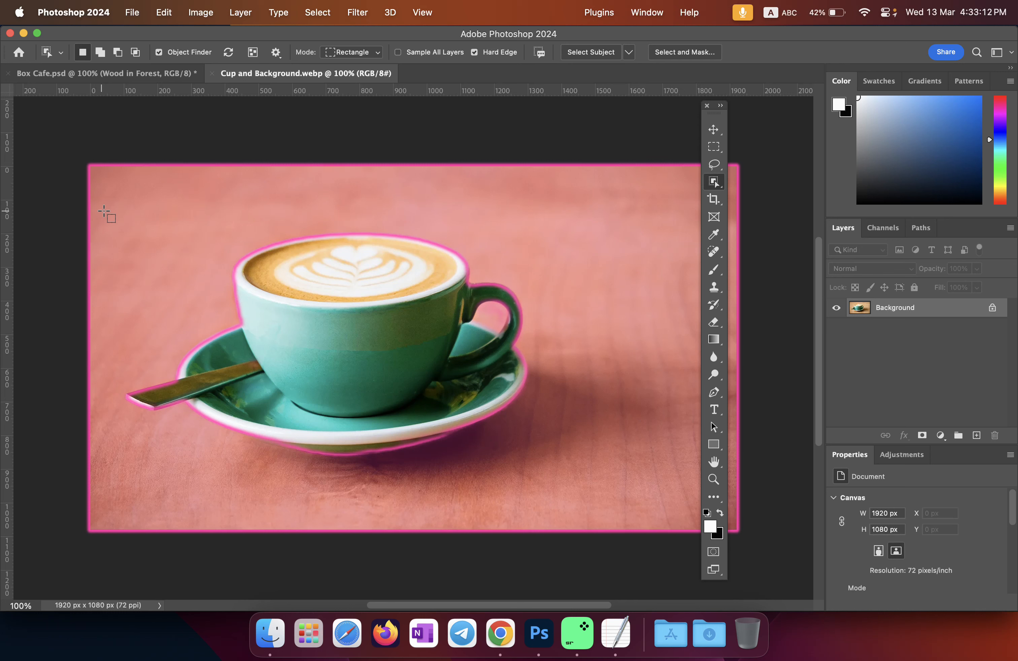
drag(102, 210, 168, 210)
drag(469, 249, 570, 476)
Step: Copy the selected teal cup into Box Cafe.psd as Layer 1 and nudge it onto the table
click(714, 130)
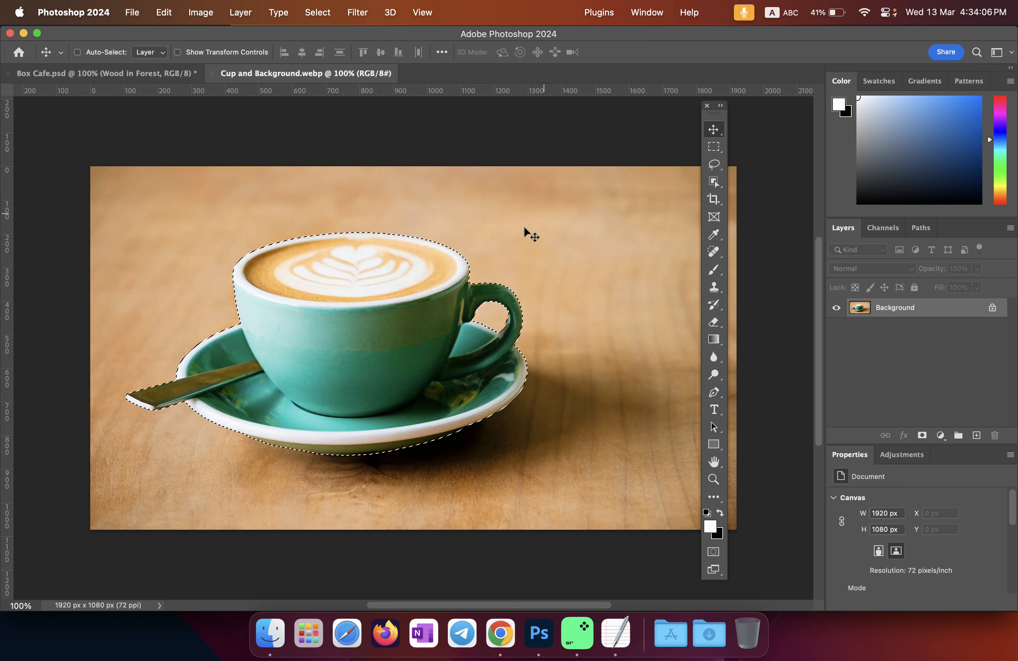
click(161, 77)
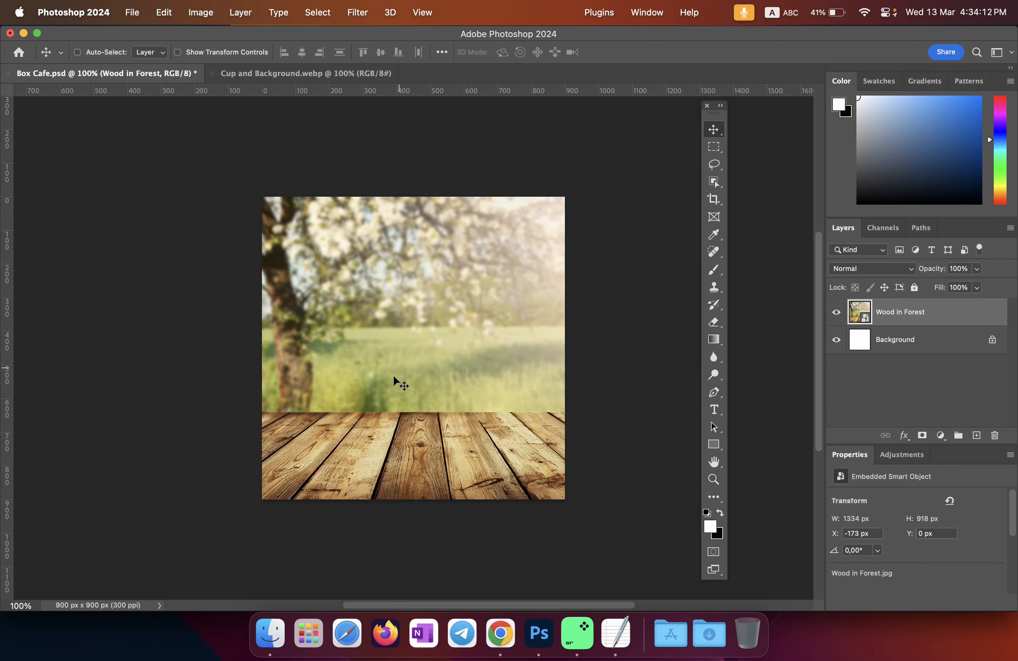
click(271, 74)
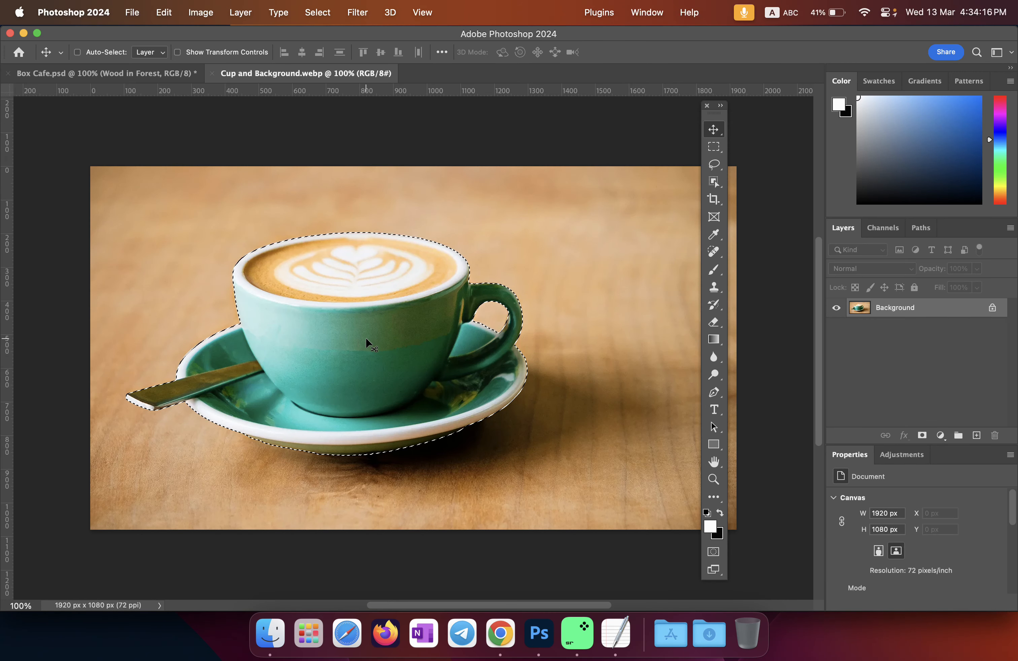
drag(336, 326, 142, 75)
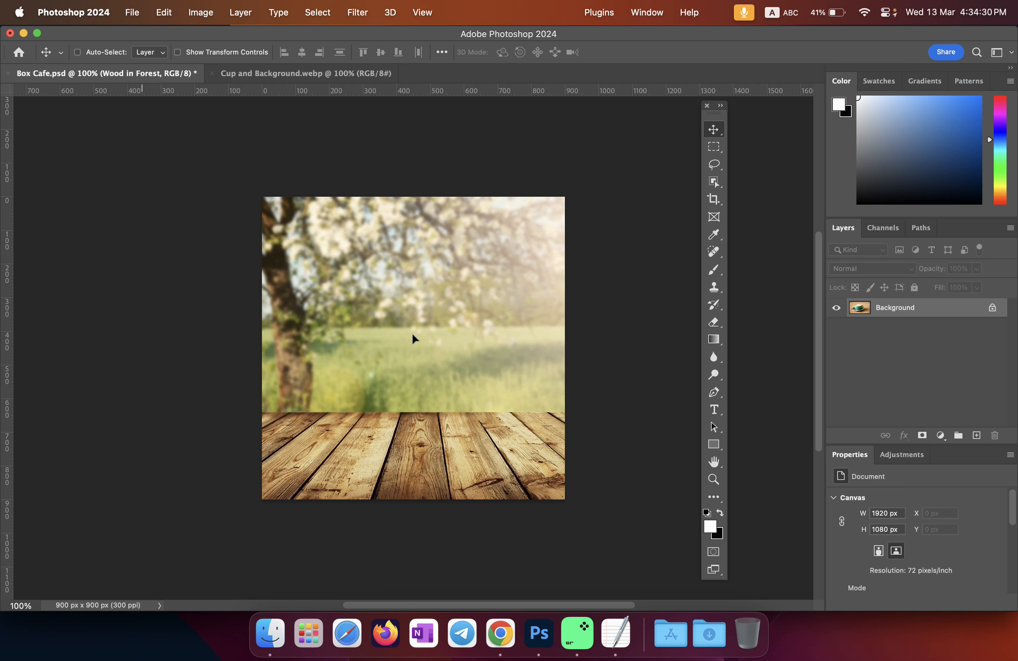
key(super+v)
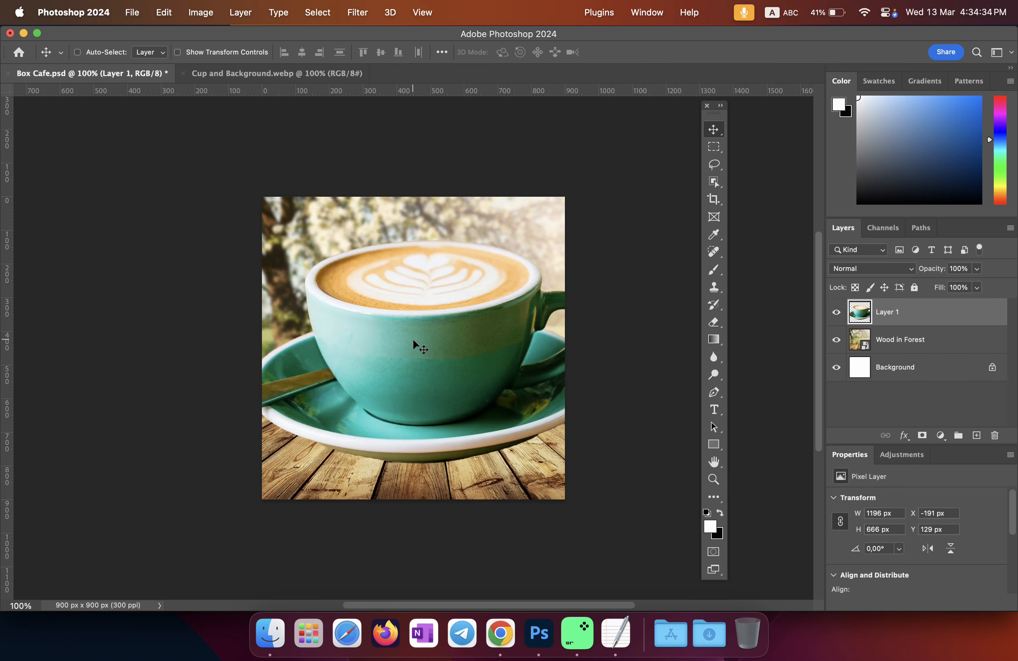
scroll(413, 340, up, 5)
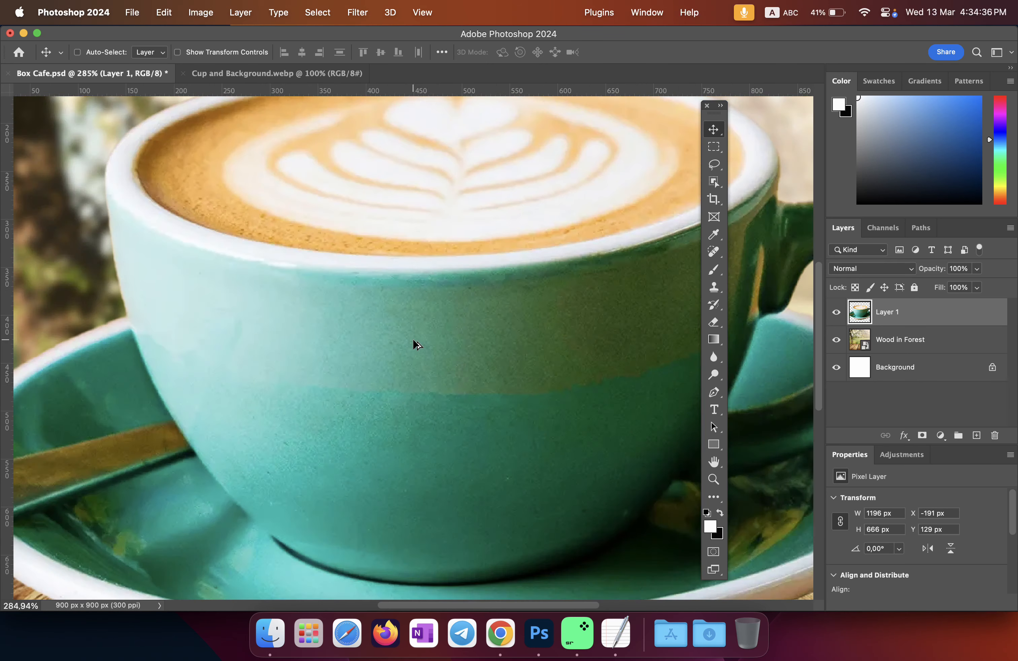
scroll(413, 343, down, 3)
scroll(412, 340, down, 2)
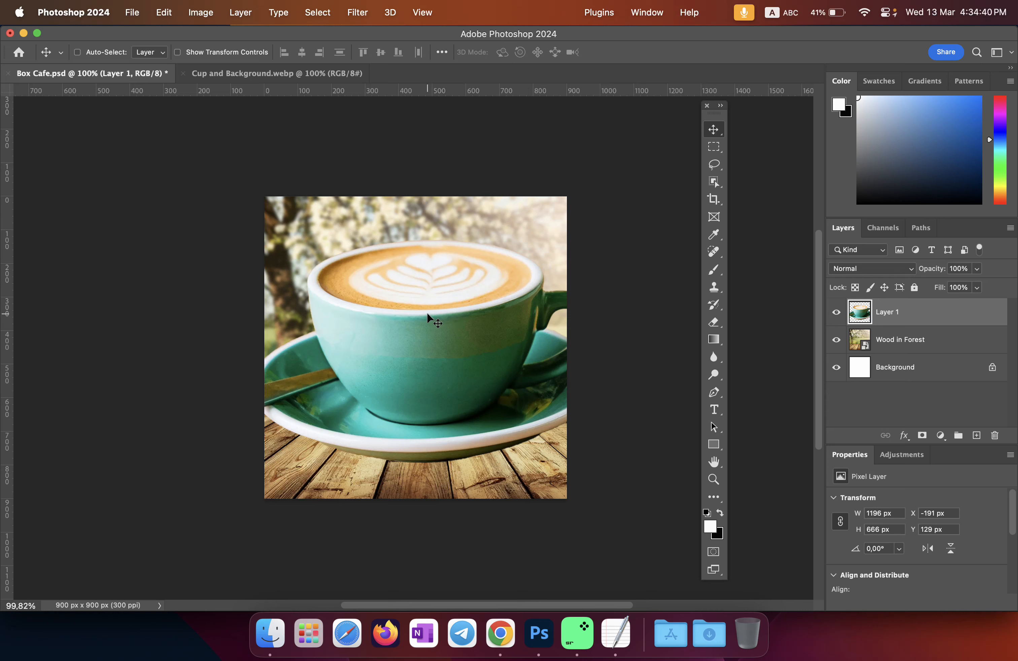
drag(427, 311, 438, 338)
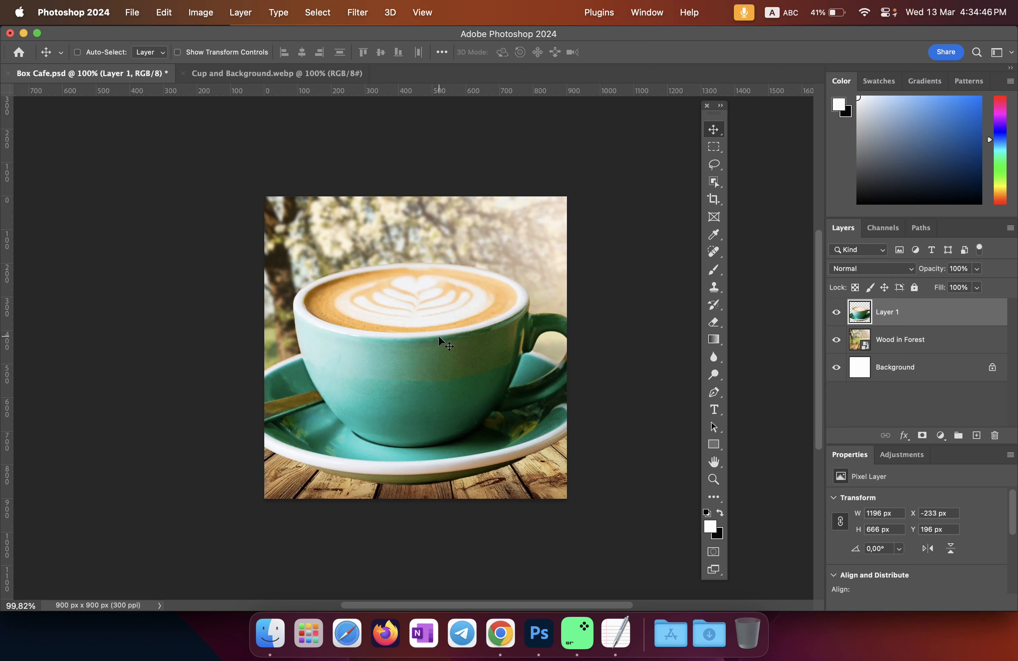
key(super+t)
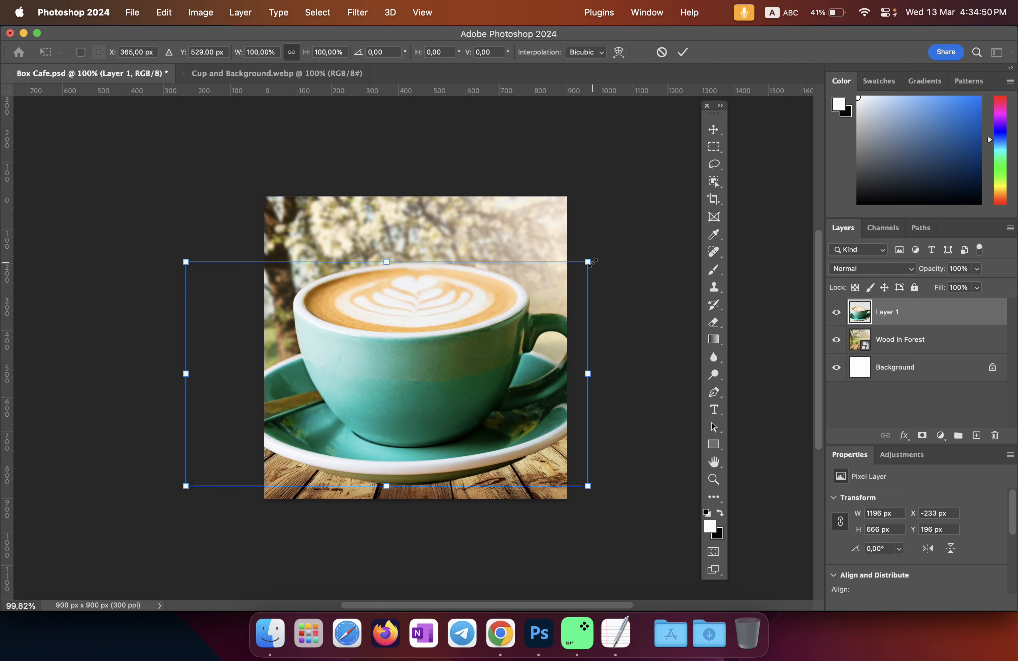
Step: Scale the teal cup down to 296 × 165 px and set it at the table's front left edge
drag(586, 263, 386, 370)
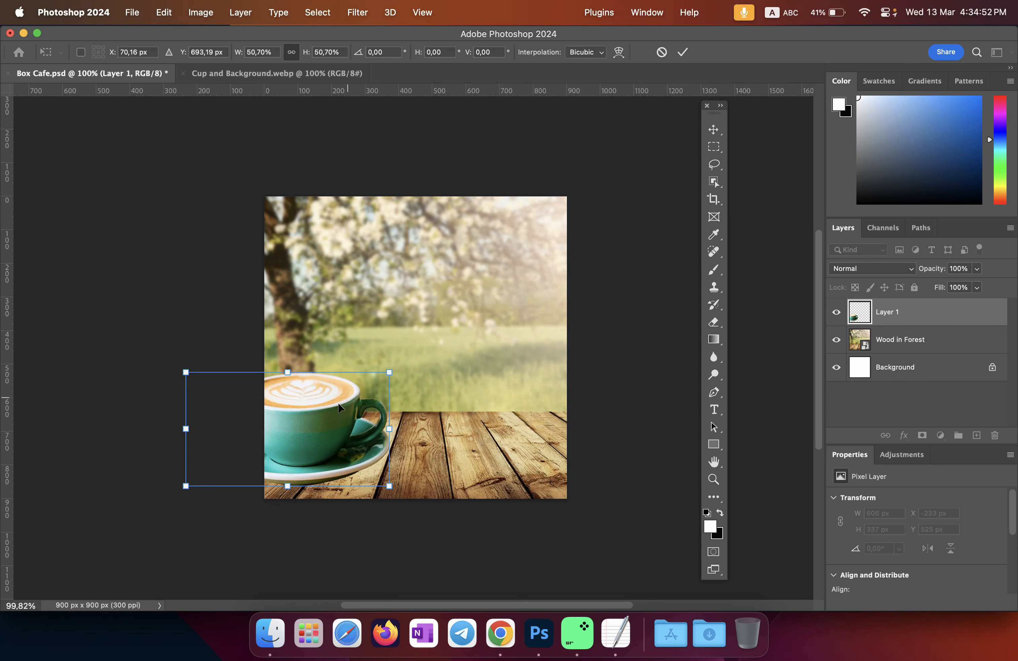
drag(329, 412, 462, 394)
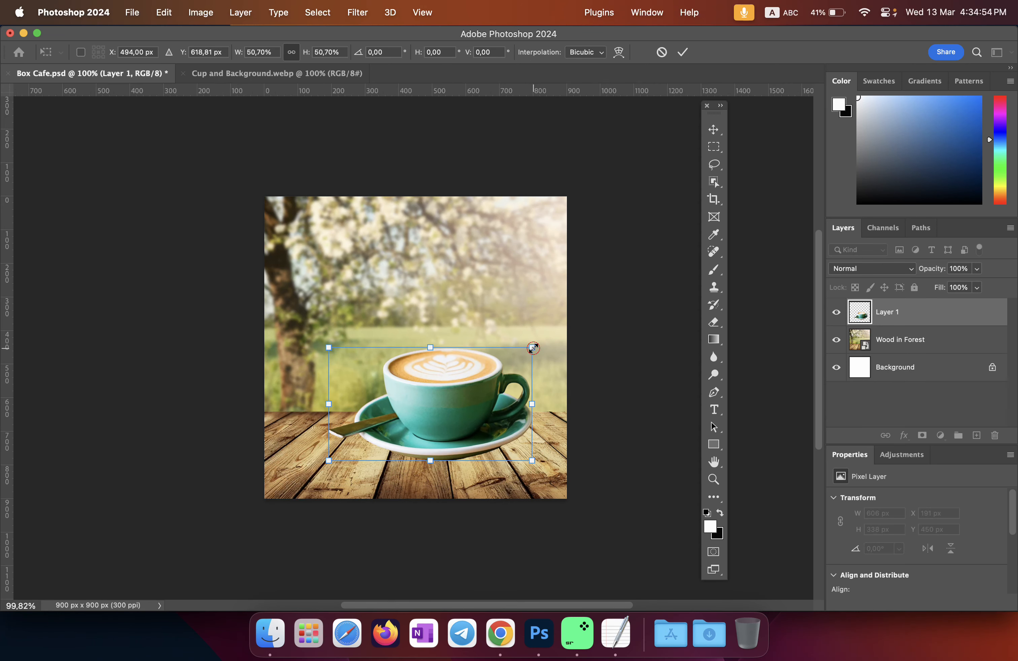
drag(533, 348, 472, 382)
drag(429, 417, 459, 430)
drag(501, 399, 456, 418)
drag(505, 379, 492, 386)
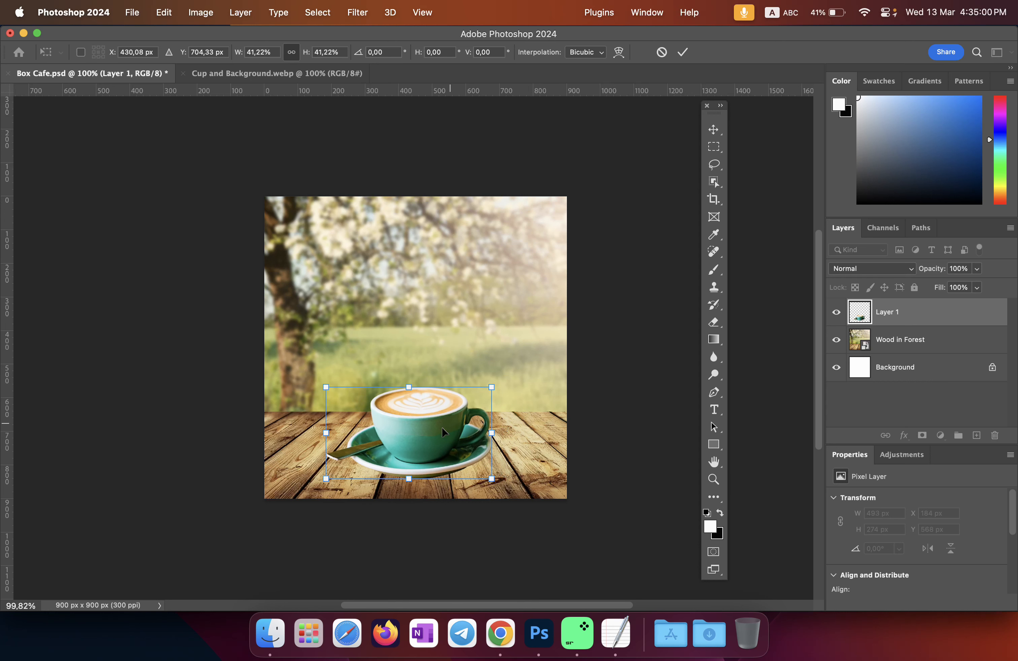
drag(440, 425, 413, 415)
drag(468, 380, 383, 405)
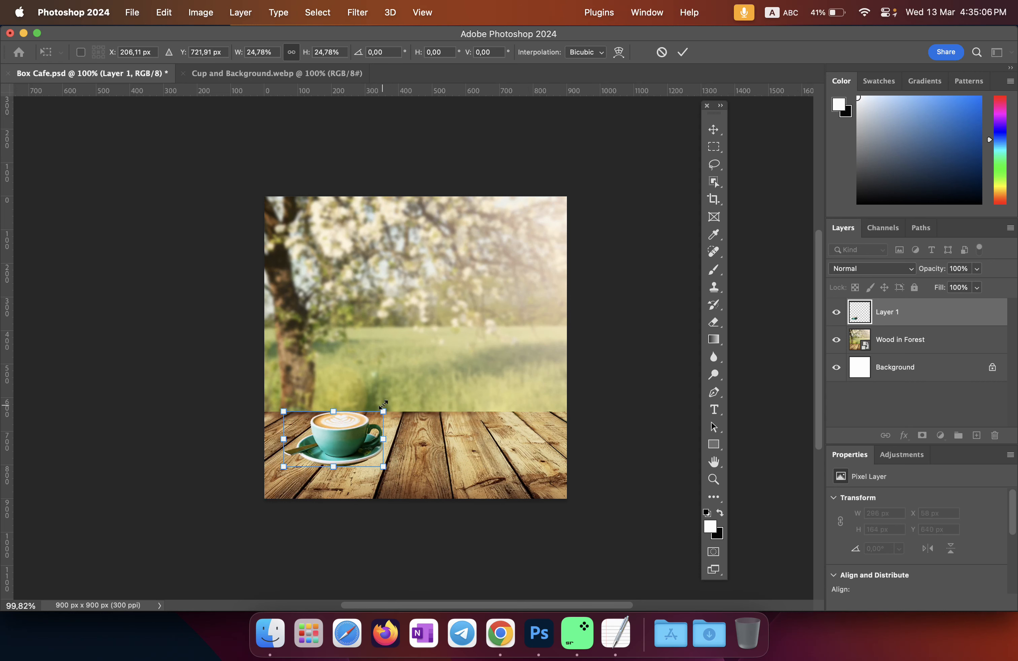
click(684, 53)
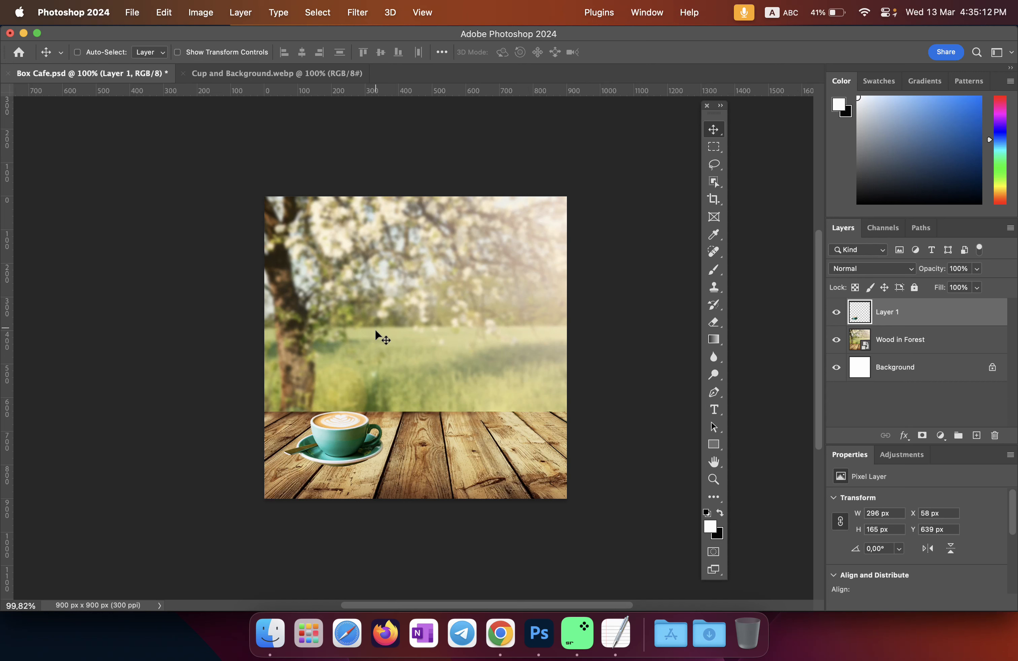
Step: Check the Box Cafe composite, then return to Cup and Background.webp with the Move tool active
click(328, 73)
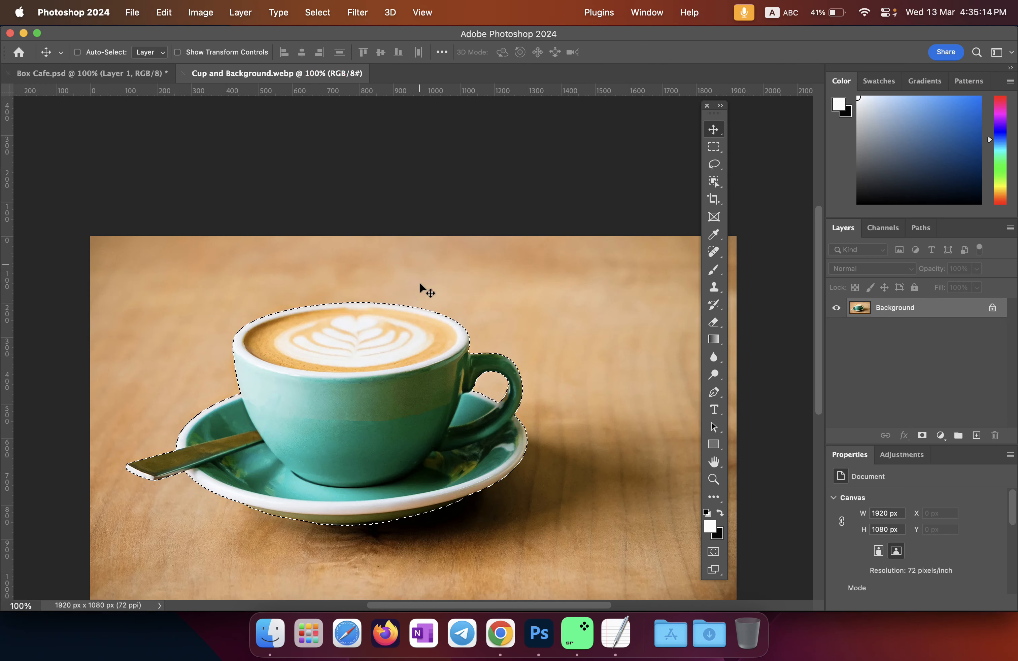
click(713, 189)
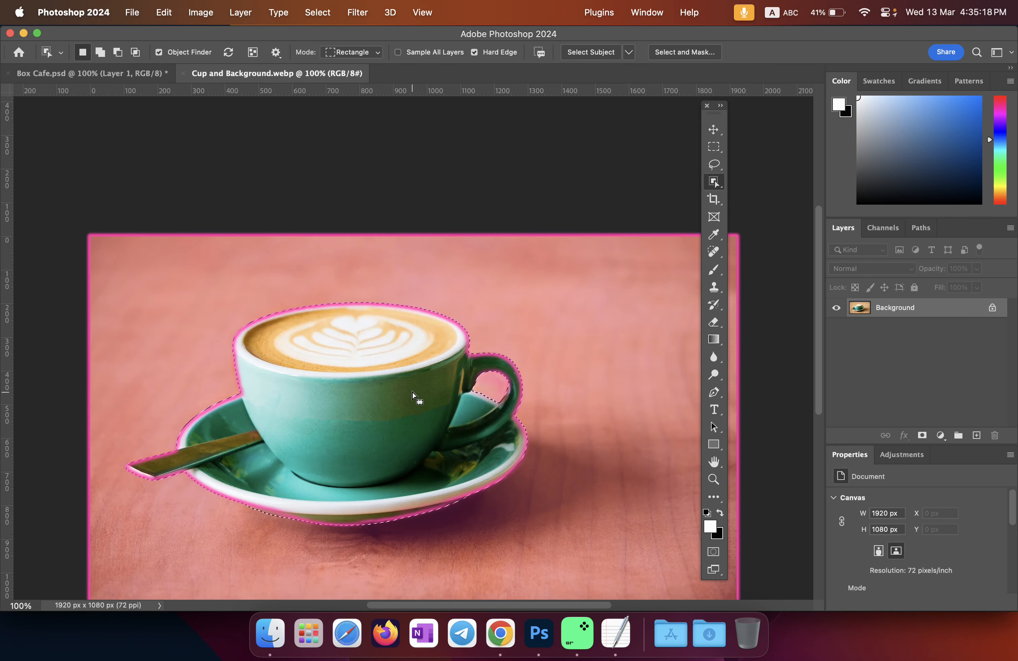
click(716, 133)
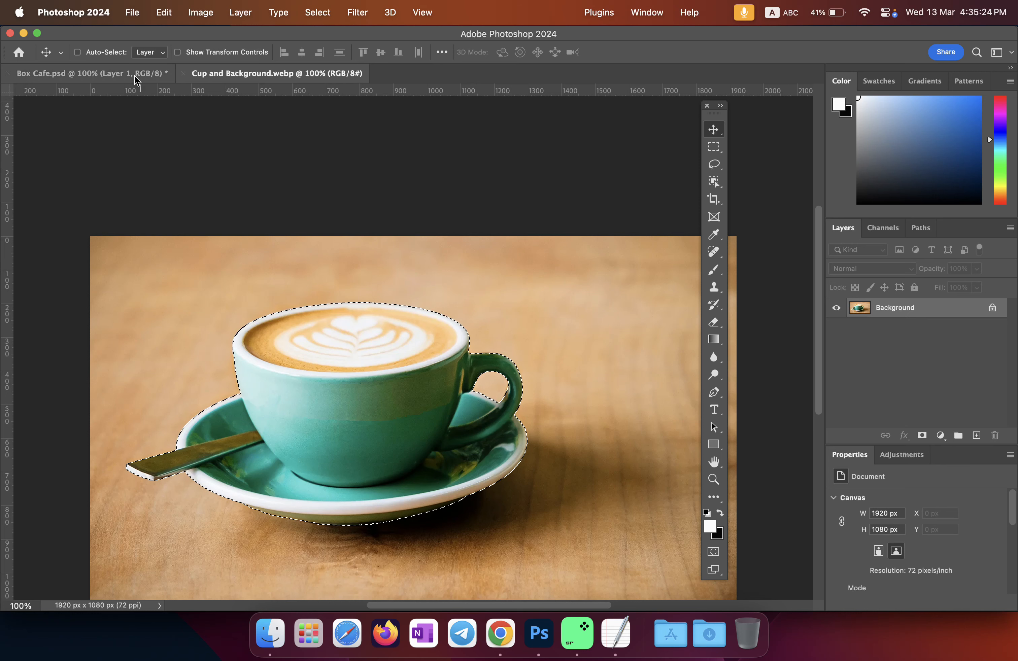
click(174, 81)
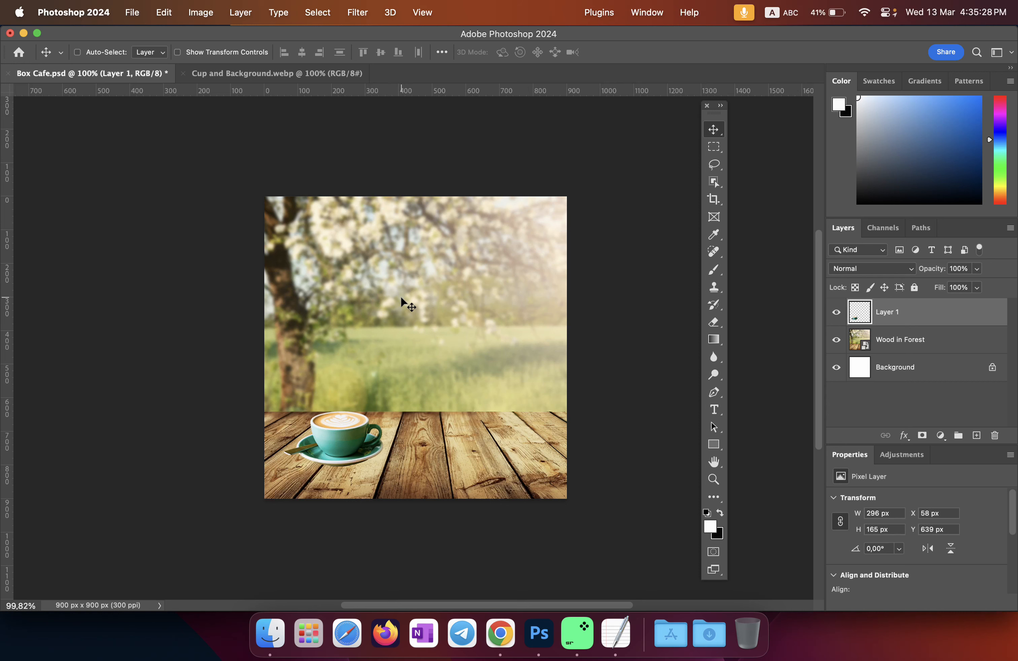
click(320, 80)
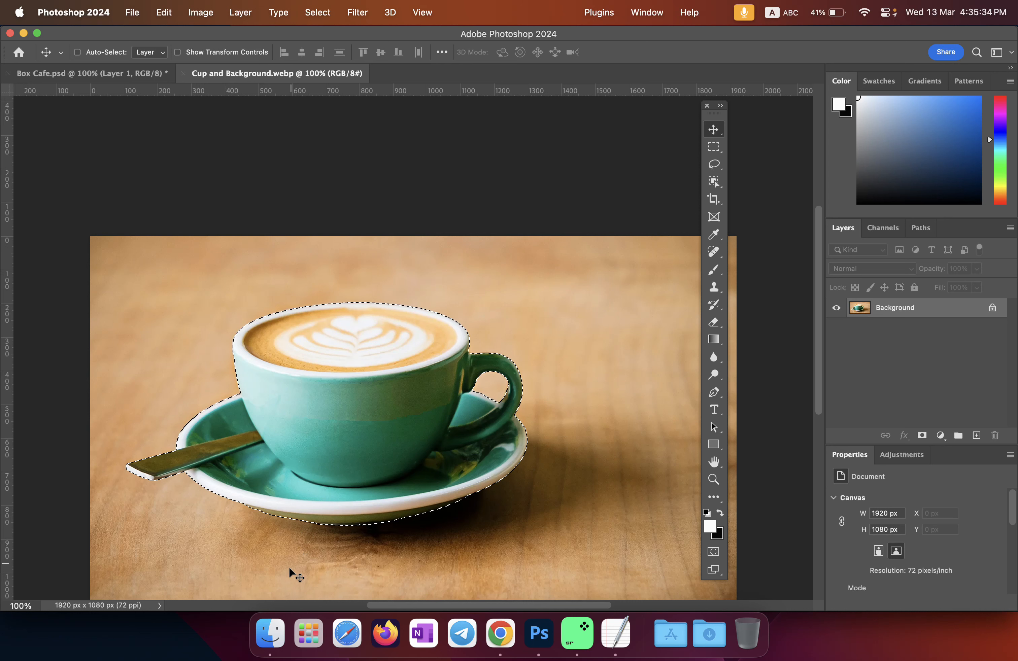
Step: Bring up the Link folder in Finder and select Background.png
click(270, 634)
click(776, 416)
click(725, 400)
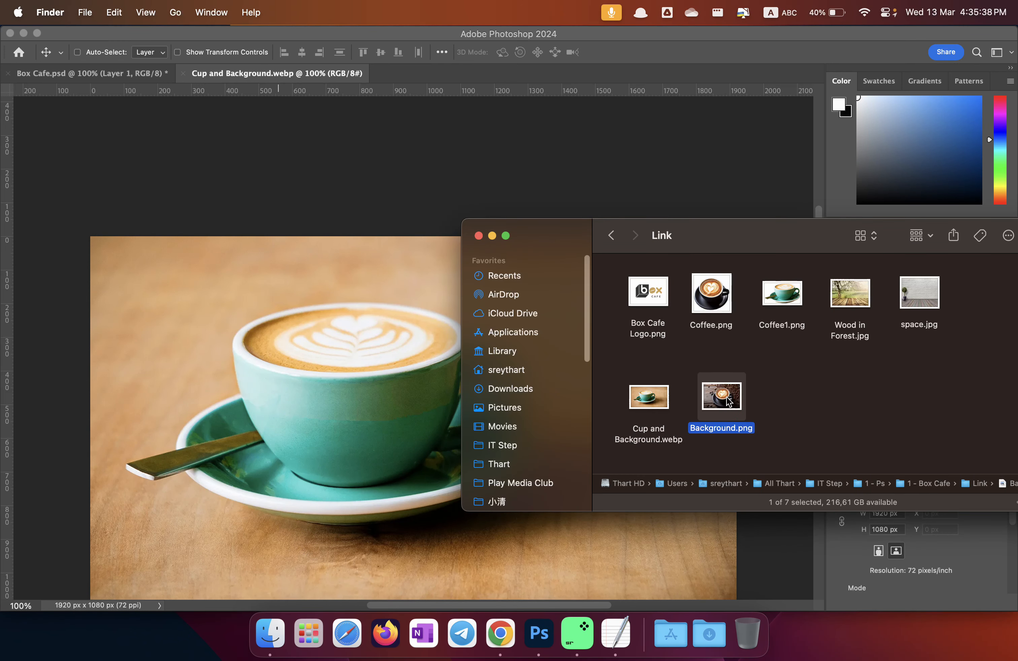
Step: Preview Background.png in Quick Look, close it, and drag the file onto Photoshop's tab bar
key(space)
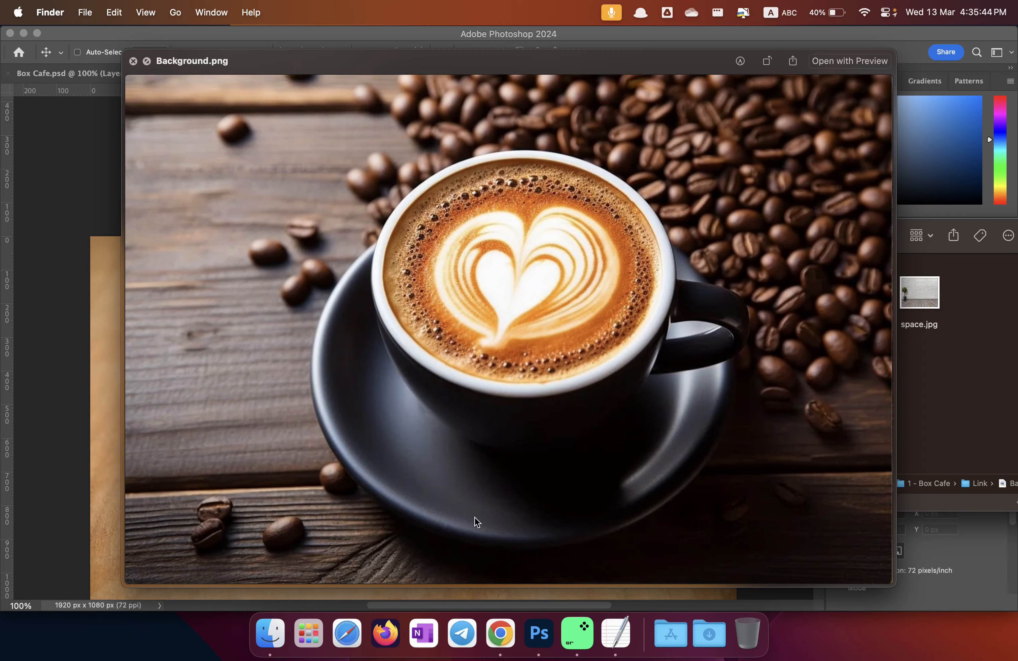
key(space)
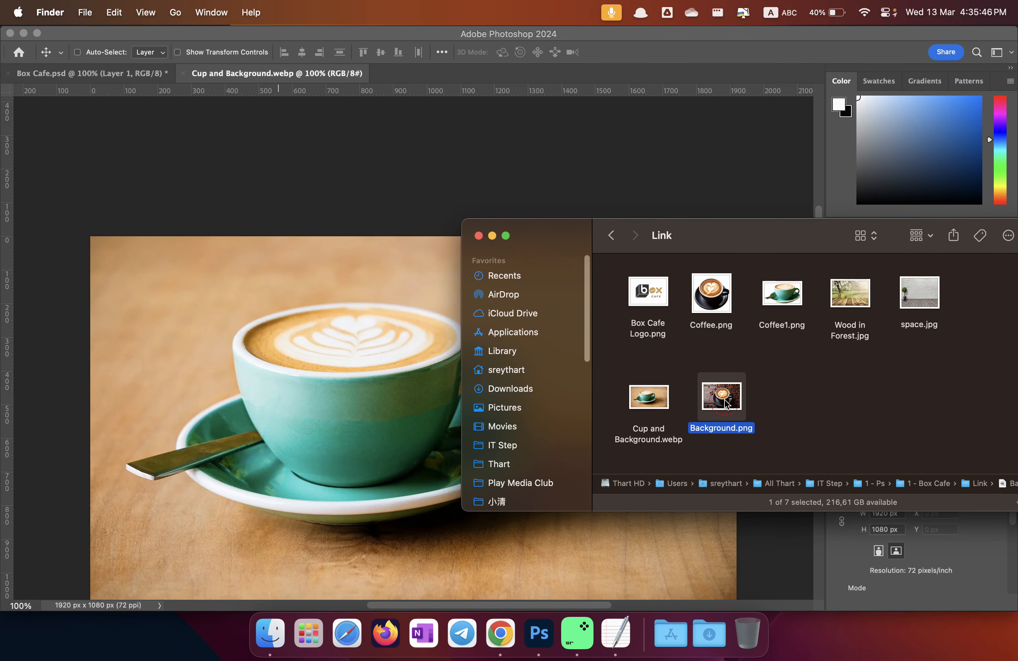
drag(724, 403, 435, 76)
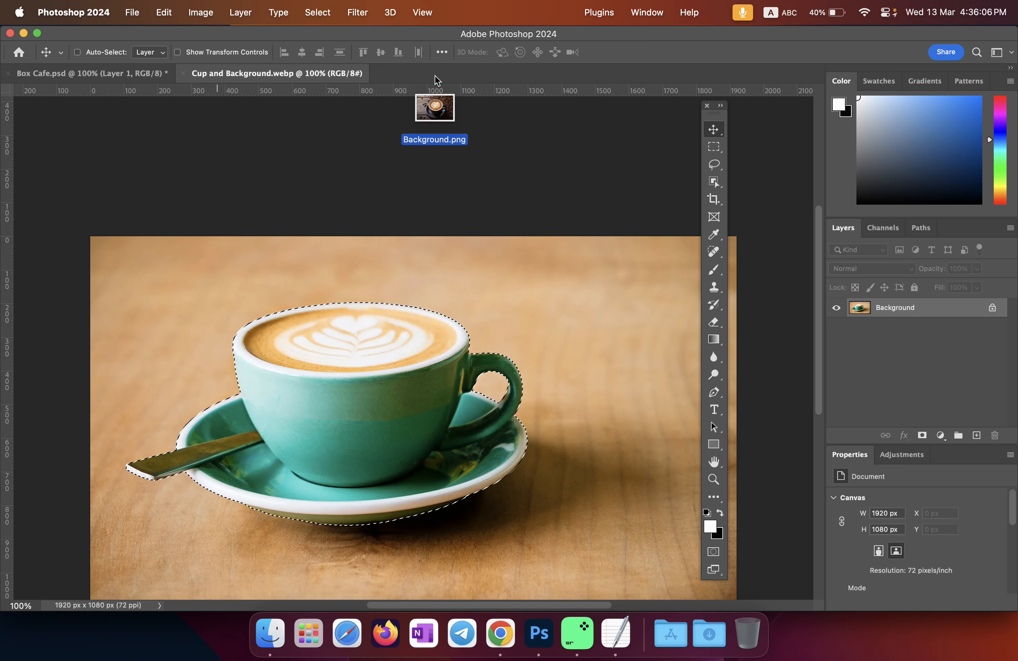
Step: Open Background.png as a 2350 × 1560 px document and select its dark cup and saucer
drag(434, 75, 435, 75)
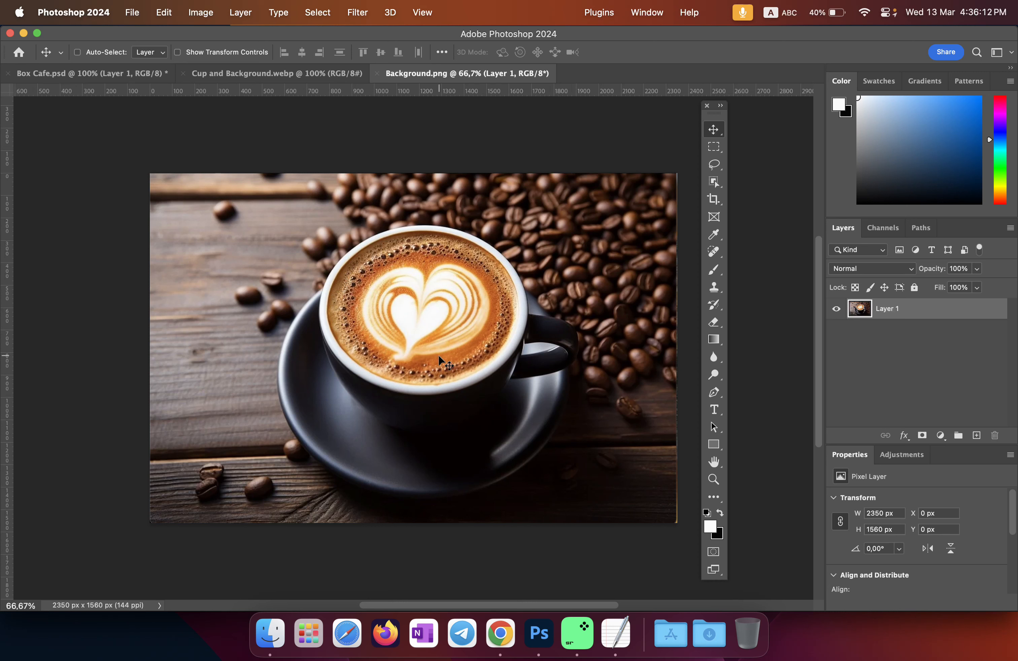
click(715, 181)
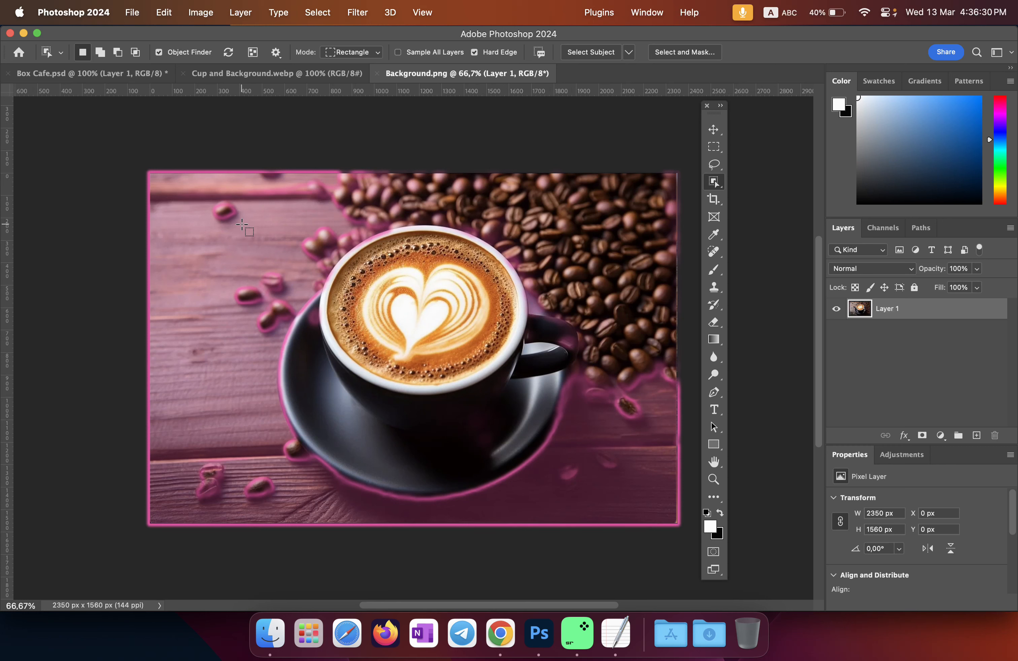
drag(243, 225, 618, 507)
key(super+equal)
key(super+equal)
key(super+equal)
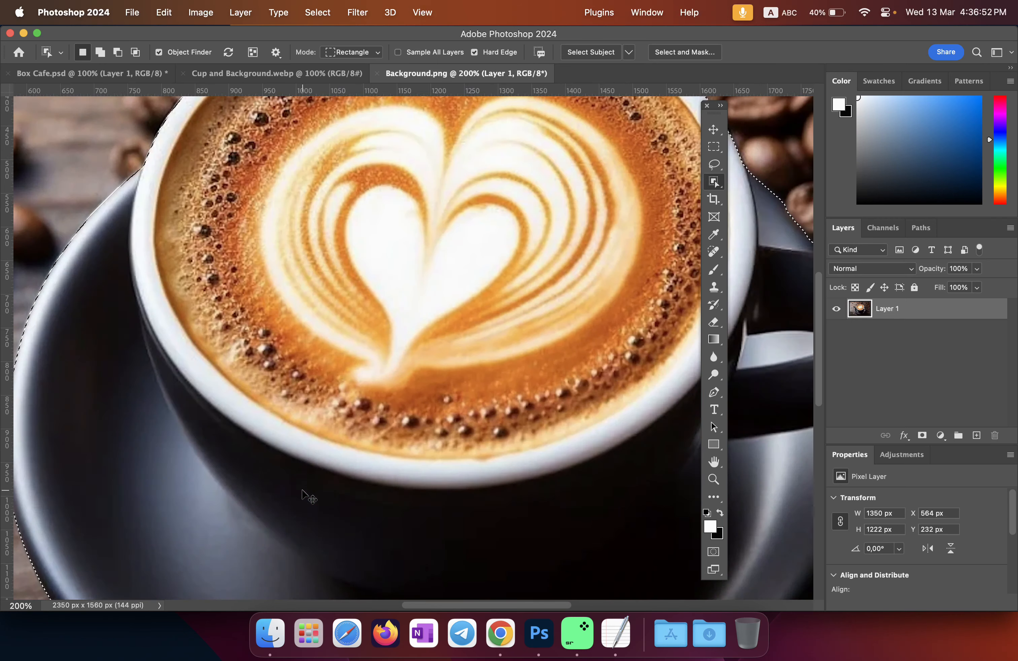
key(super+0)
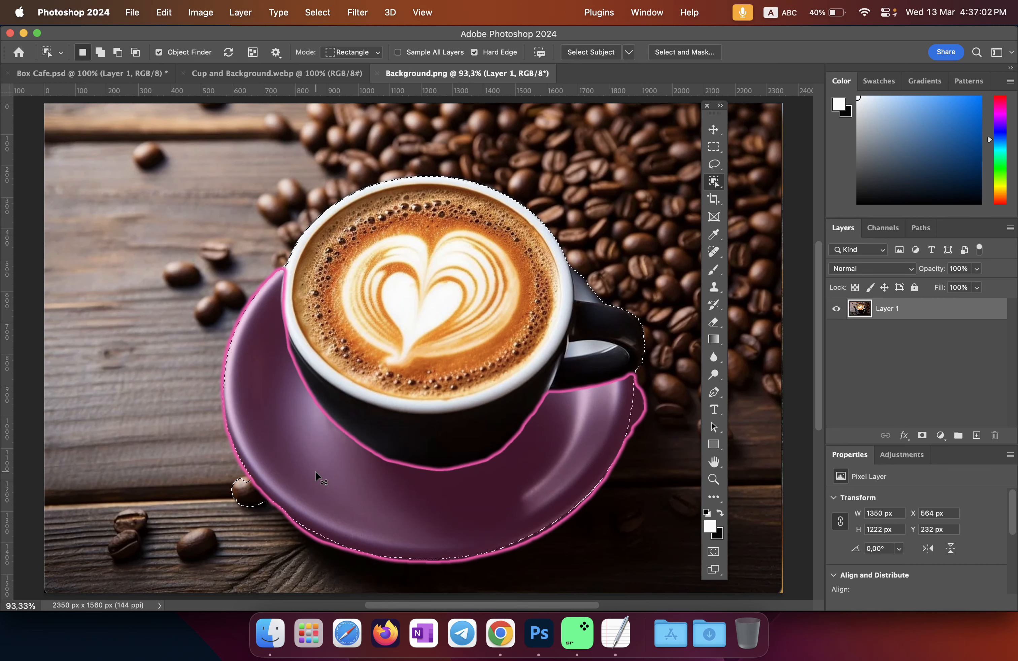
key(super+1)
key(super+equal)
key(super+equal)
key(super+equal)
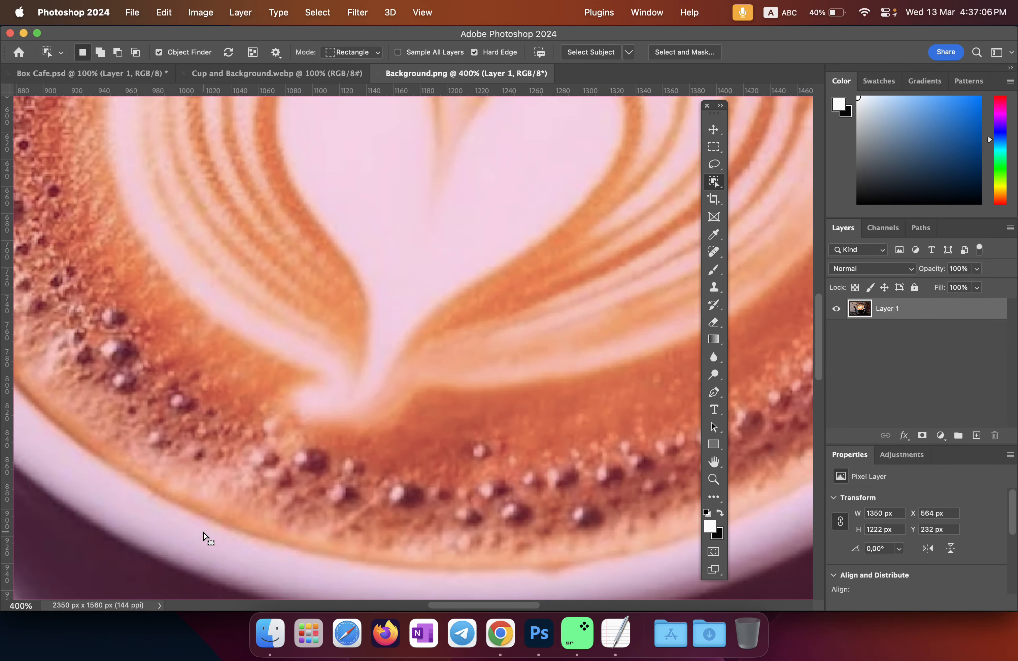
drag(163, 546, 275, 443)
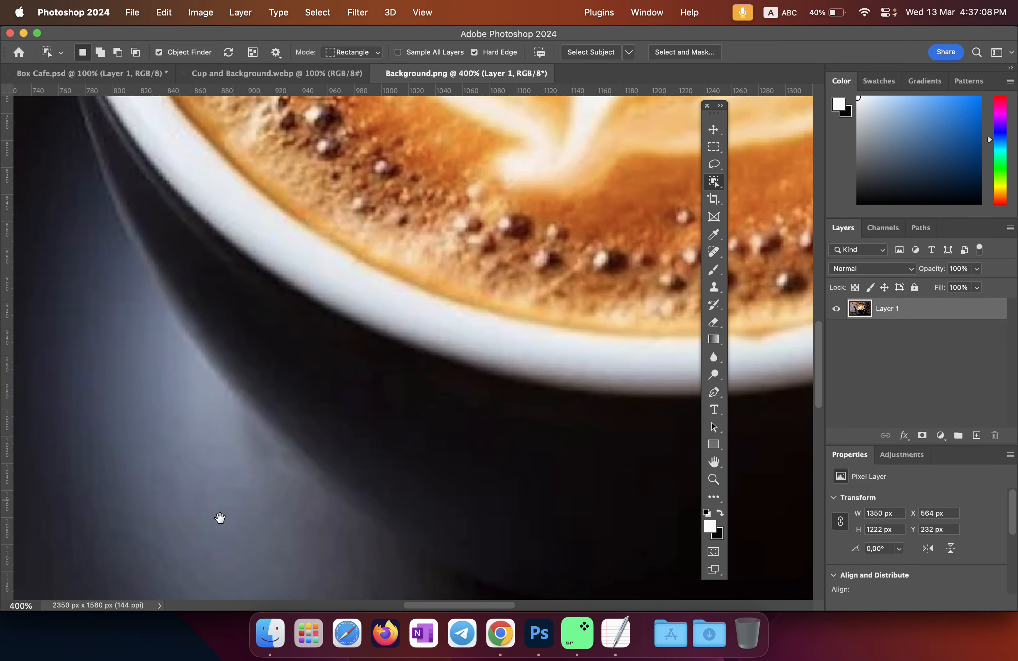
drag(220, 521, 624, 282)
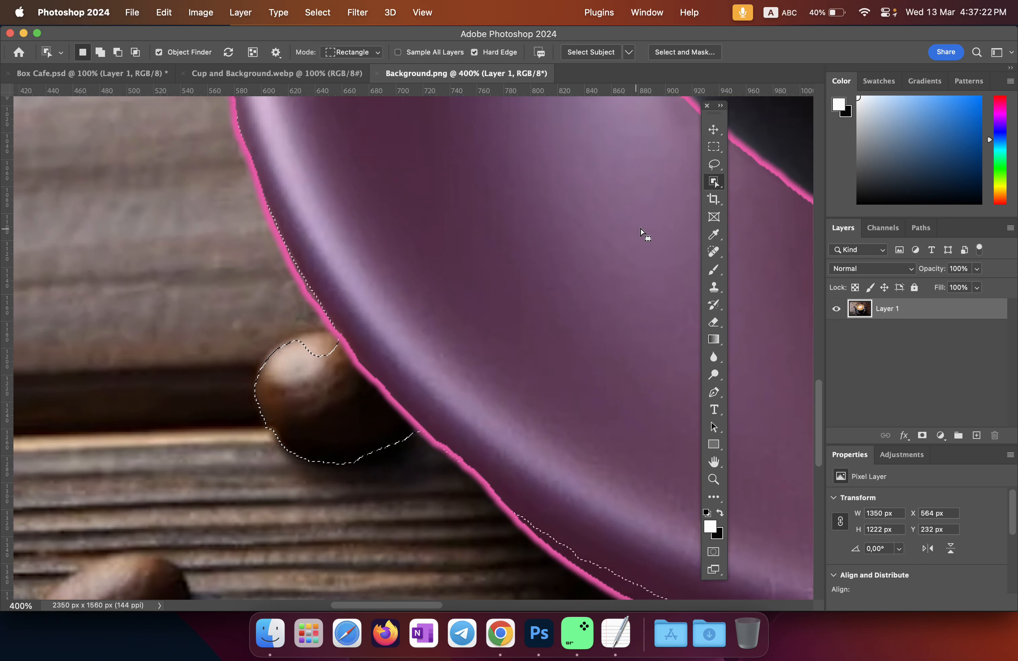
click(720, 181)
click(717, 183)
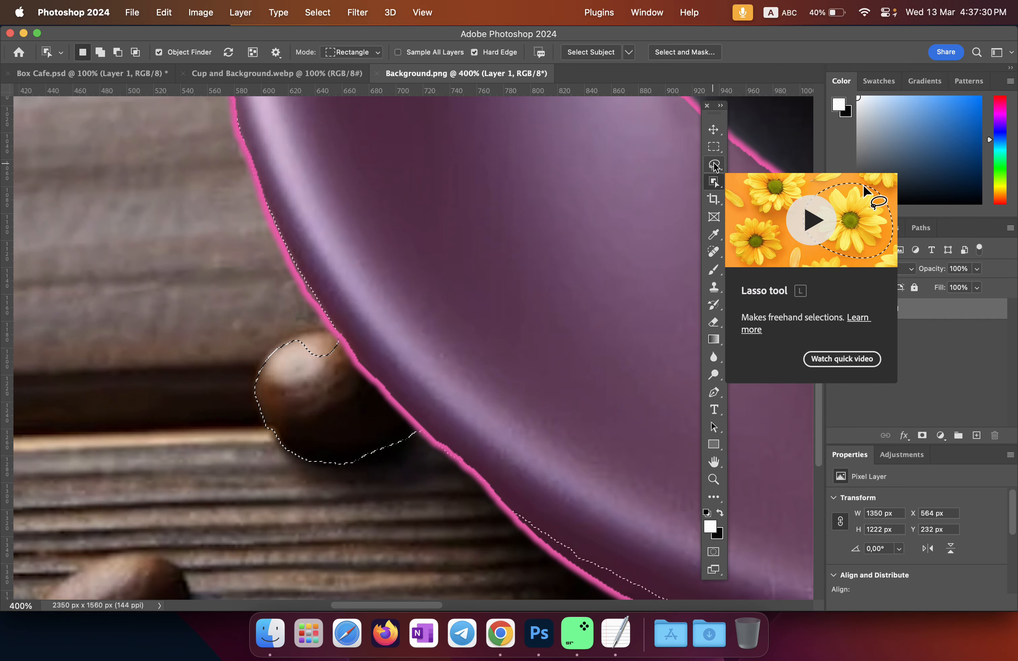
Step: Subtract the stray coffee bean beside the saucer from the selection with the Lasso tool
click(714, 166)
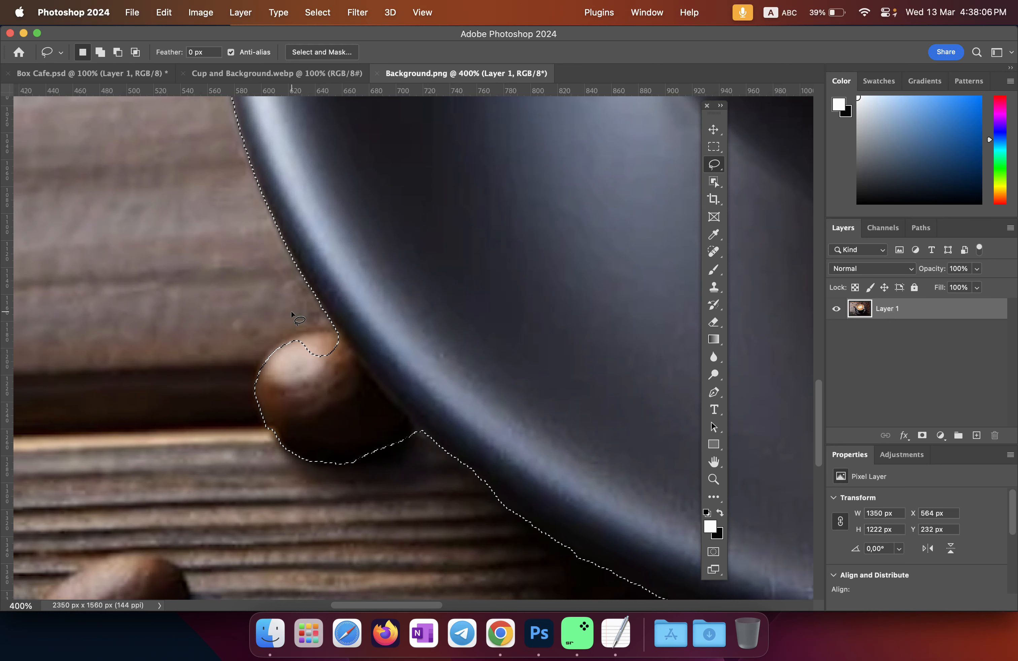
key(alt)
key(alt)
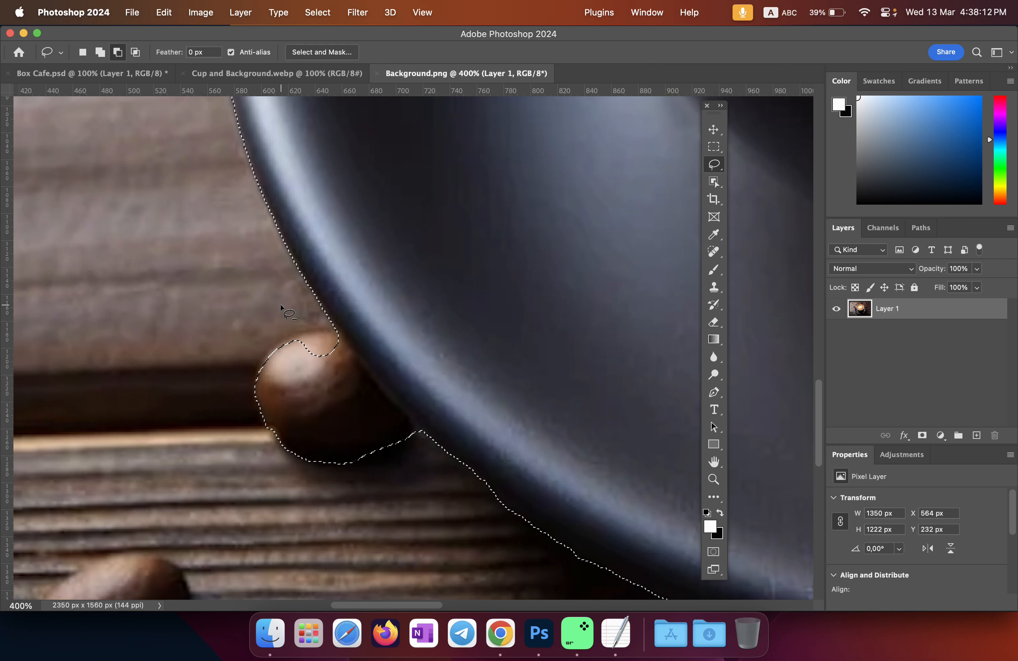
key(alt)
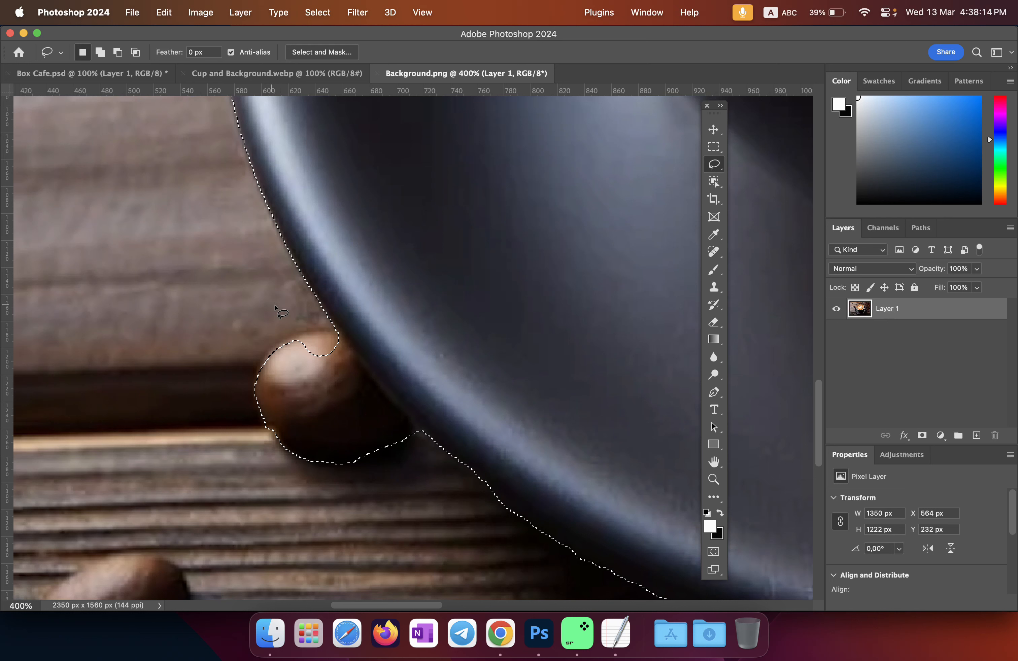
key(alt)
key(alt)
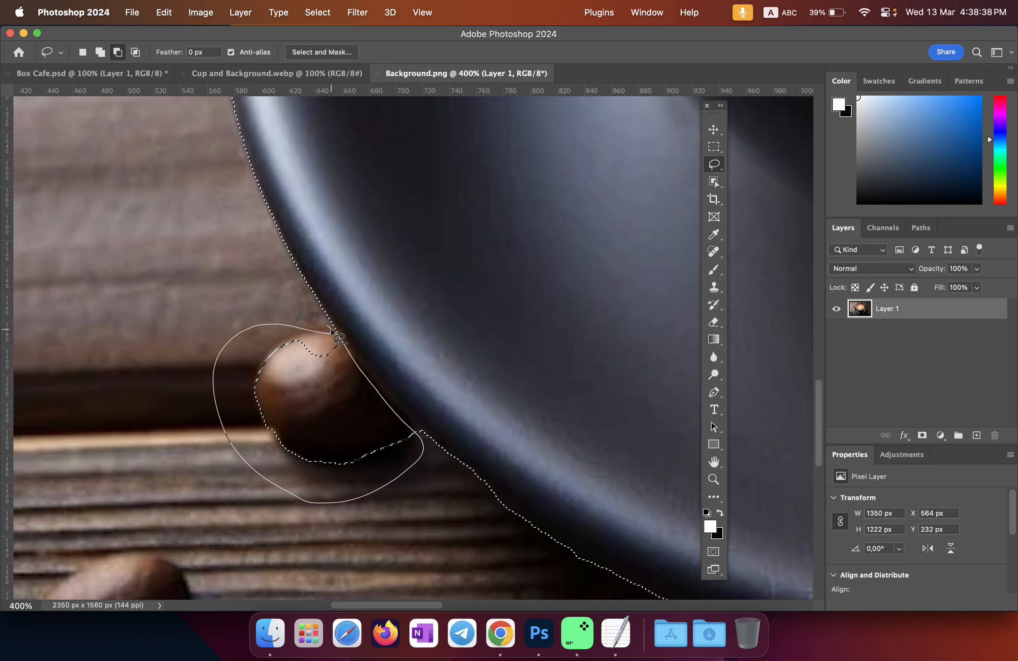
drag(331, 331, 333, 332)
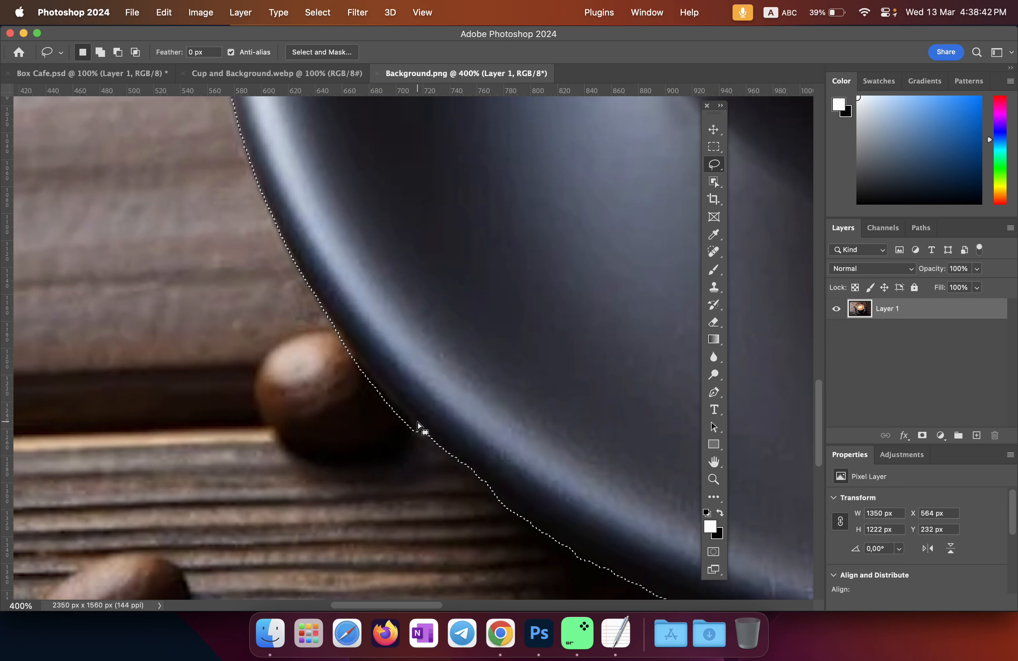
scroll(418, 423, down, 5)
scroll(429, 418, down, 5)
scroll(493, 374, up, 2)
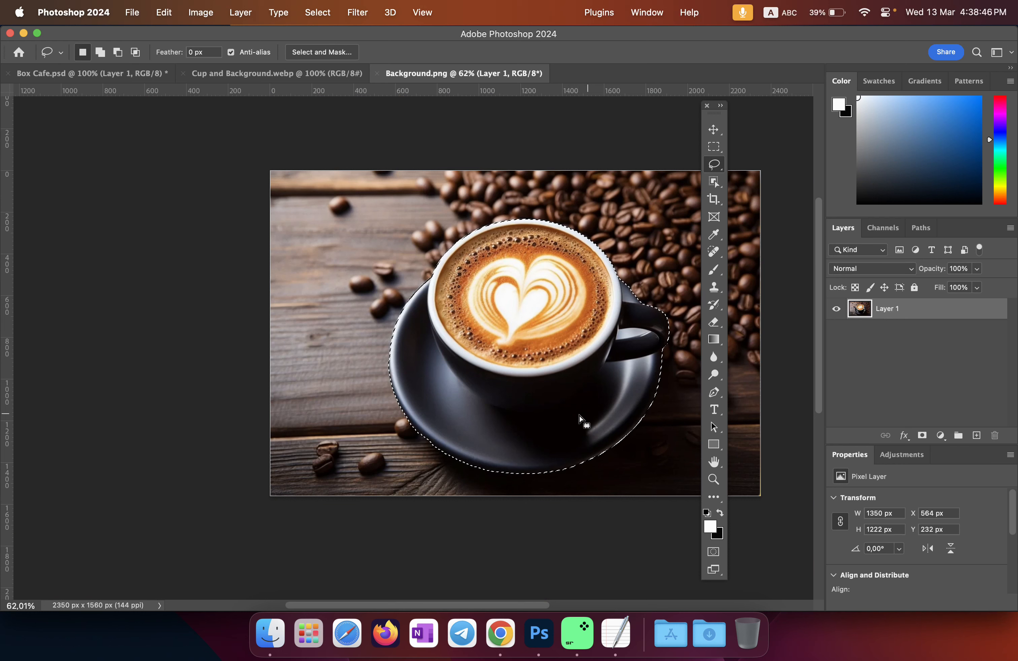
Step: Drag the selected dark latte cup with the Move tool onto the Box Cafe.psd canvas as Layer 2
click(714, 131)
drag(555, 318, 533, 286)
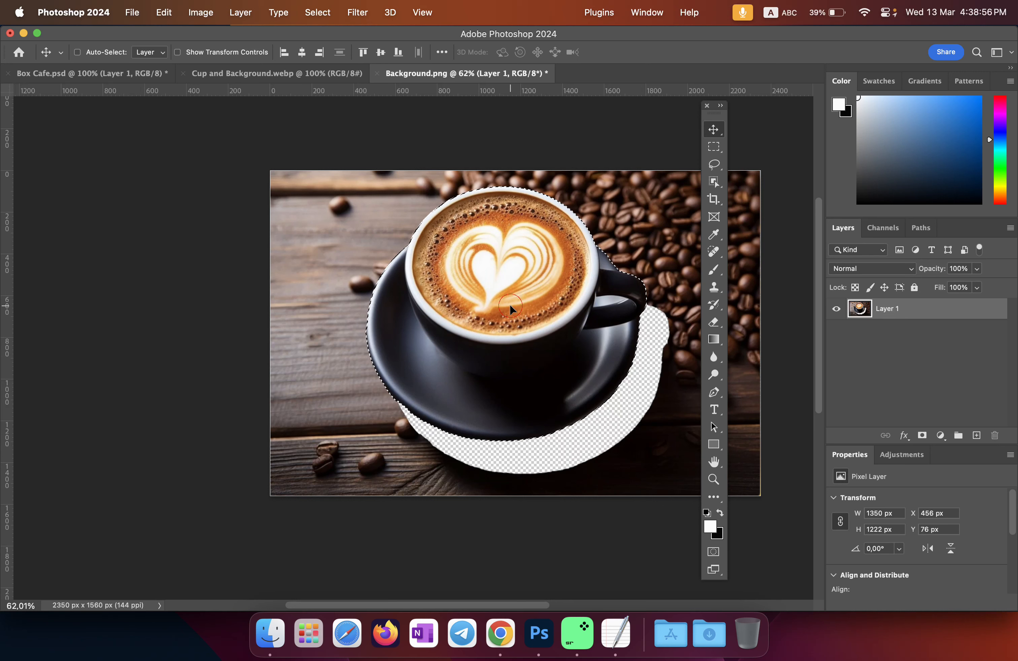
drag(509, 305, 136, 78)
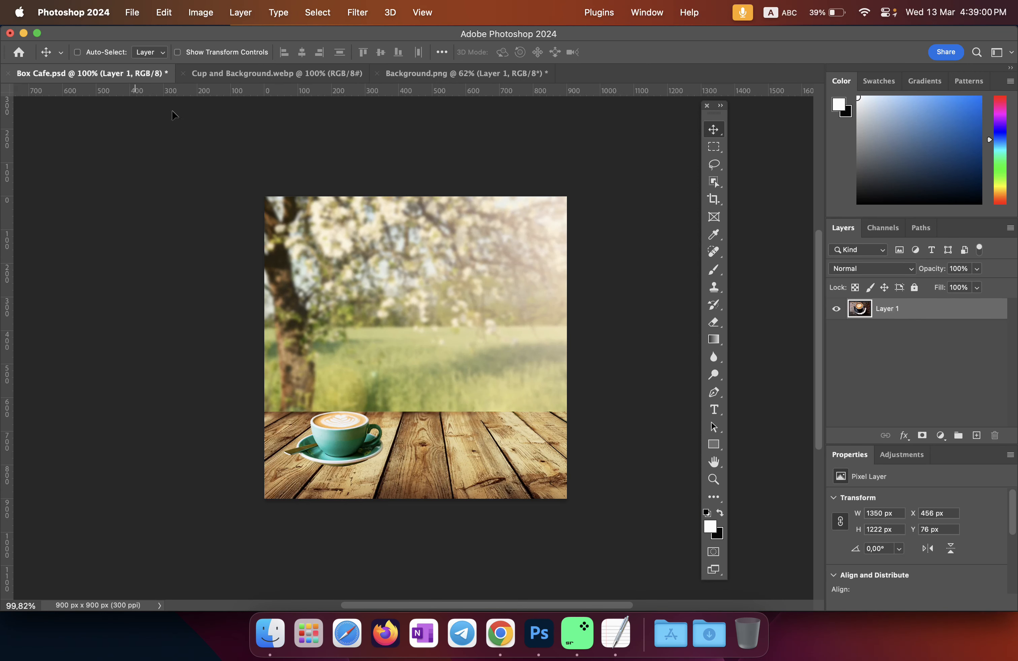
drag(457, 424, 456, 424)
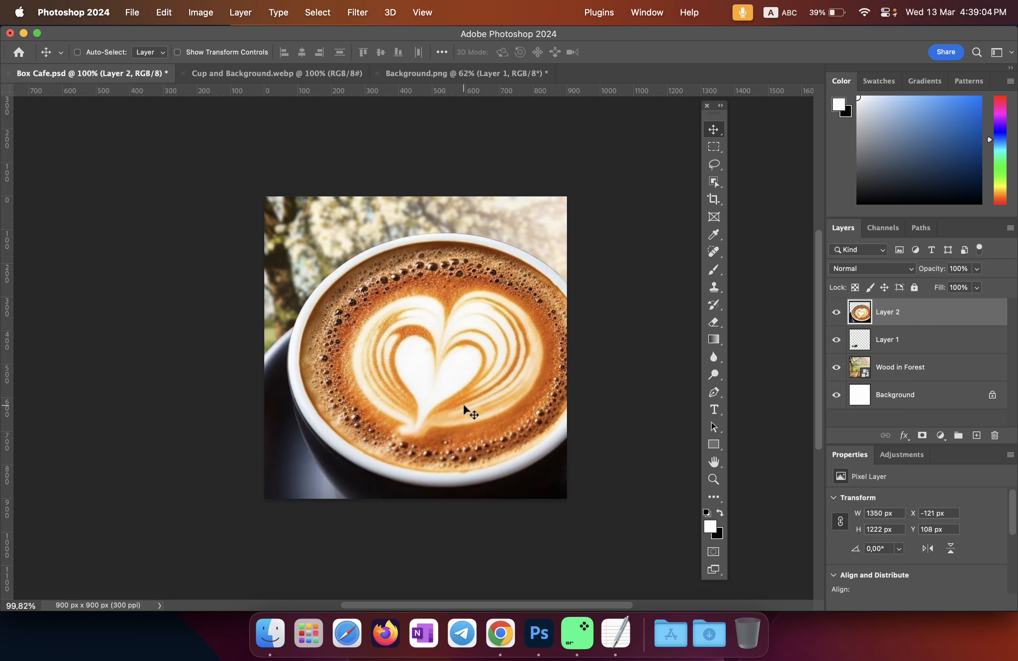
Step: Scale the dark cup to about 17% (233 × 211 px) and place it on the table's right
key(super+t)
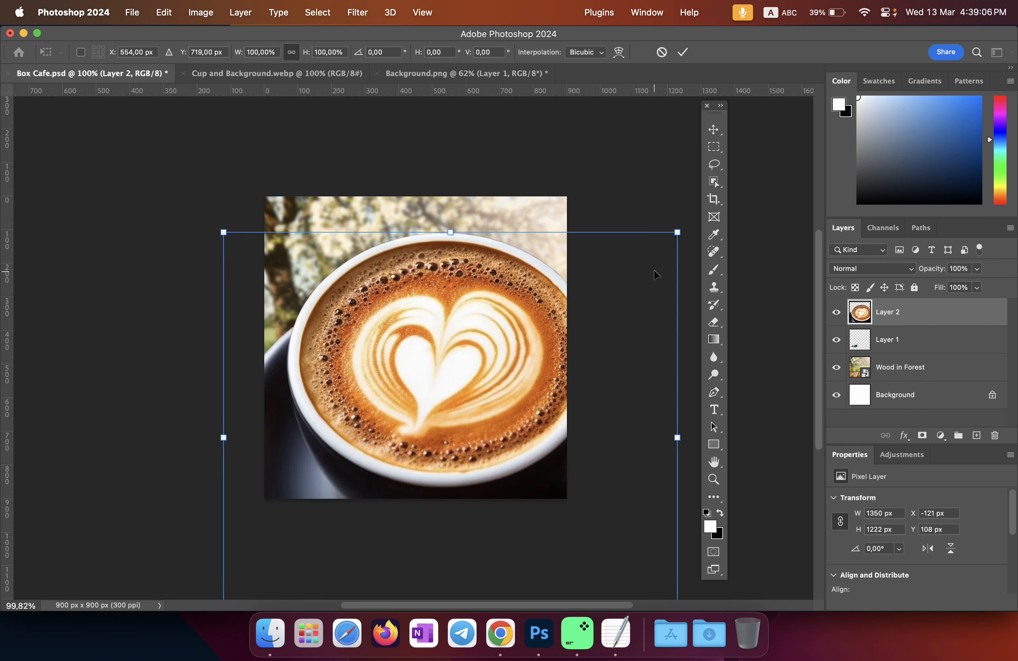
drag(677, 231, 393, 487)
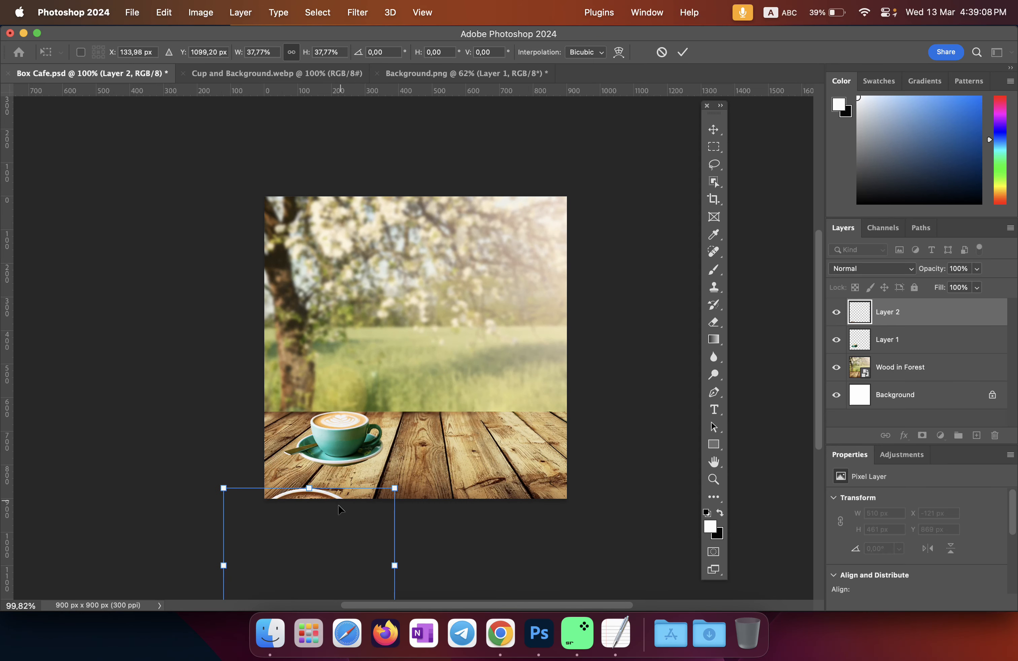
drag(342, 519, 502, 377)
drag(553, 343, 461, 428)
drag(412, 470, 444, 445)
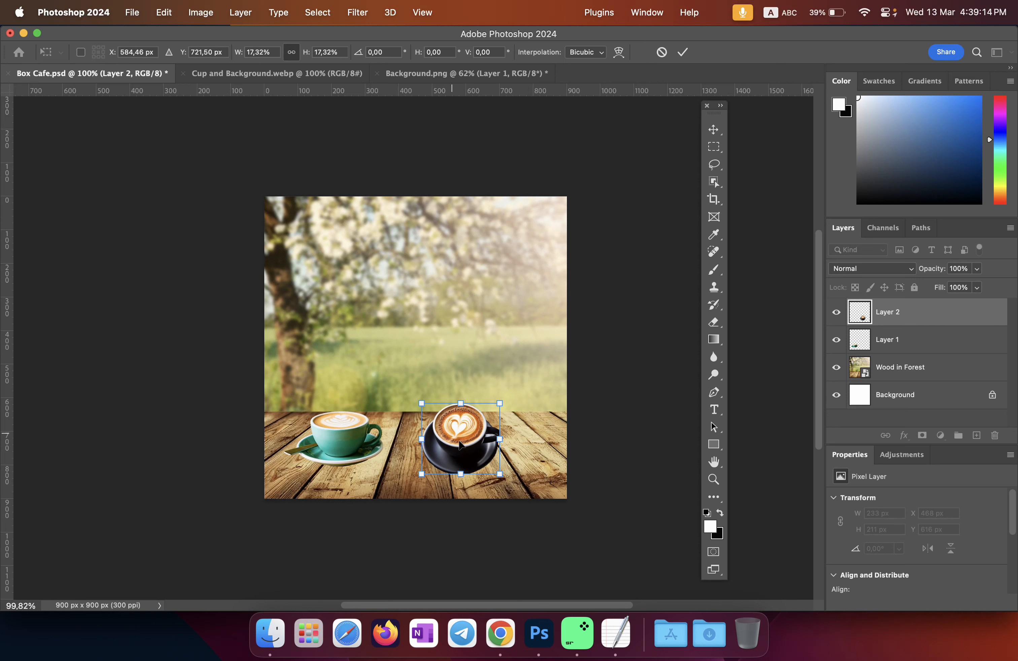
click(682, 52)
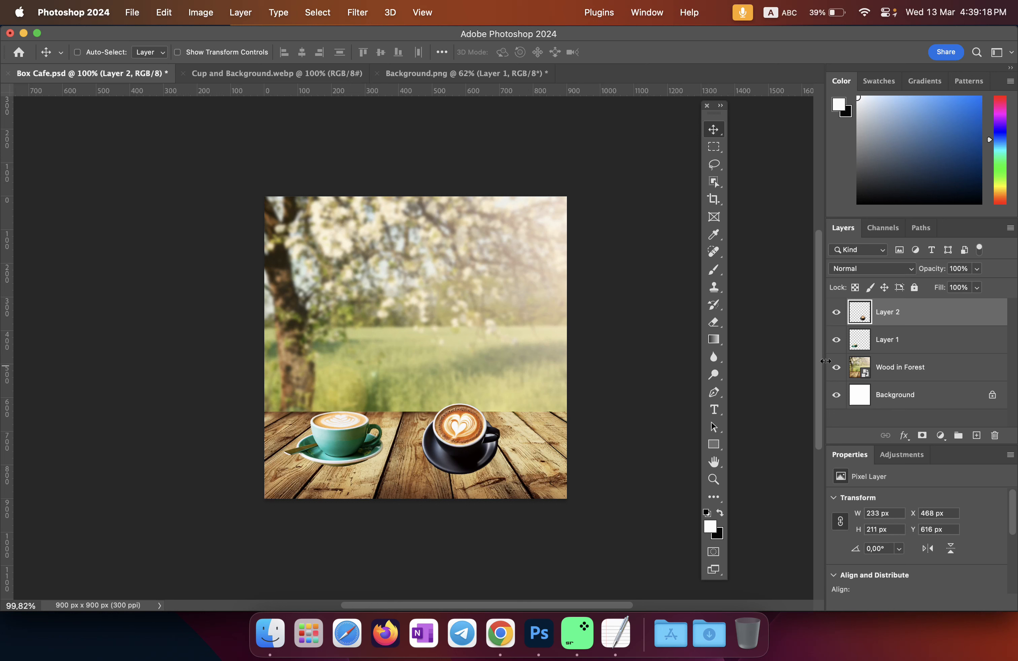
click(890, 345)
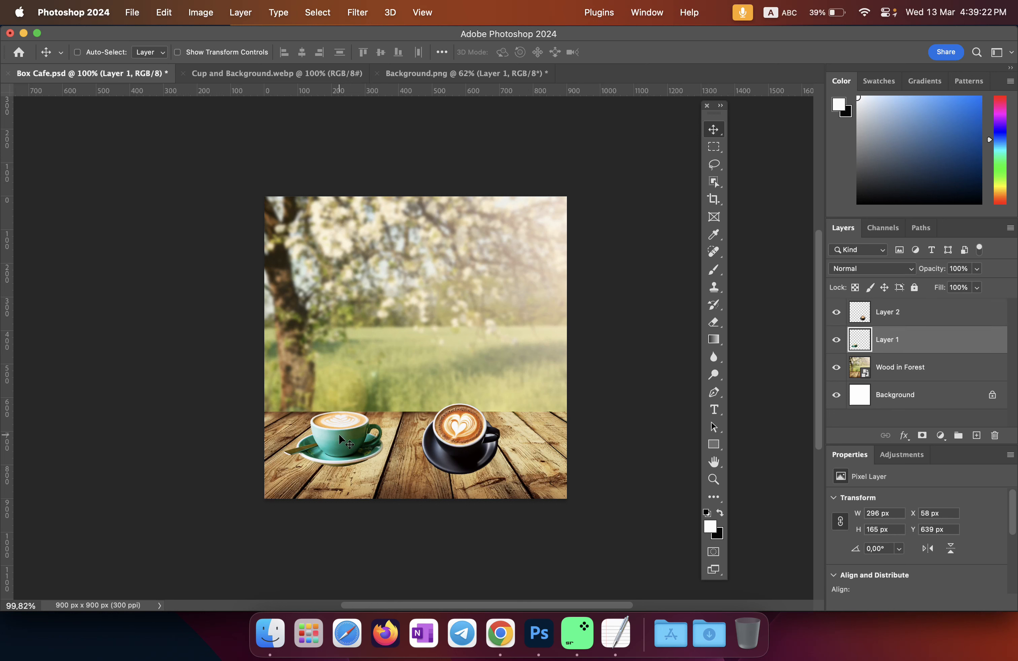
Step: Shift the teal cup (Layer 1) right and the dark cup (Layer 2) left to space them evenly
drag(338, 434, 350, 434)
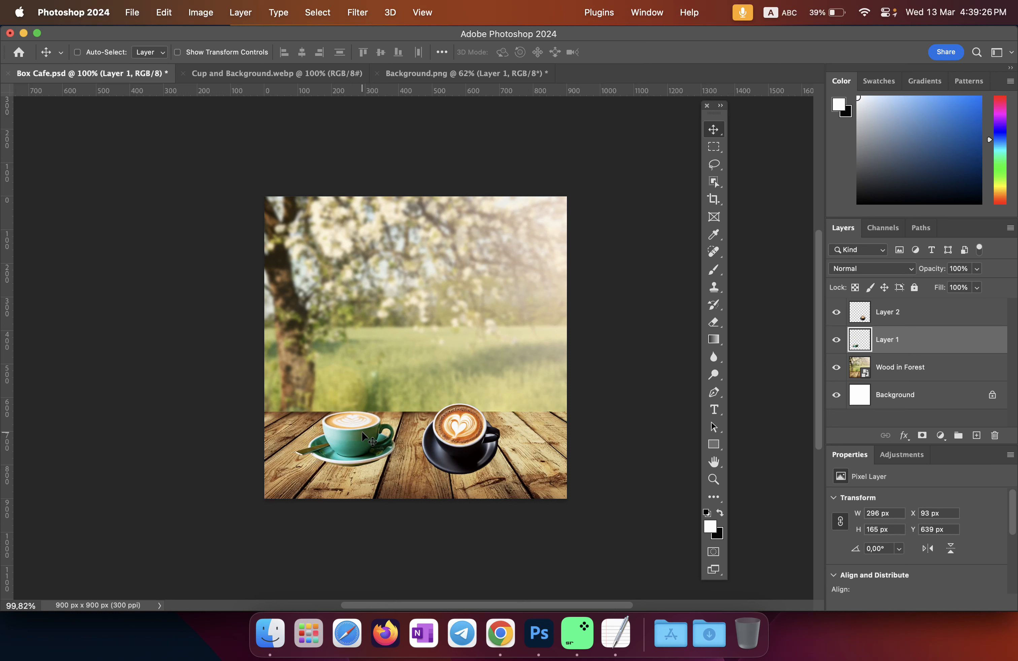
click(888, 322)
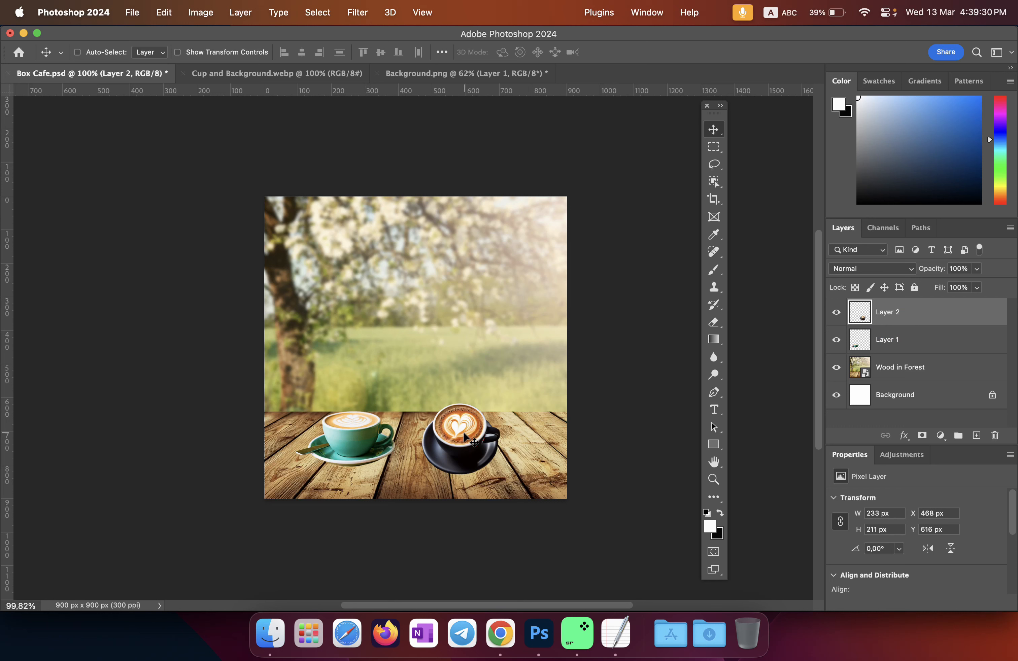
drag(464, 434, 458, 434)
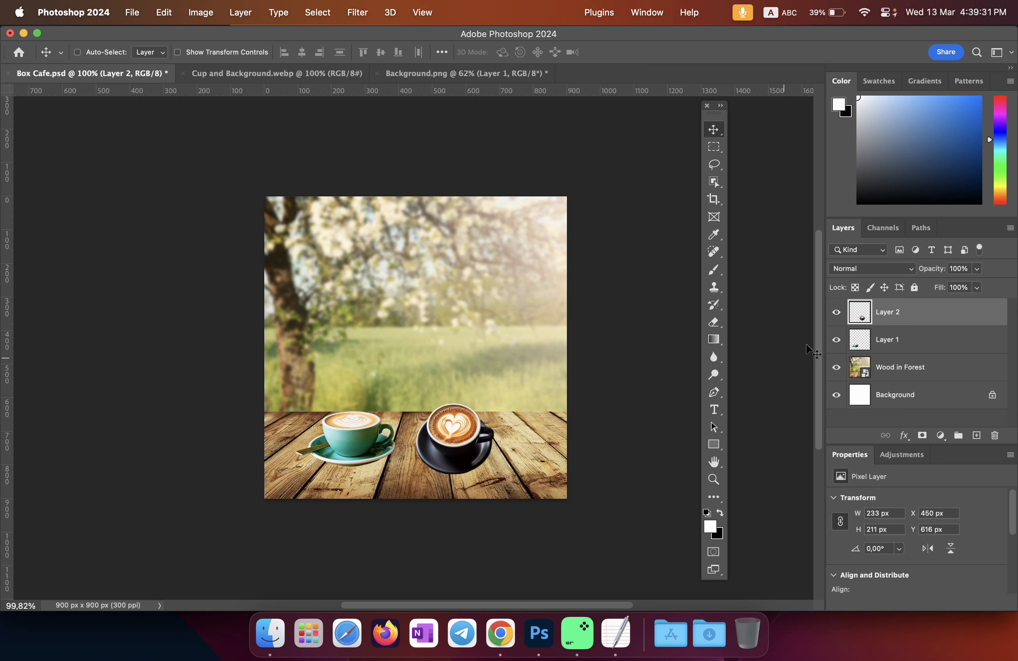
click(883, 345)
drag(358, 436, 384, 438)
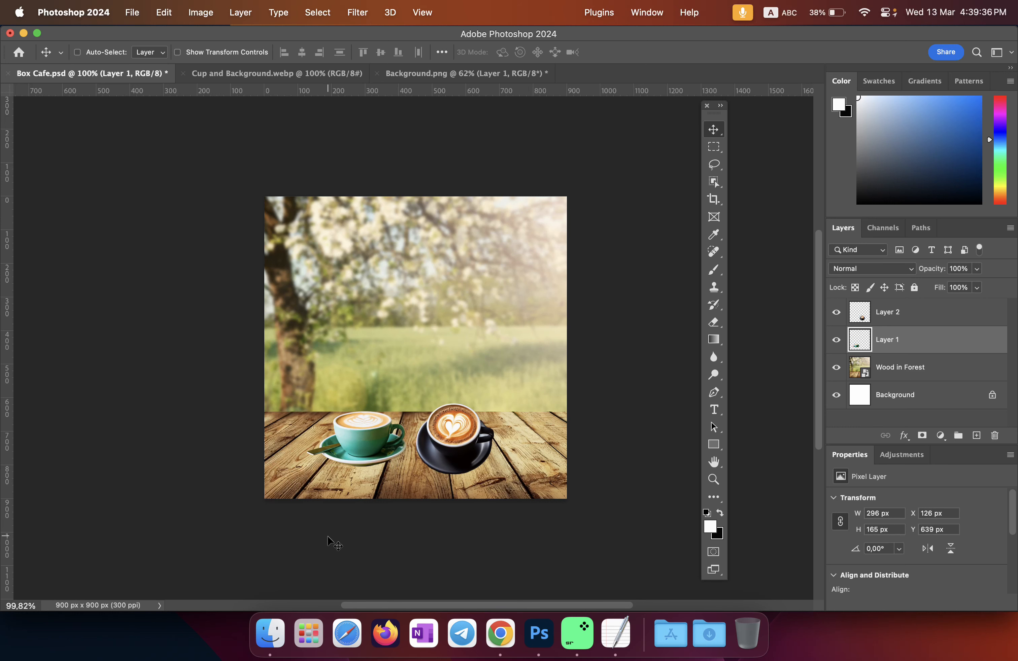
Step: Drag Box Cafe Logo.png from Finder into the composite and size it to 247 × 123 px at top right
click(270, 633)
click(655, 292)
drag(705, 247, 751, 232)
drag(704, 279, 463, 292)
drag(566, 237, 520, 229)
Step: Commit the logo placement and fit the whole Box Cafe composite on screen for review
click(662, 53)
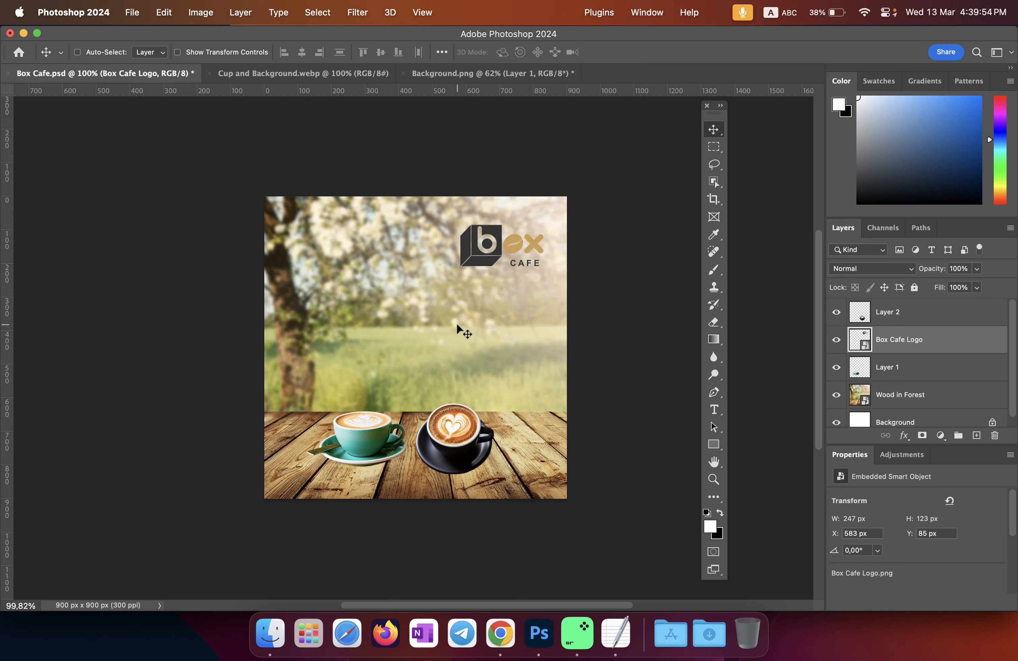
key(super)
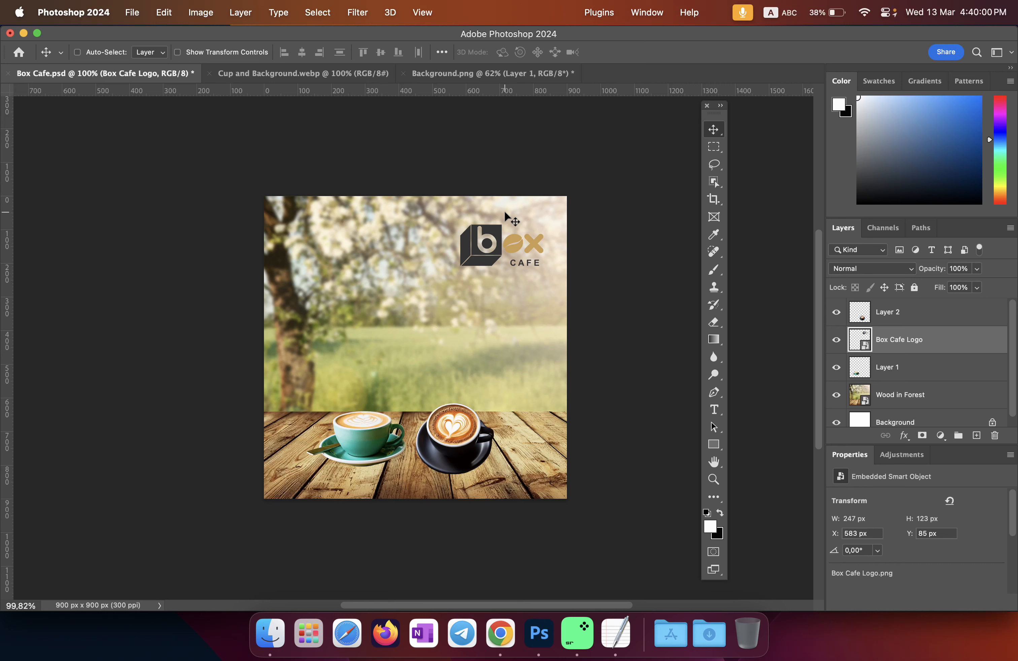
key(super)
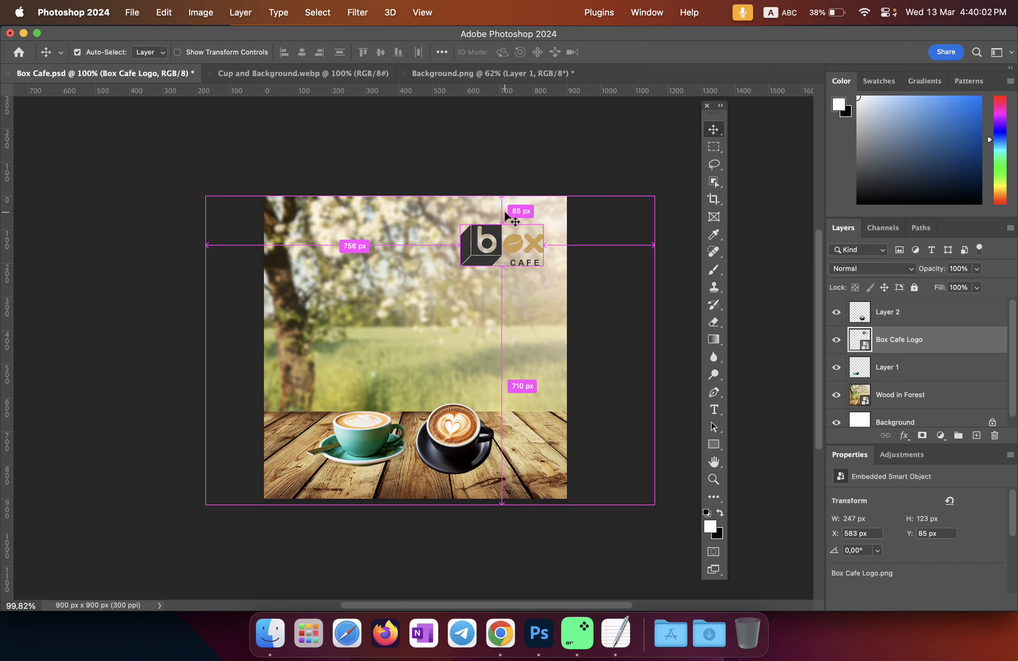
key(super+0)
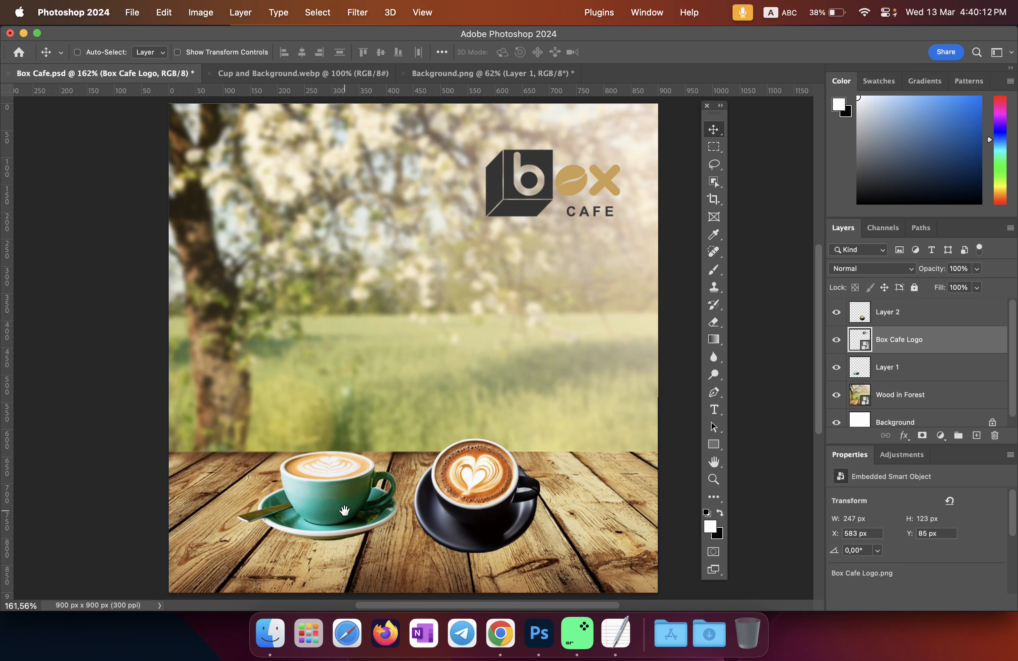
drag(341, 519, 322, 501)
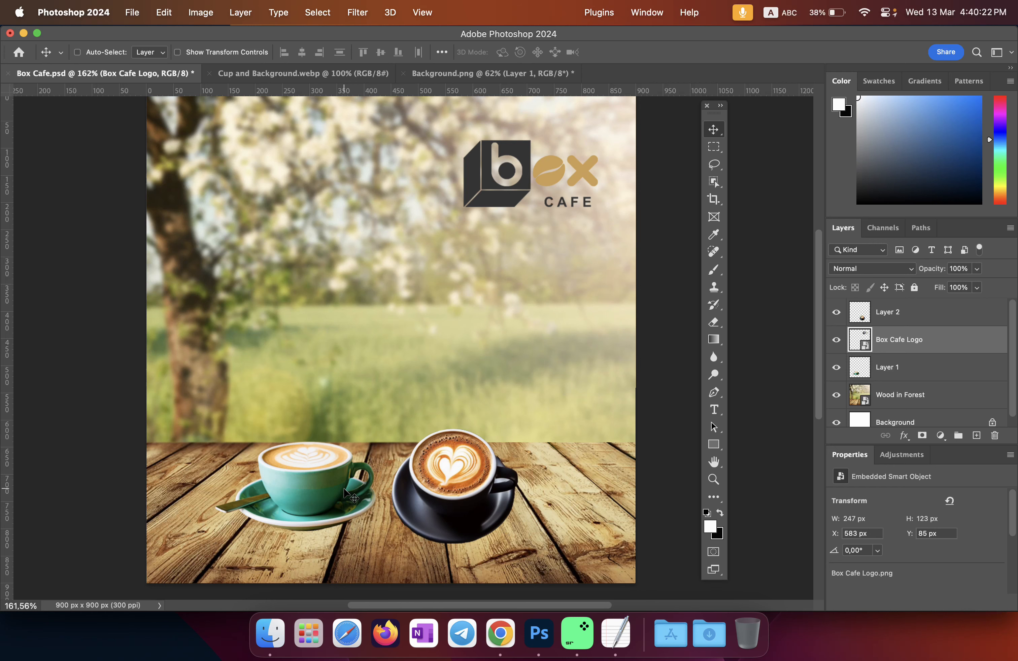
Step: Zoom in on the composite, fit it again, then bring up the Folder Managment notes in TextEdit
key(super)
key(super+equal)
key(super+equal)
key(super+equal)
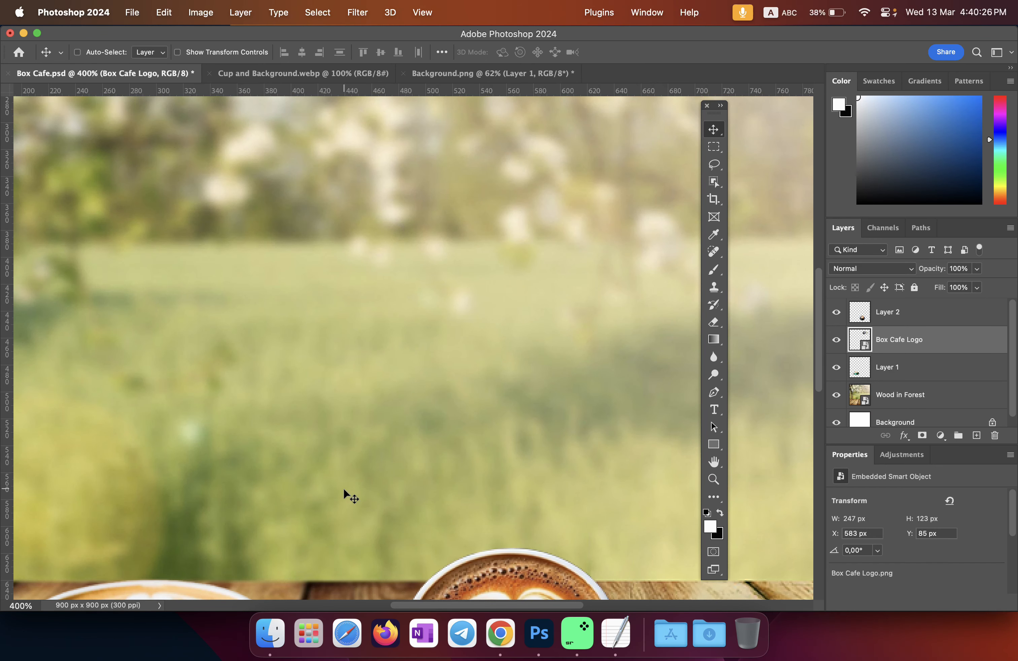
key(super)
key(super+0)
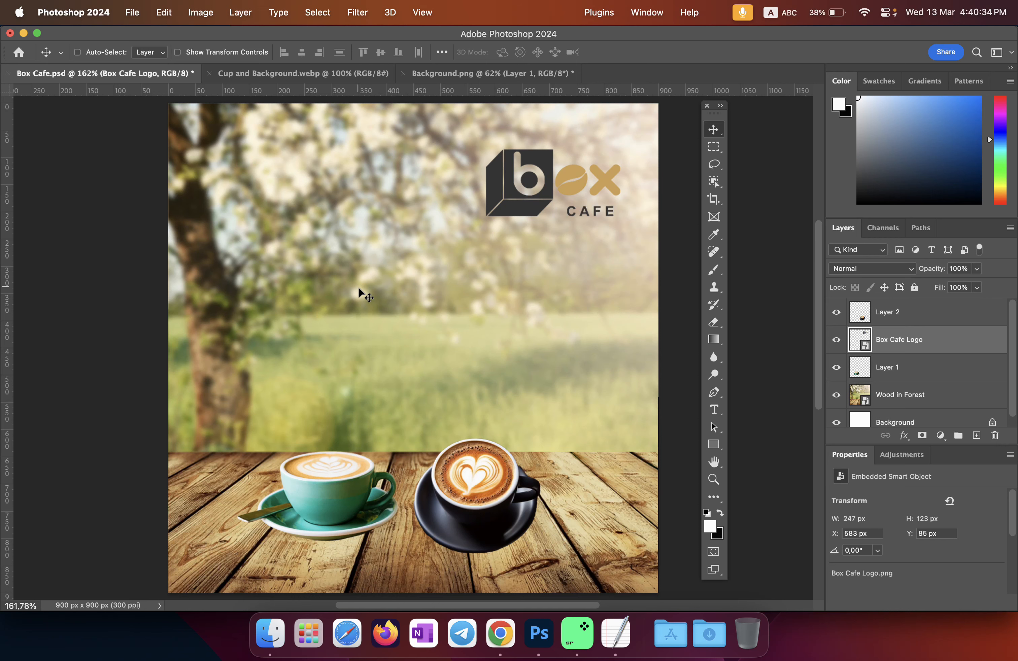
click(615, 633)
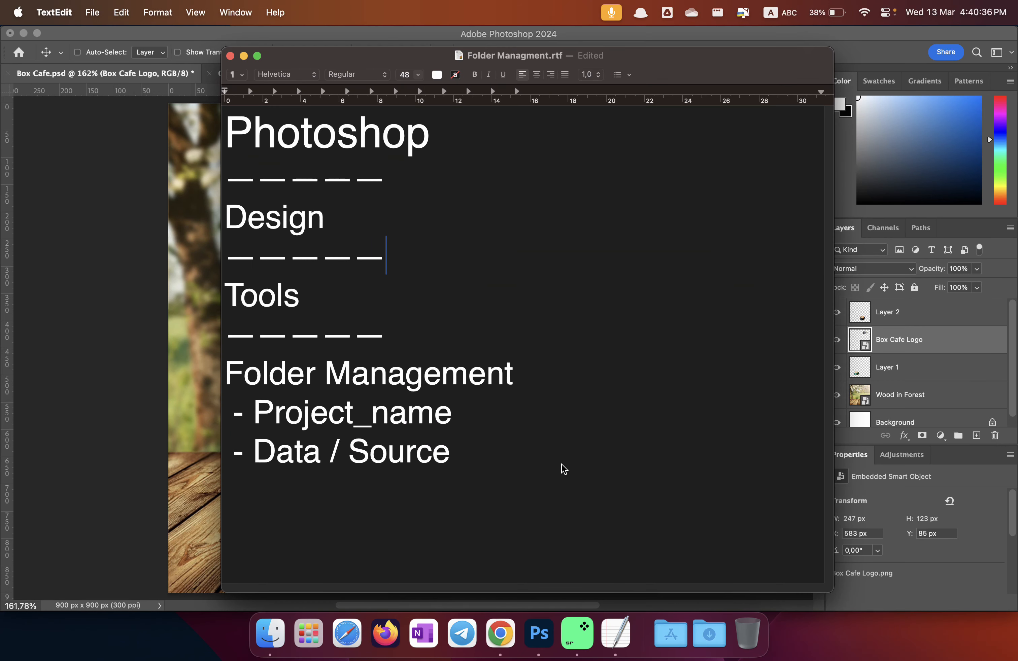
Step: Minimize the Folder Managment notes and open Note Project.rtf from TextEdit's Dock menu
click(243, 55)
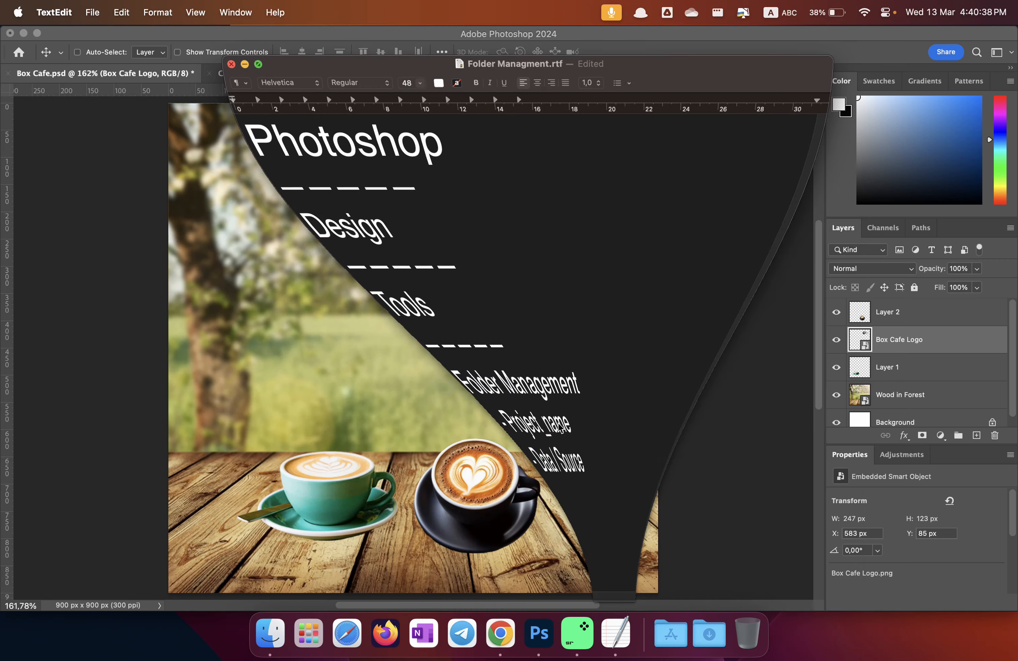
right_click(614, 631)
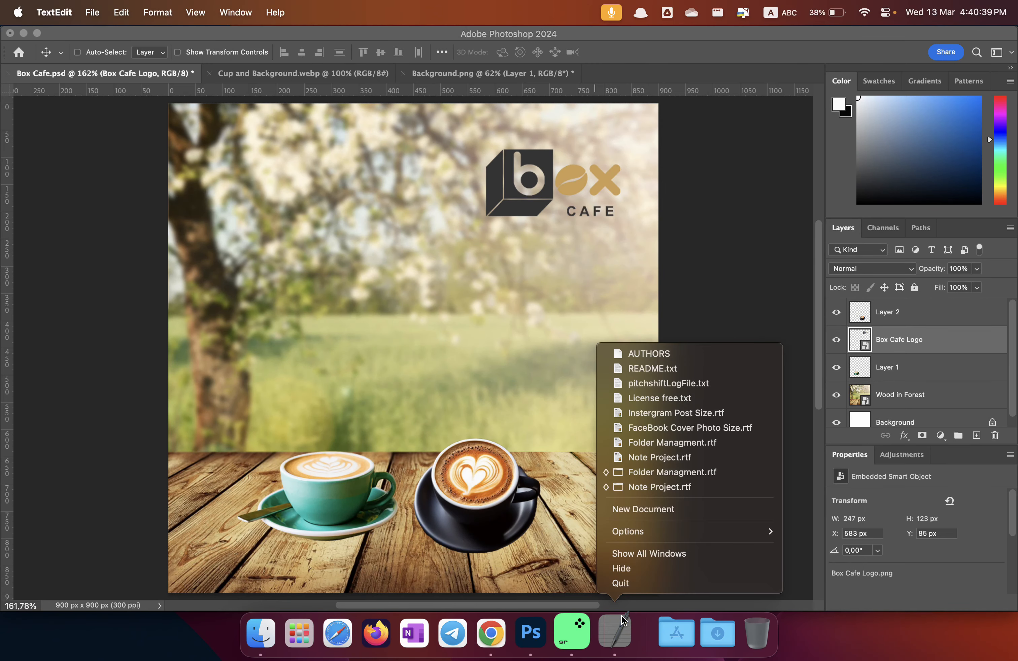
click(643, 487)
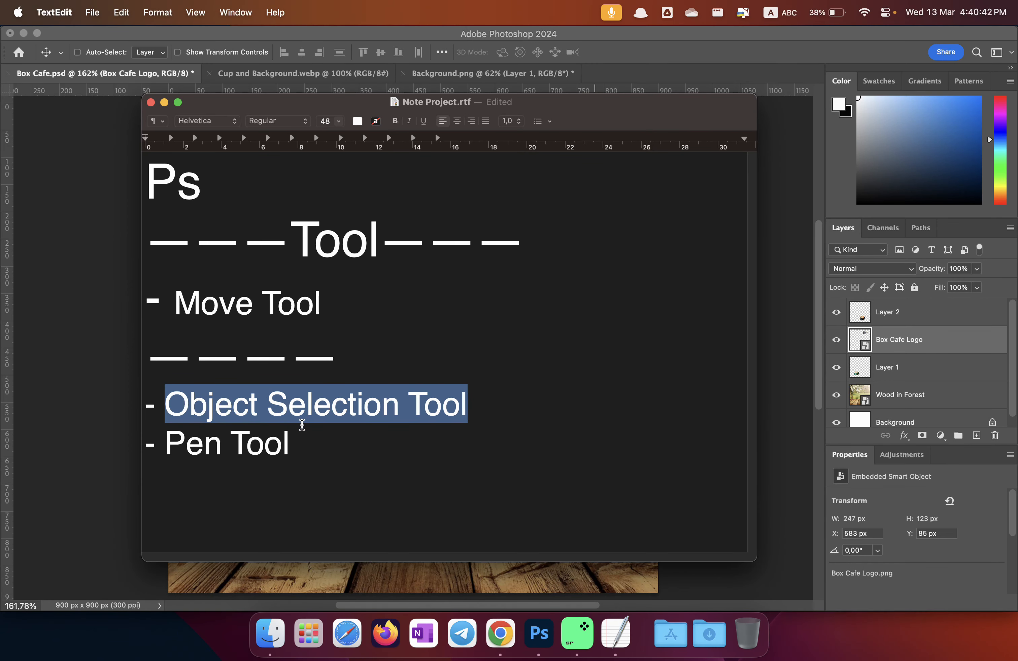
Step: Add a '- Lasor tor' line below Object Selection Tool, then return to Photoshop
click(488, 408)
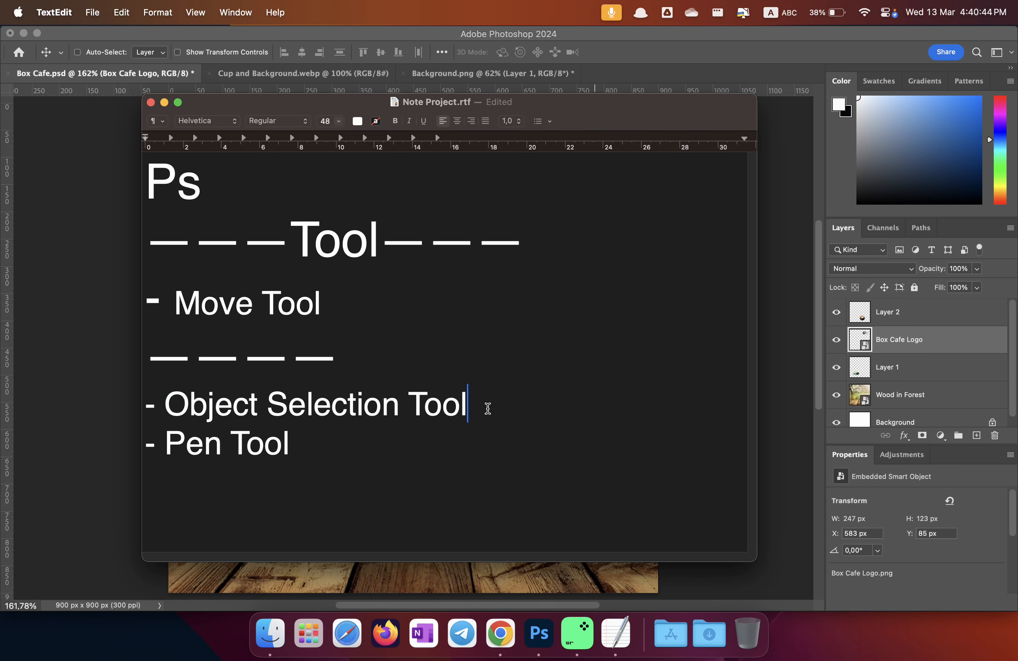
key(Return)
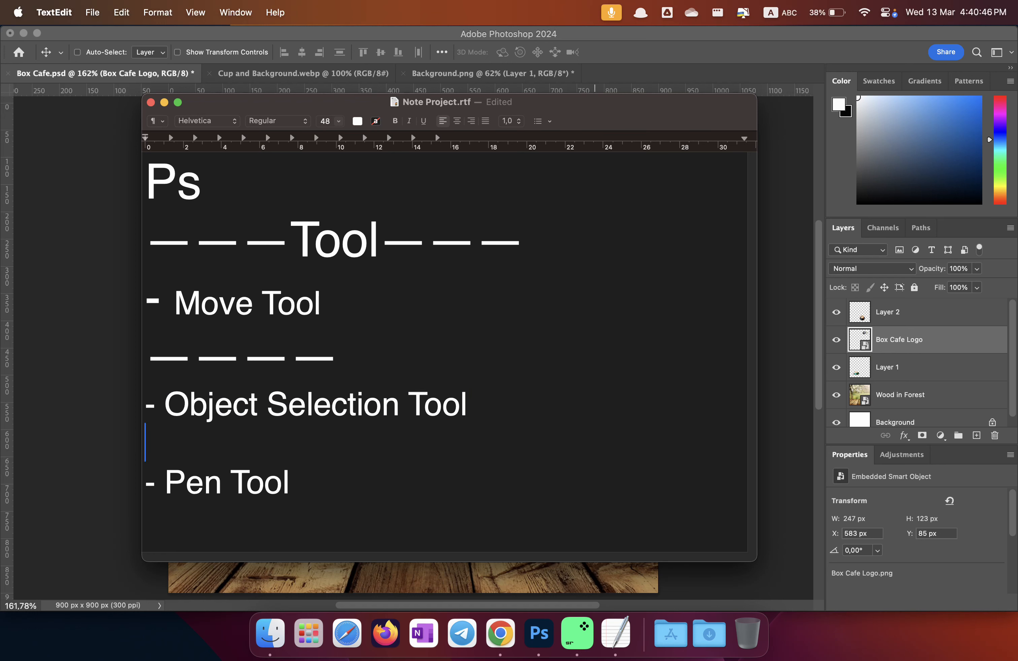
text(- La)
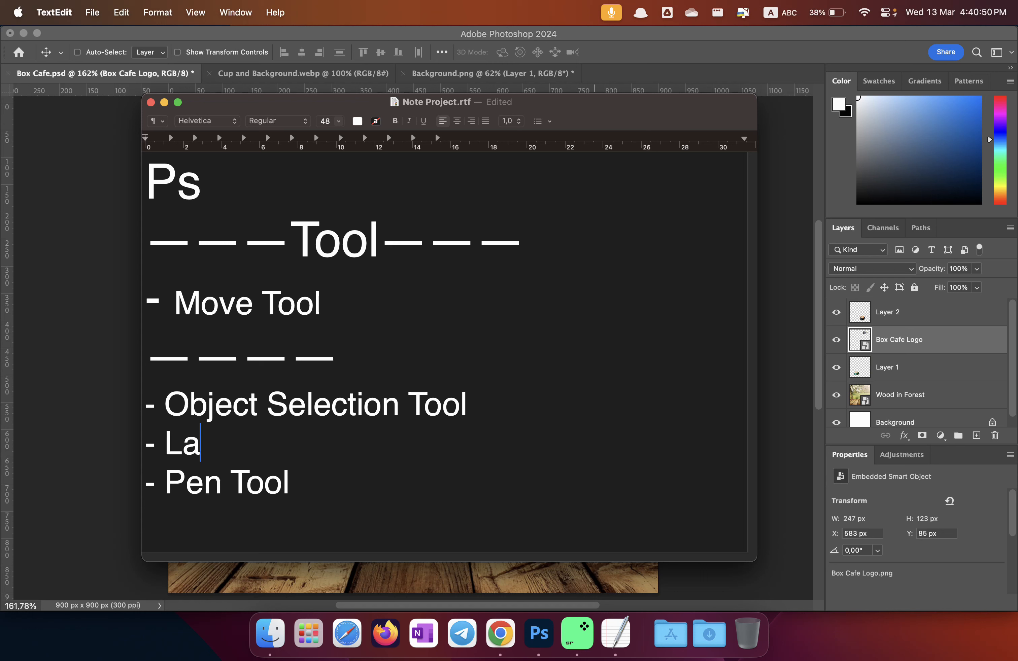
text(sso)
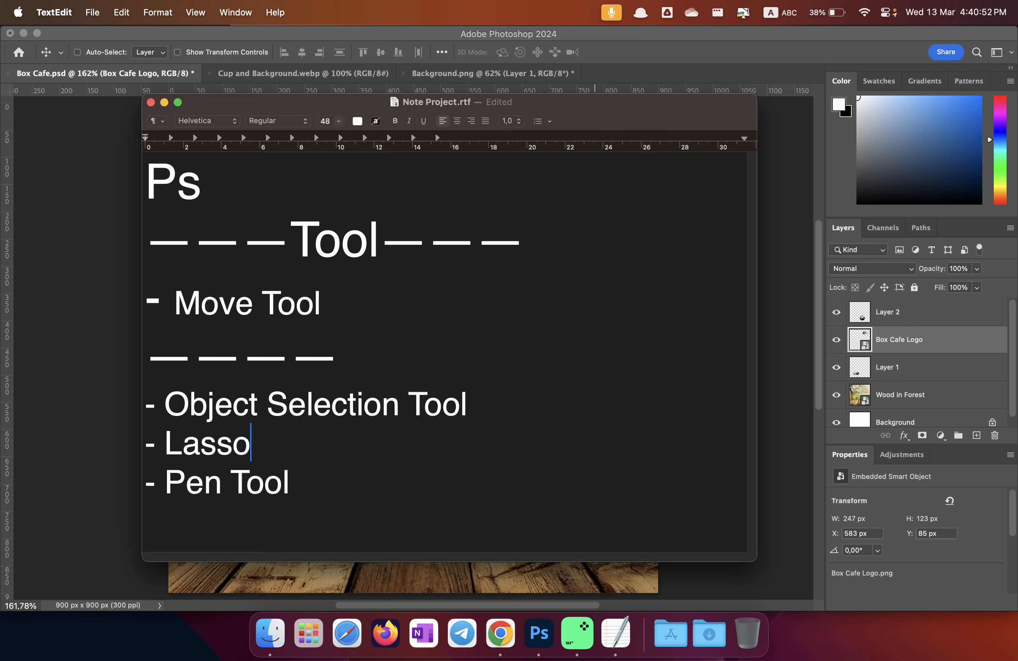
text(r tor)
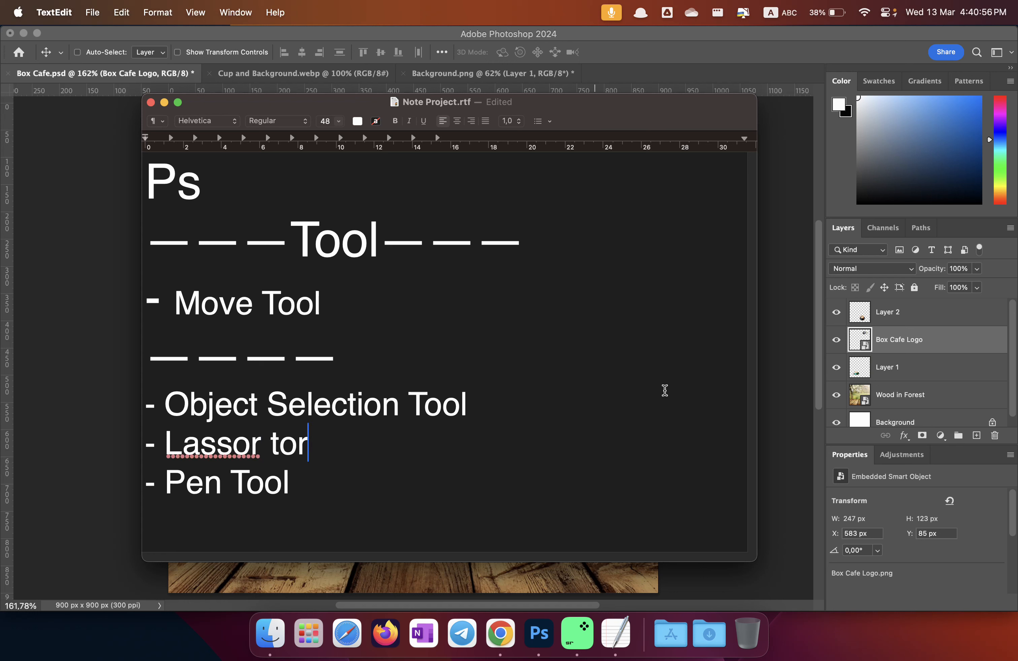
click(223, 448)
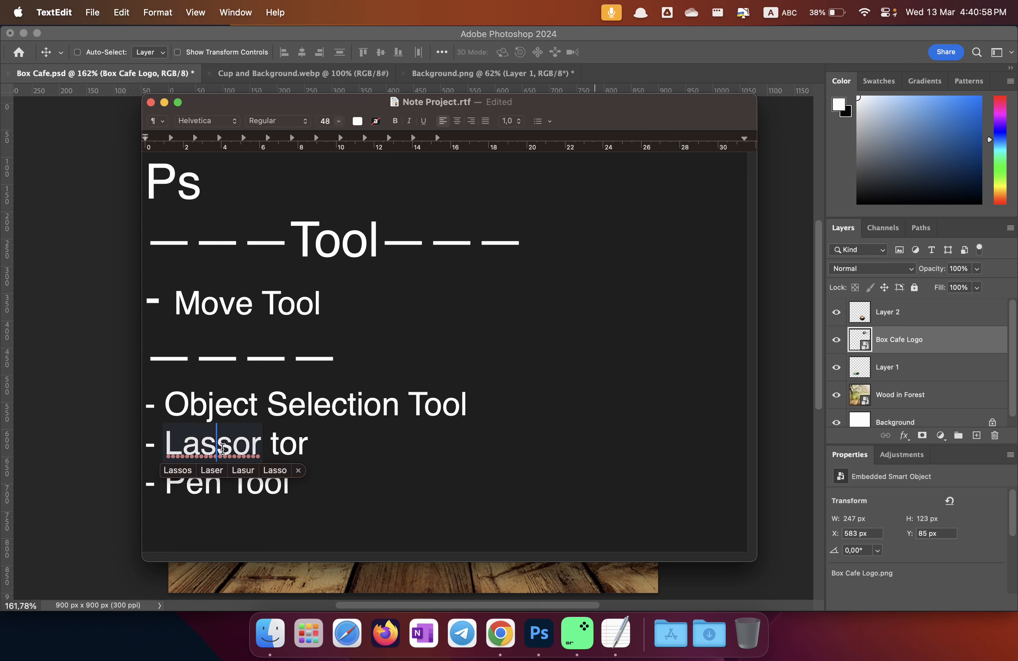
key(BackSpace)
click(335, 448)
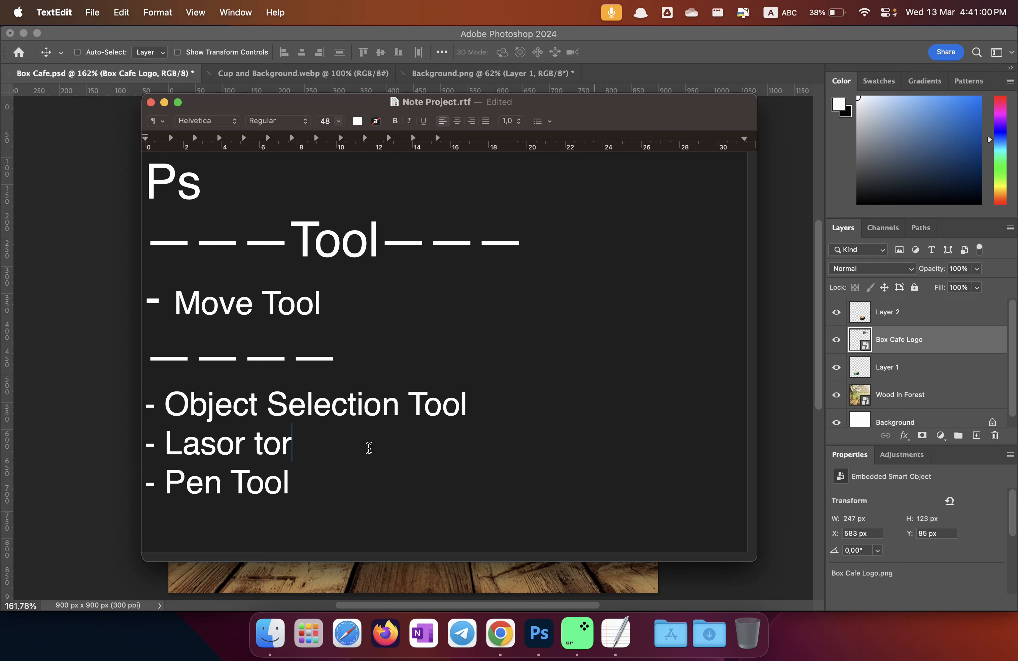
click(791, 339)
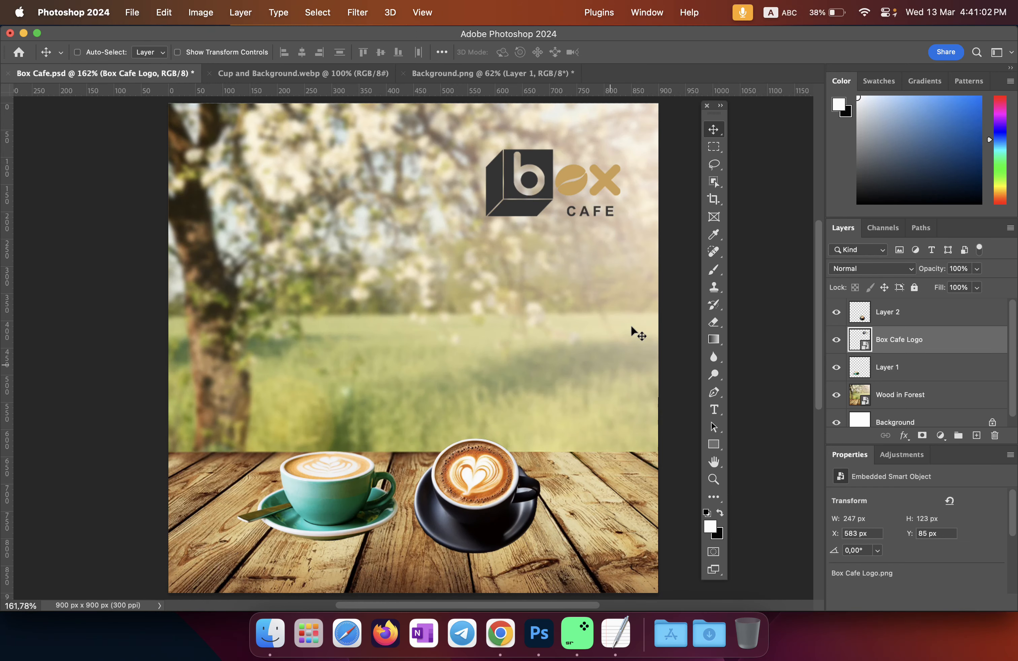
Step: Pick the Lasso tool, then correct 'Lasor' to 'Lasso' in the Note Project notes
click(714, 165)
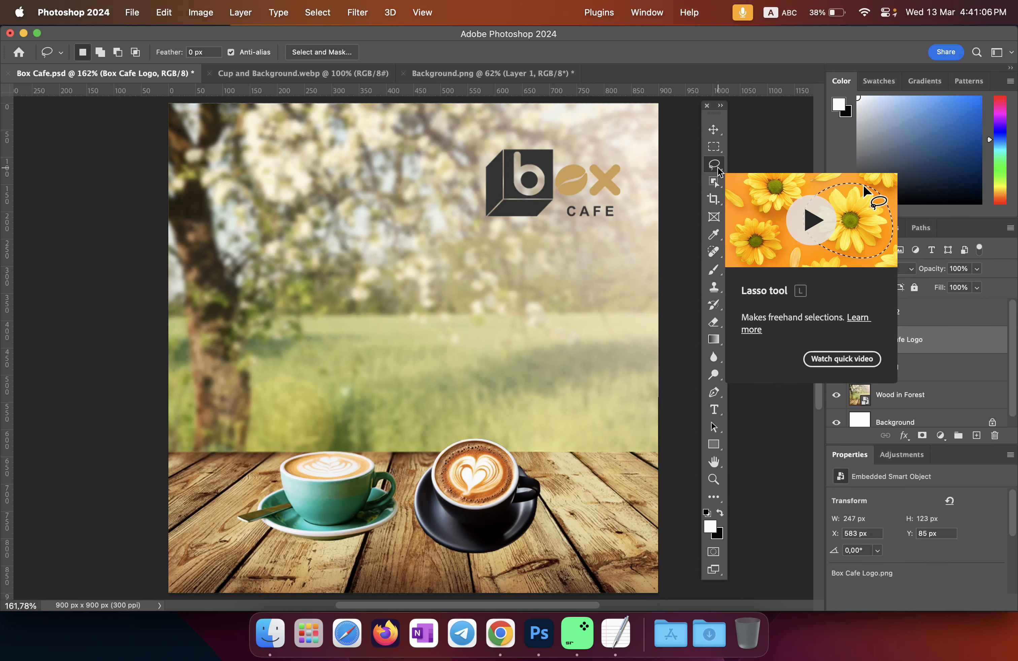
click(616, 633)
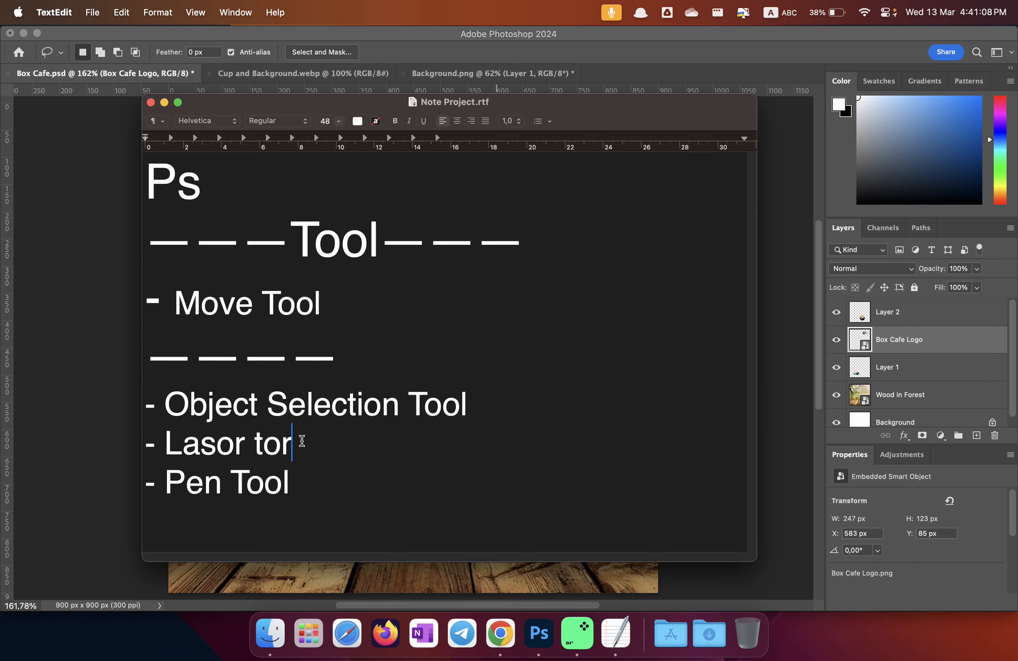
click(244, 446)
key(BackSpace)
key(Left)
text(s)
key(Right)
key(Right)
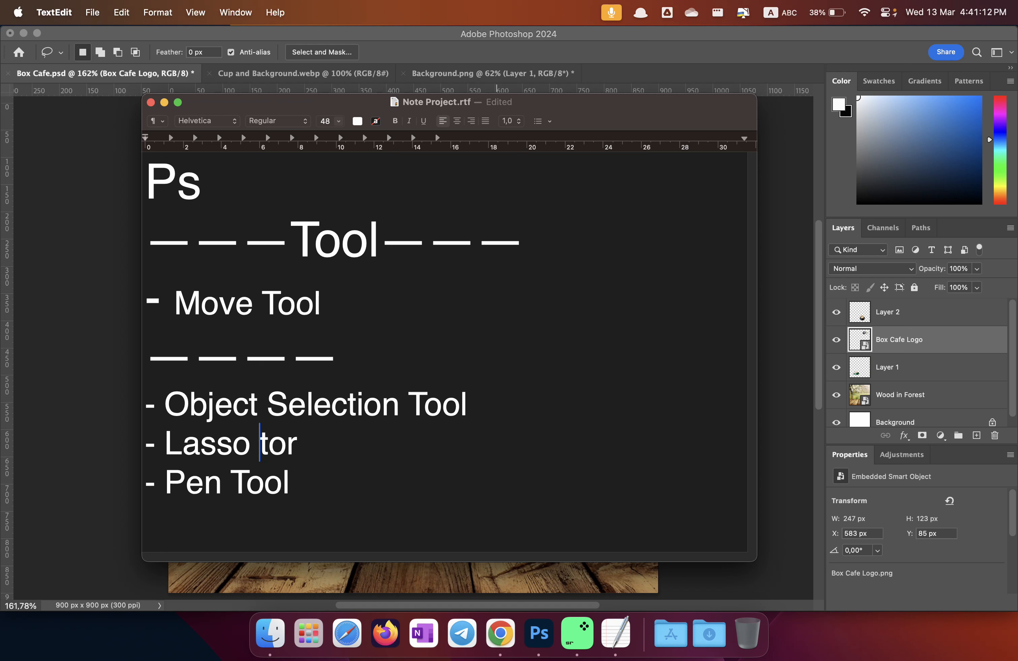
Step: Change 'tor' to 'tool' so the line reads '- Lasso tool' and save the notes
click(384, 455)
key(BackSpace)
text(ol)
key(super+s)
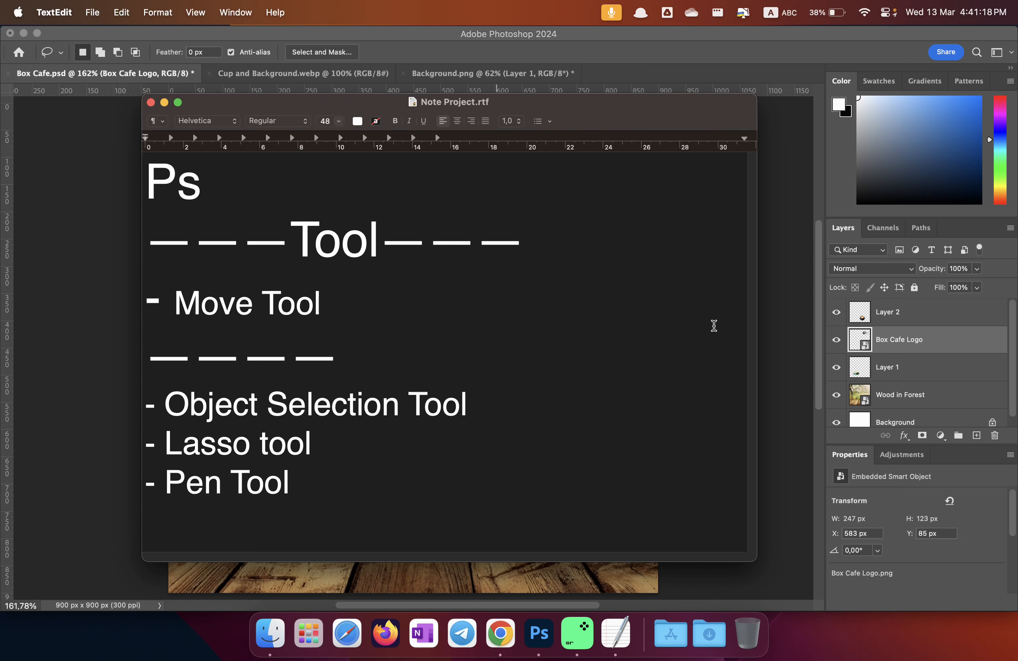
Step: Recheck the Pen Tool line in the notes, minimize TextEdit and make Photoshop active
key(super+Tab)
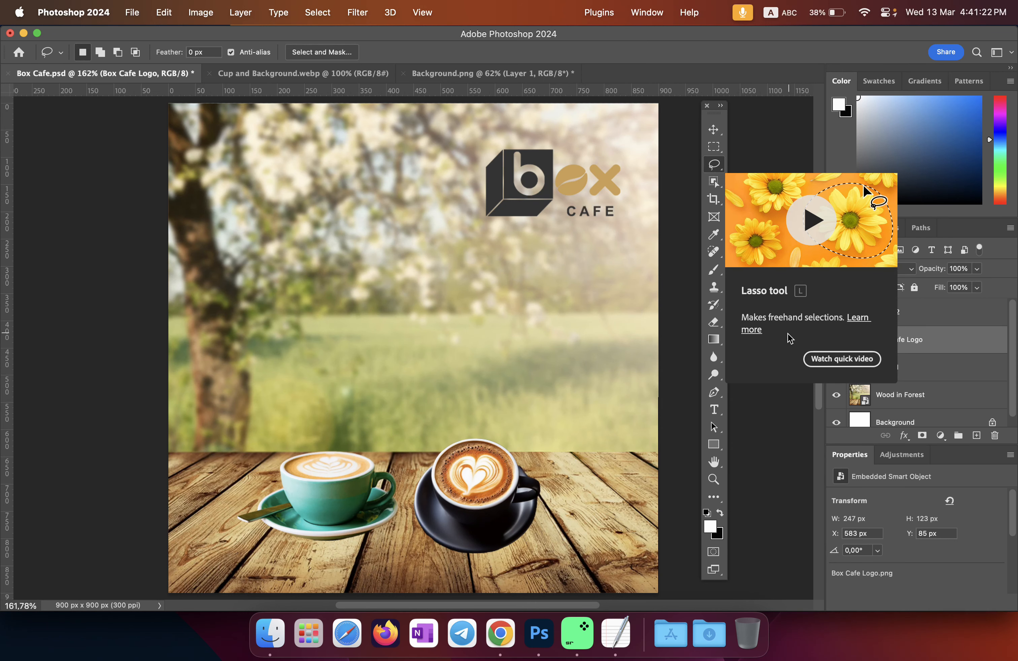
click(718, 169)
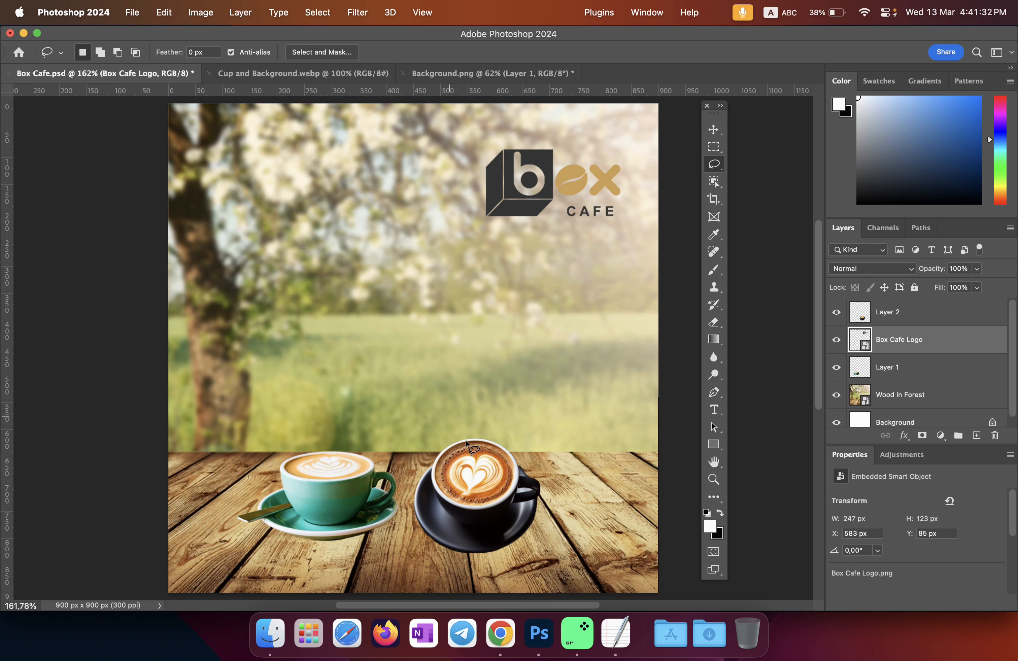
click(616, 633)
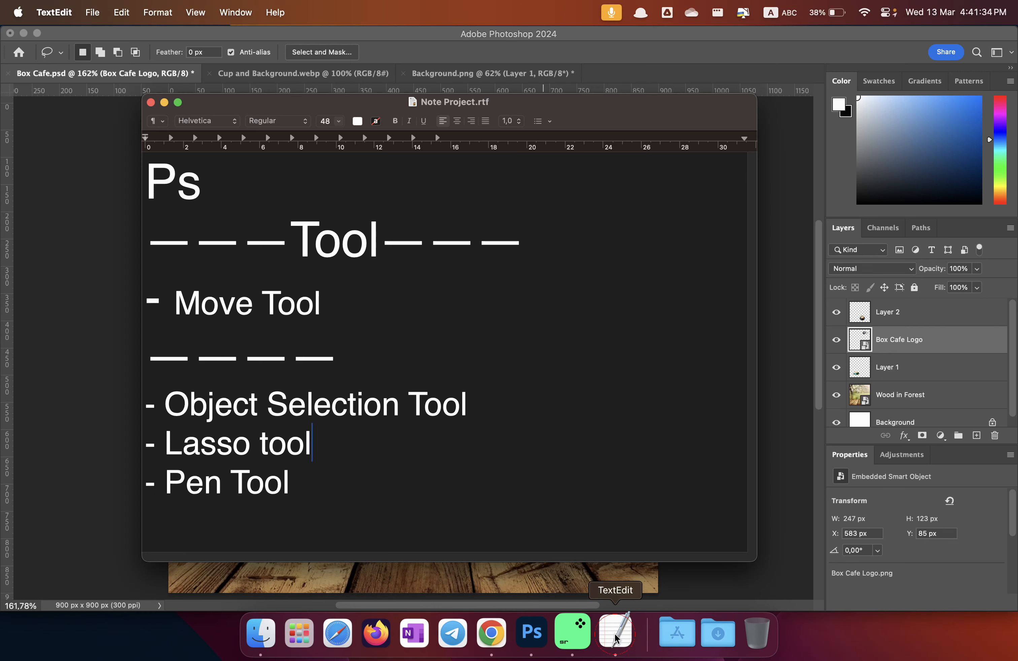
drag(304, 490, 167, 497)
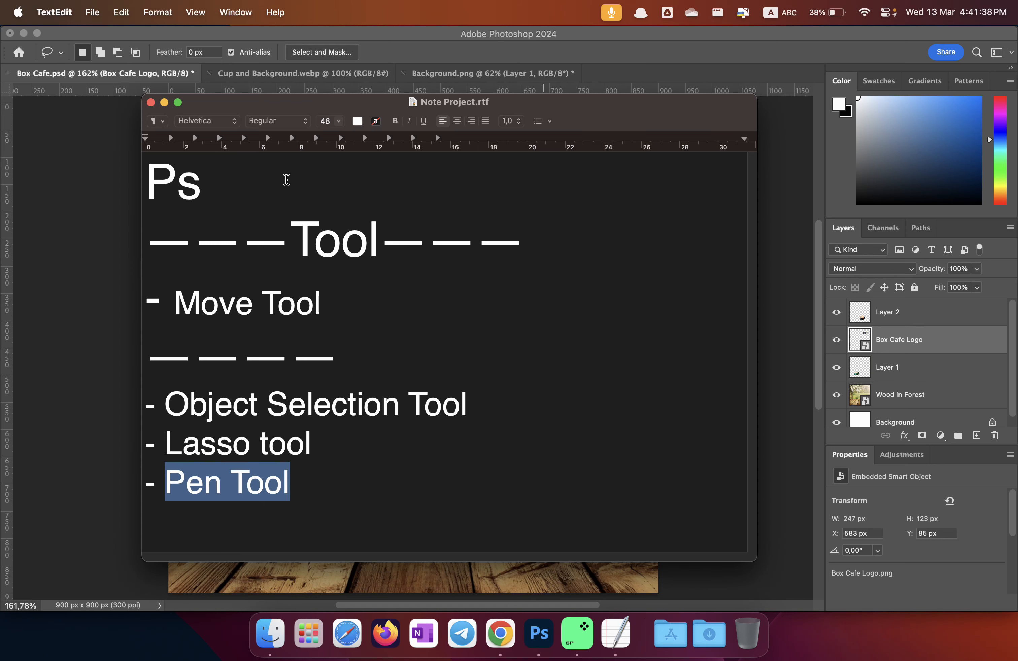
click(164, 102)
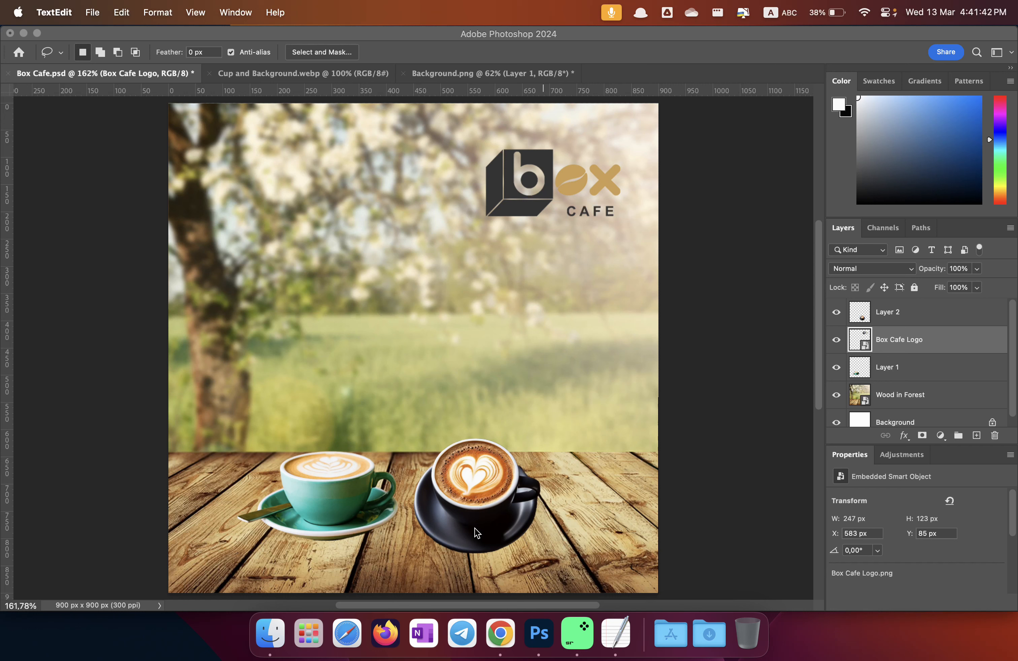
click(484, 522)
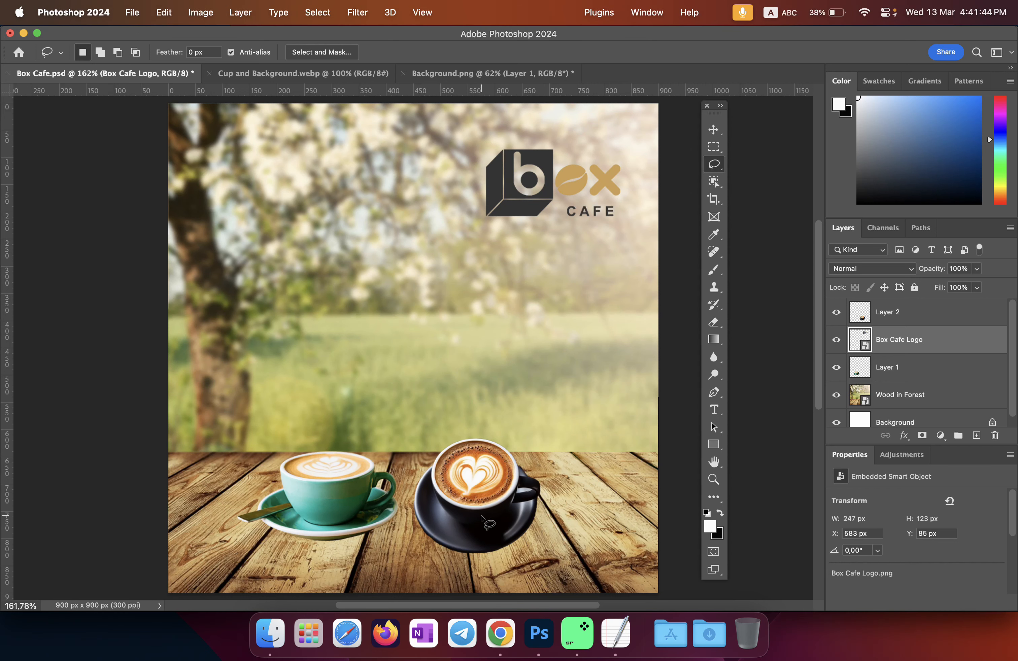
Step: Select Layer 2 from the canvas and move the black cup roughly into place
key(v)
key(super)
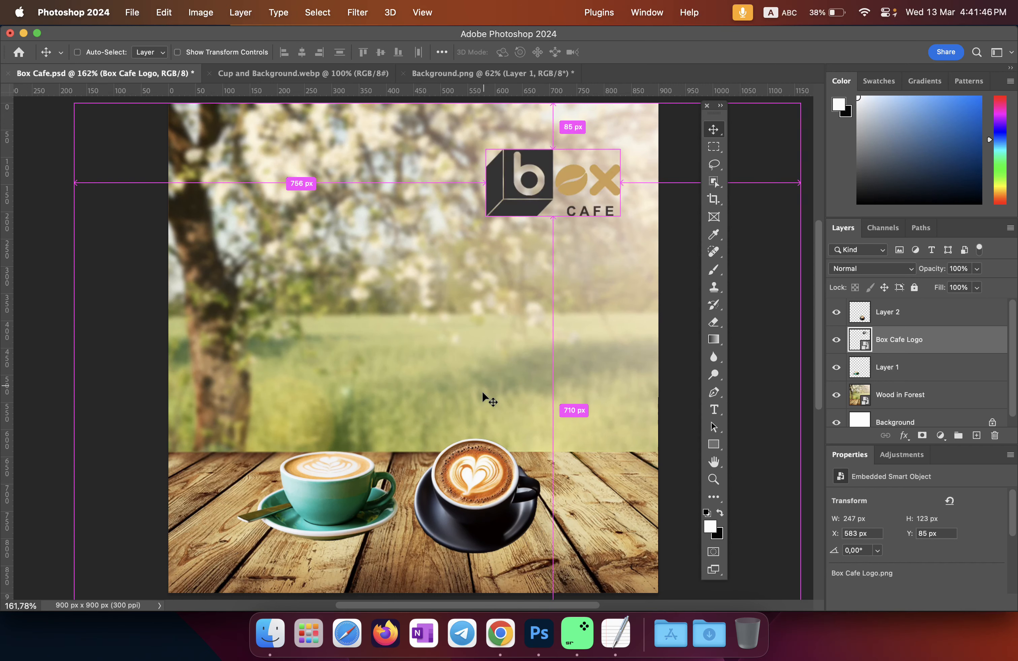
right_click(480, 485)
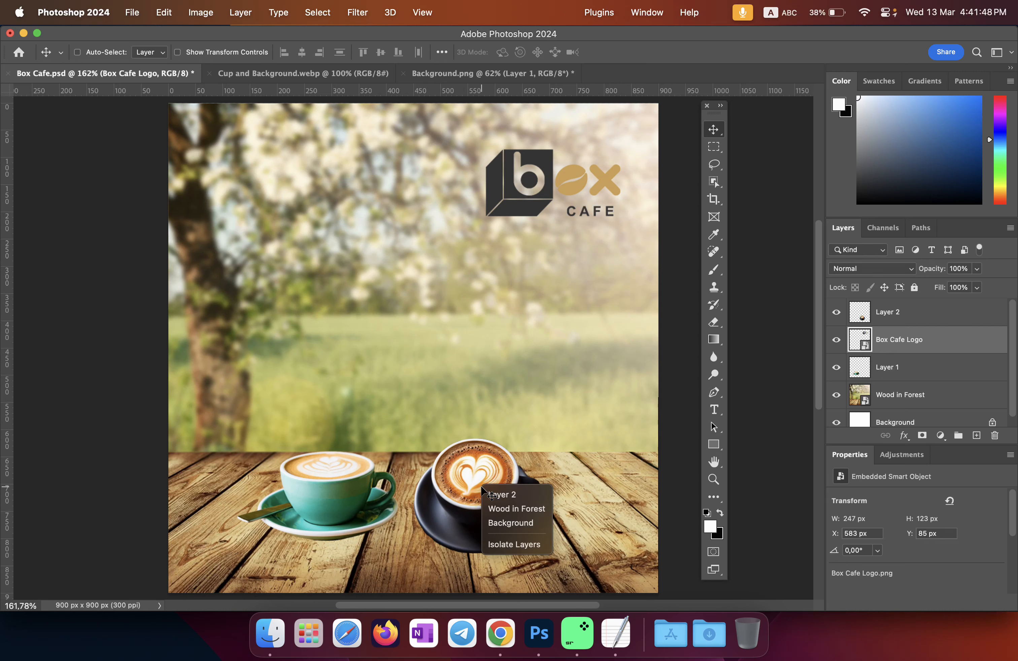
click(482, 488)
drag(483, 488, 472, 334)
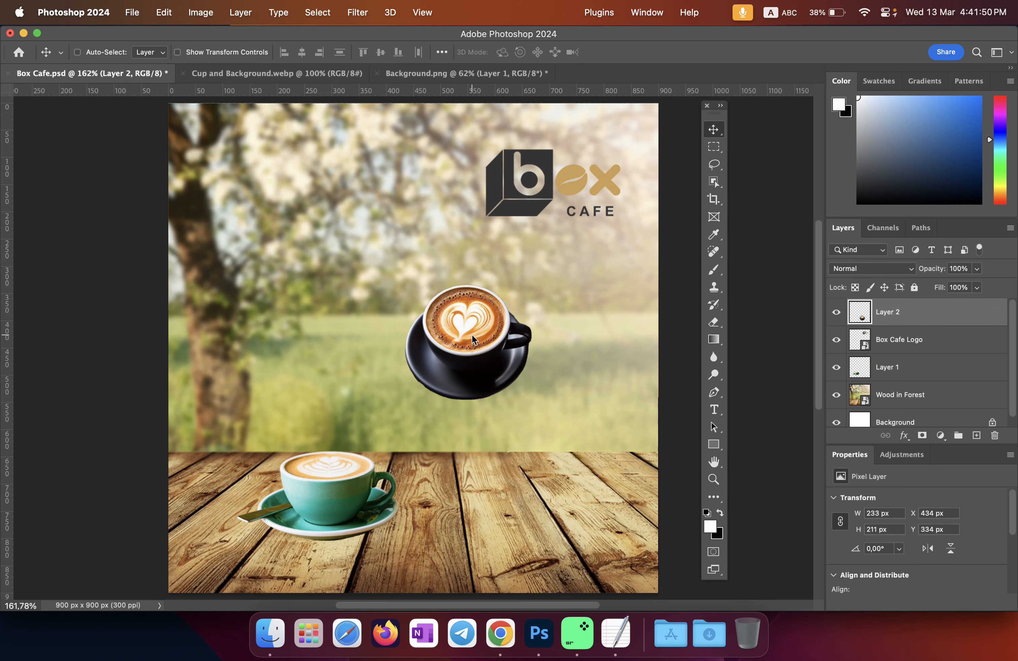
scroll(435, 423, up, 1)
scroll(435, 427, up, 10)
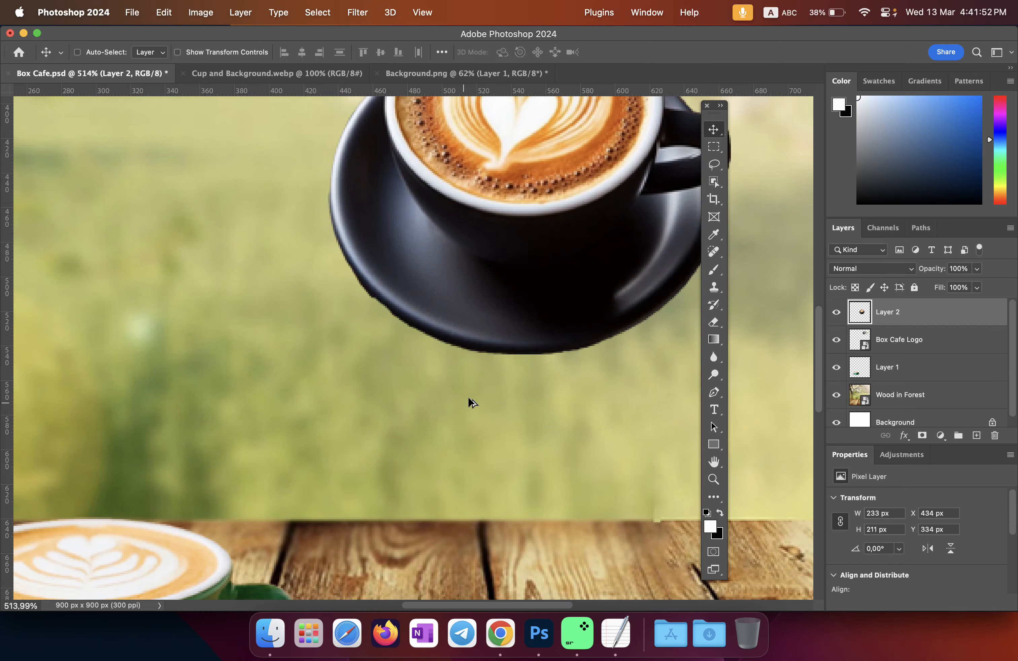
drag(455, 343, 423, 359)
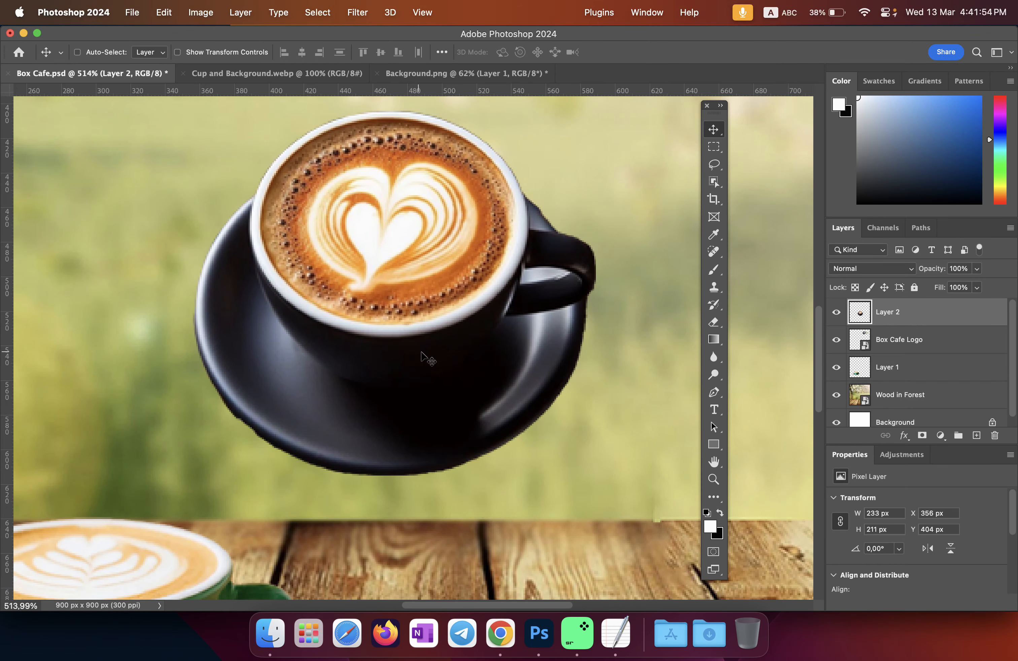
scroll(536, 338, down, 8)
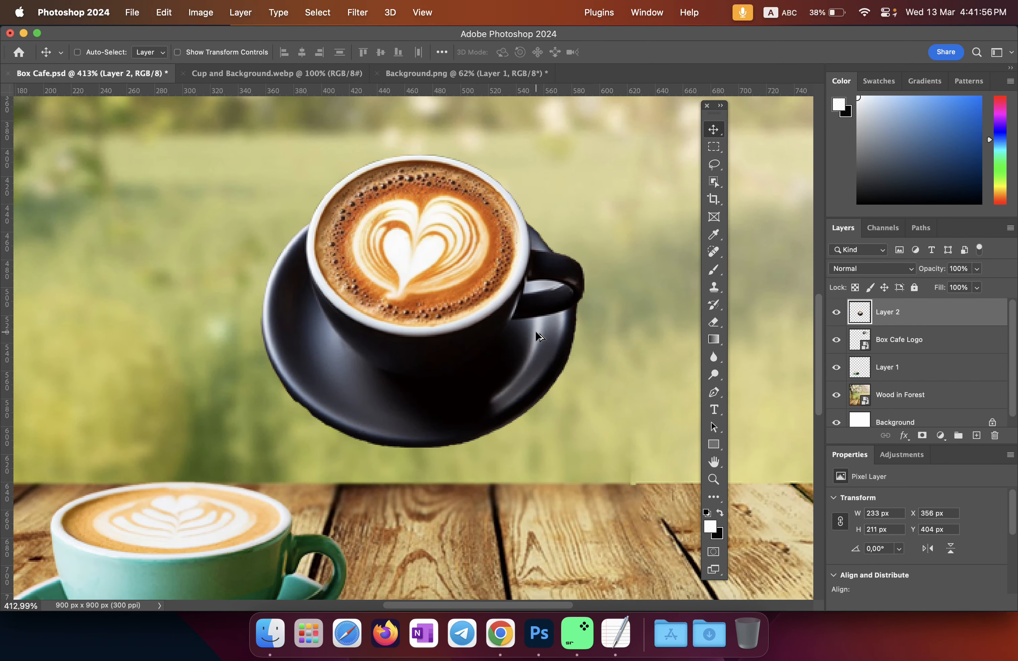
scroll(537, 338, up, 5)
scroll(536, 339, down, 2)
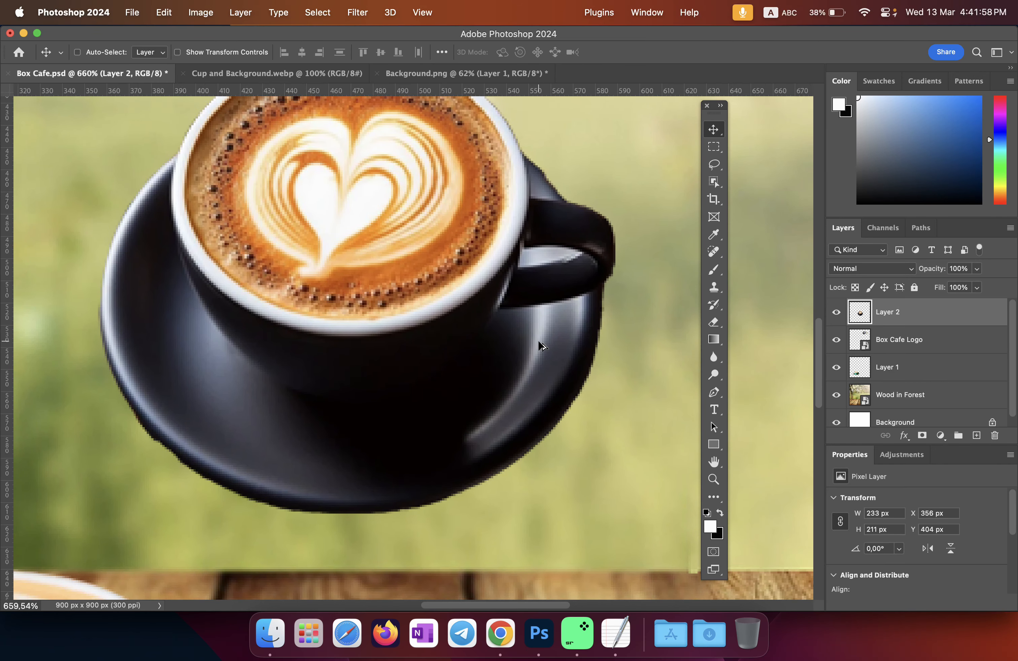
drag(234, 421, 289, 378)
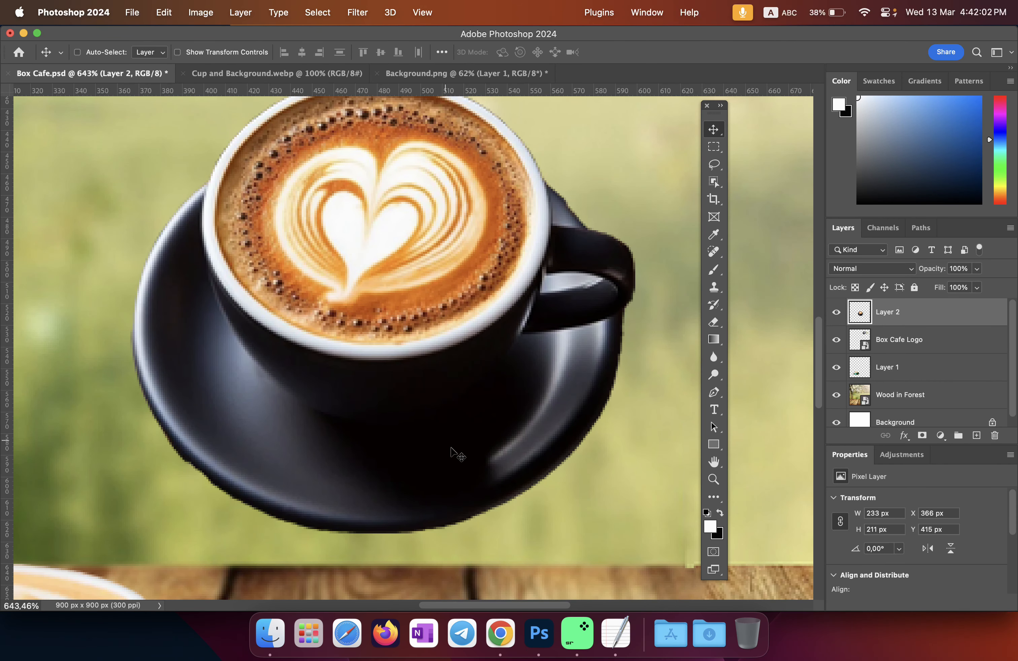
Step: Close Background.png without saving and Cup and Background.webp, then set the black cup on the table at X 450, Y 616
click(477, 73)
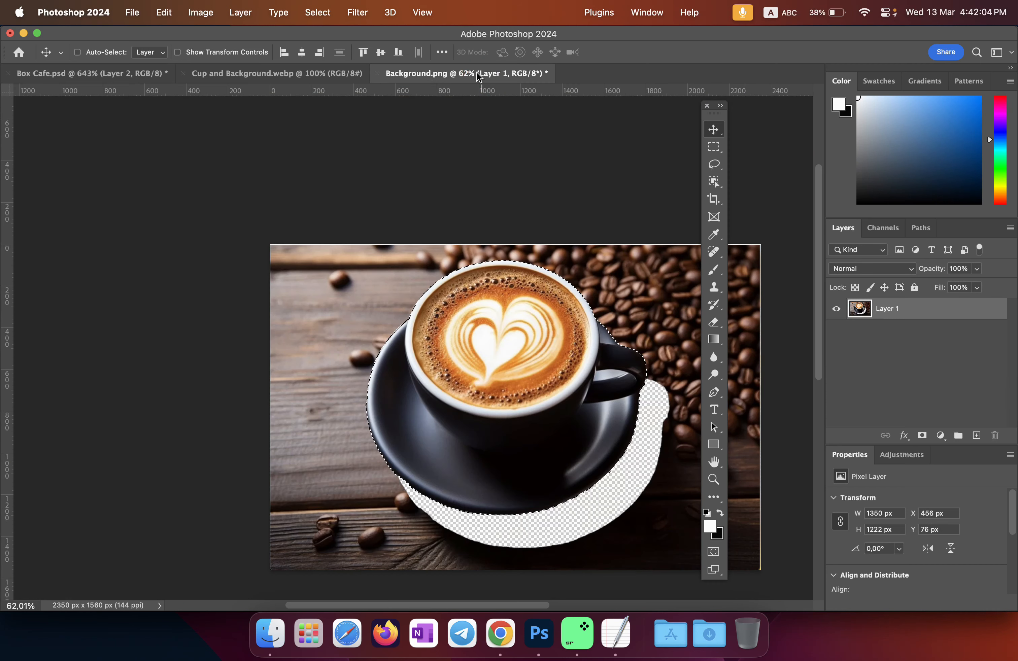
click(377, 73)
click(496, 280)
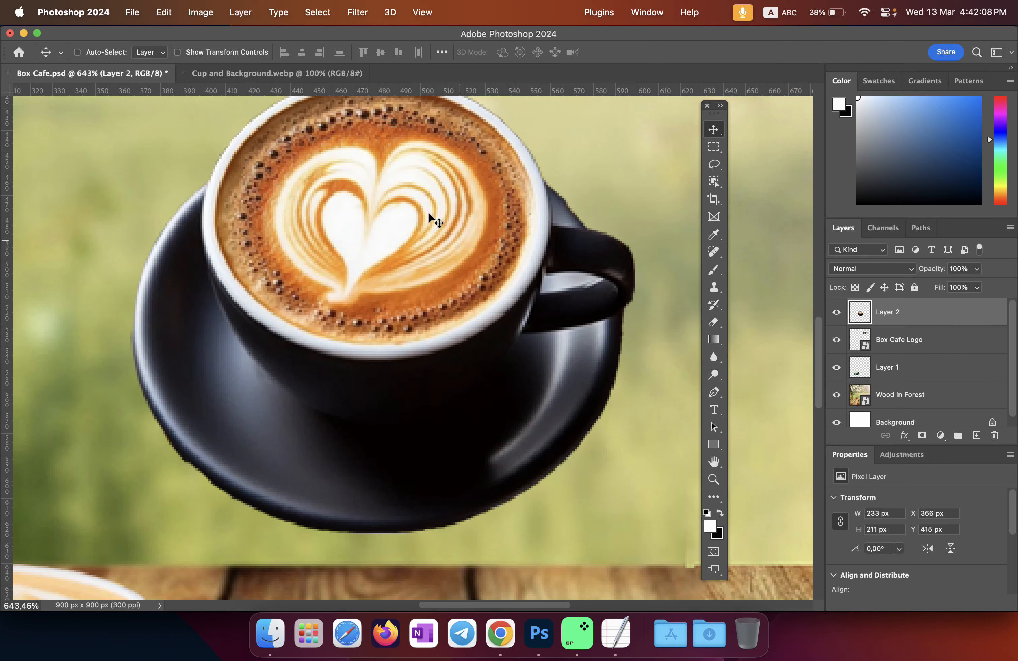
click(193, 74)
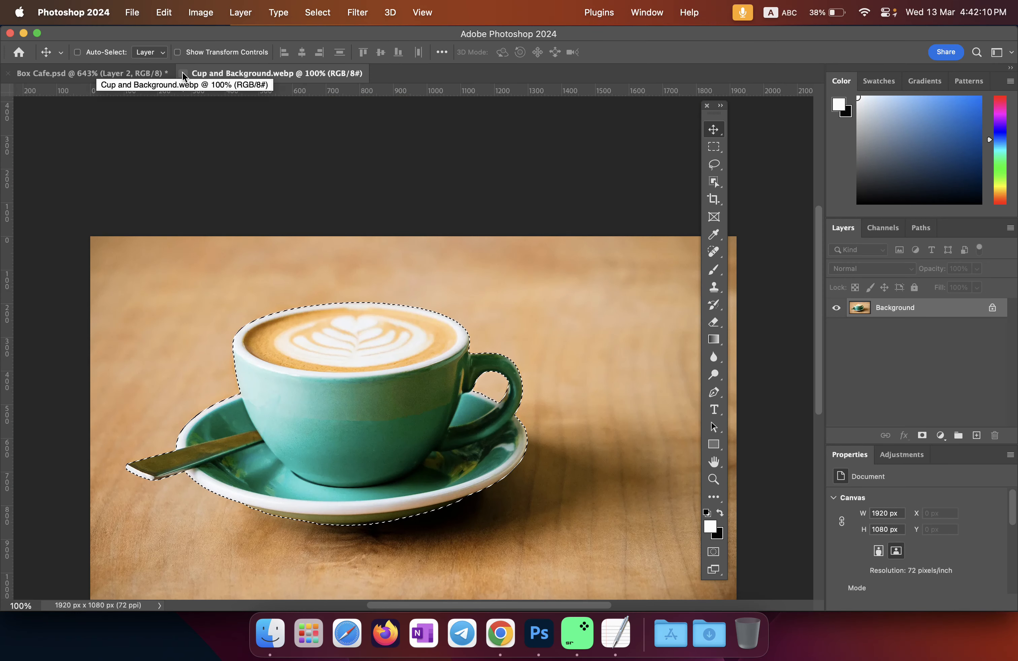
click(183, 73)
key(super+0)
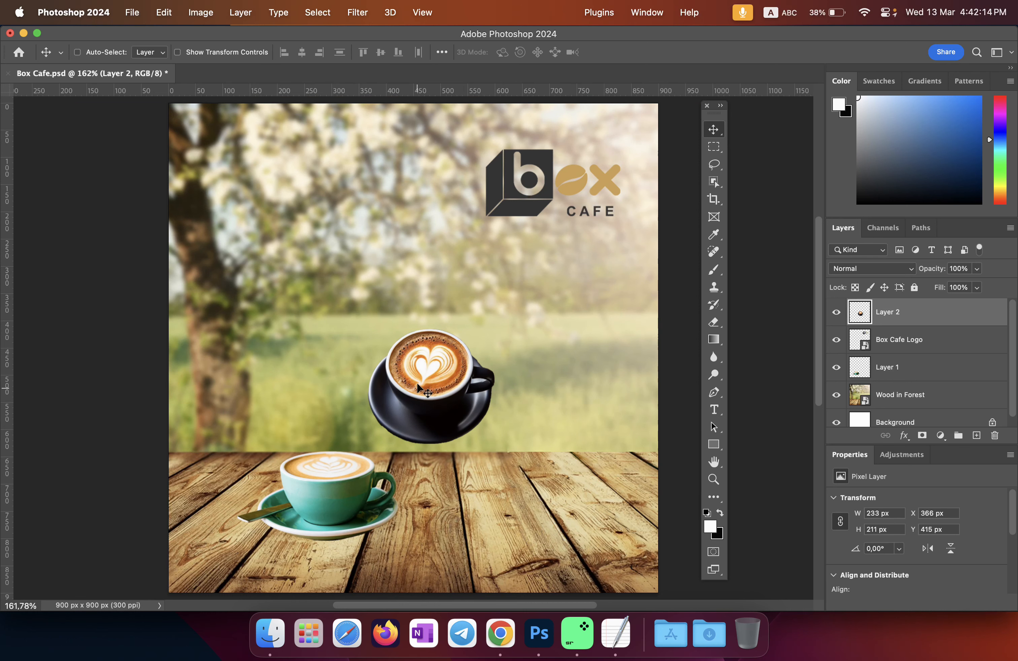
drag(399, 408, 456, 510)
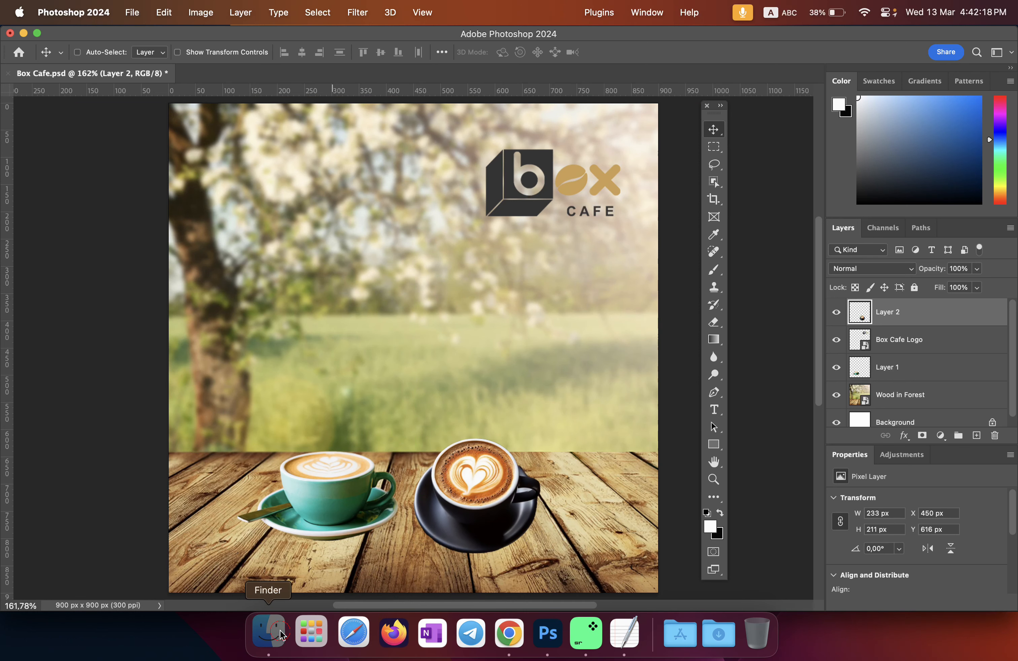
Step: Drag Background.png from the Link folder in Finder into Photoshop as its own 2350 × 1560 px document
click(270, 633)
click(828, 339)
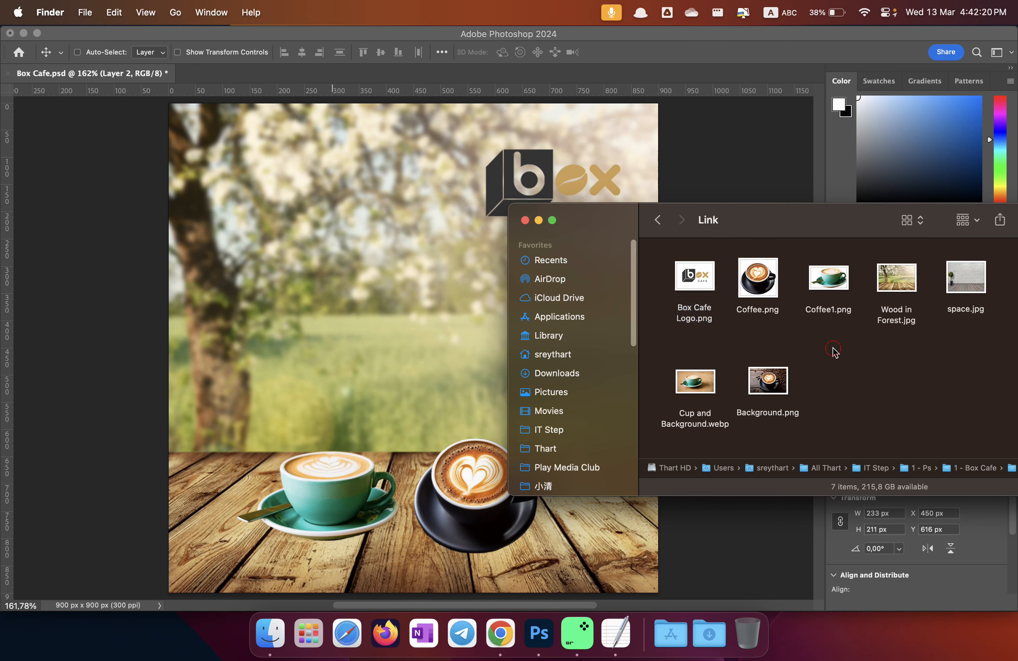
click(768, 381)
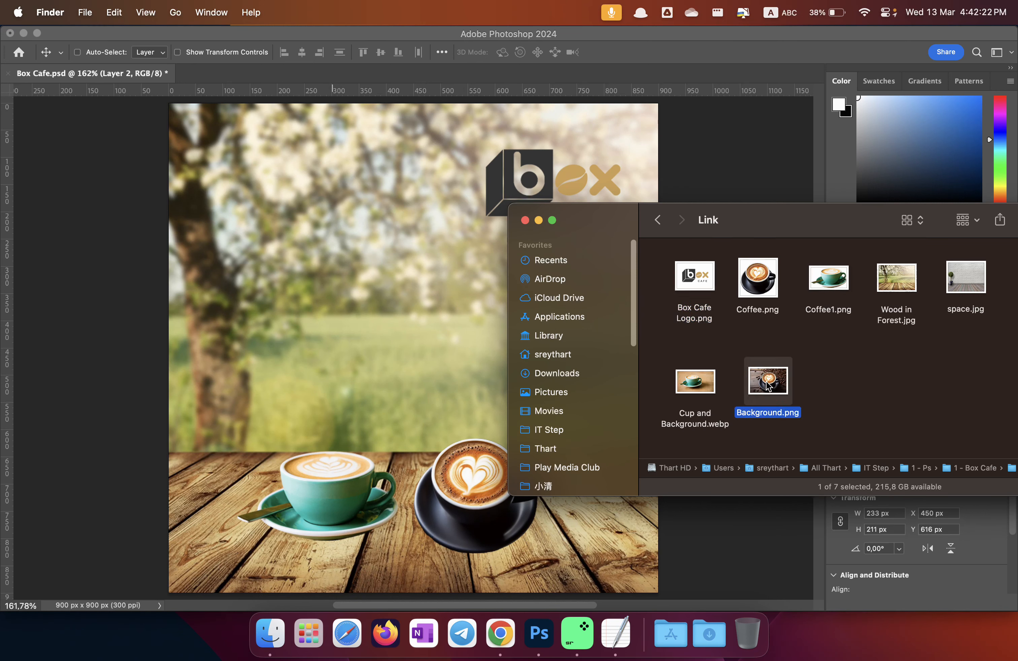
drag(765, 386, 225, 78)
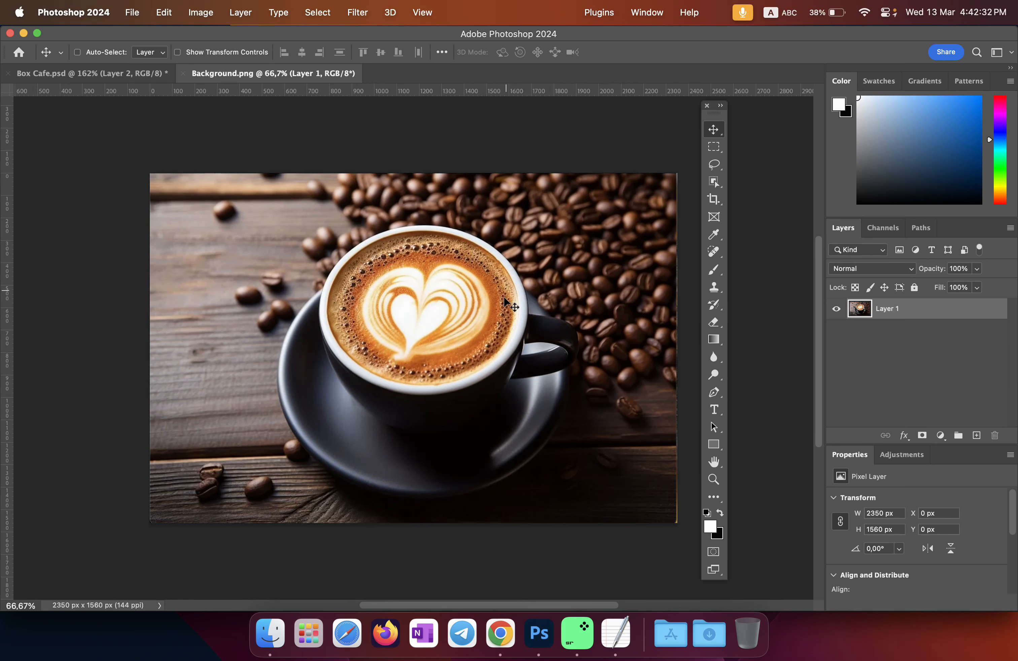
Step: Zoom to 200% on the cup and place the first Pen path anchor on its left rim
scroll(497, 329, up, 2)
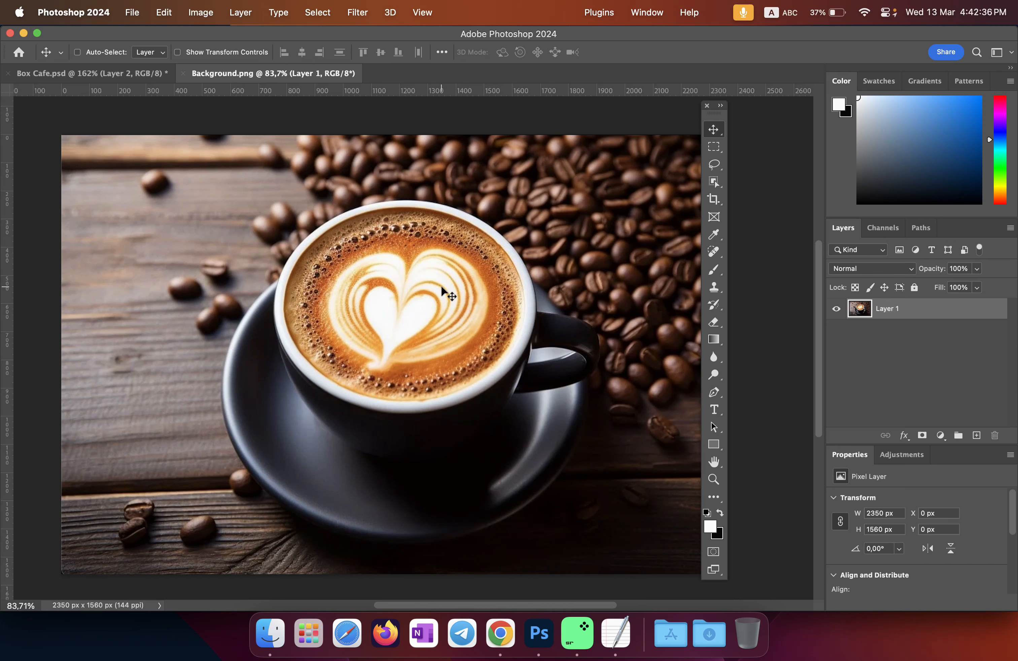
key(super+plus)
key(super+plus)
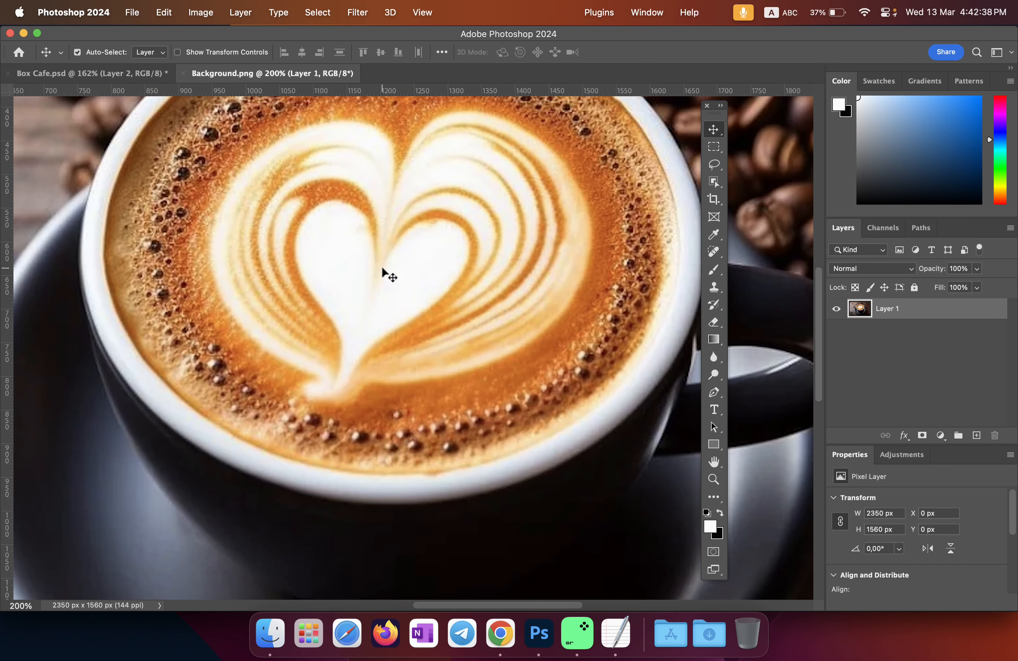
key(space)
drag(380, 248, 377, 307)
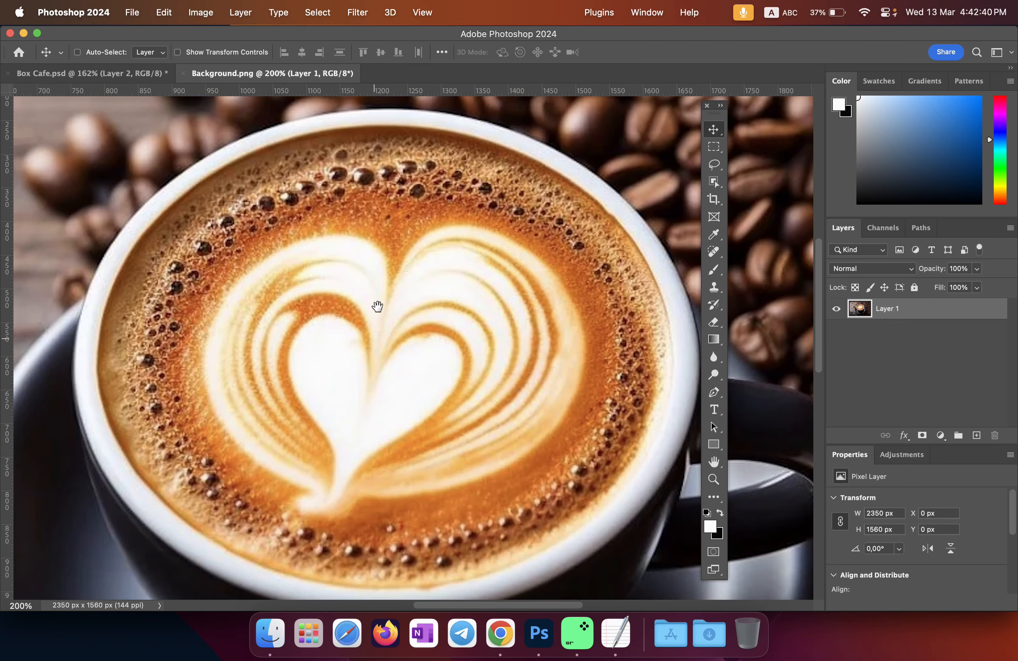
drag(316, 291, 325, 256)
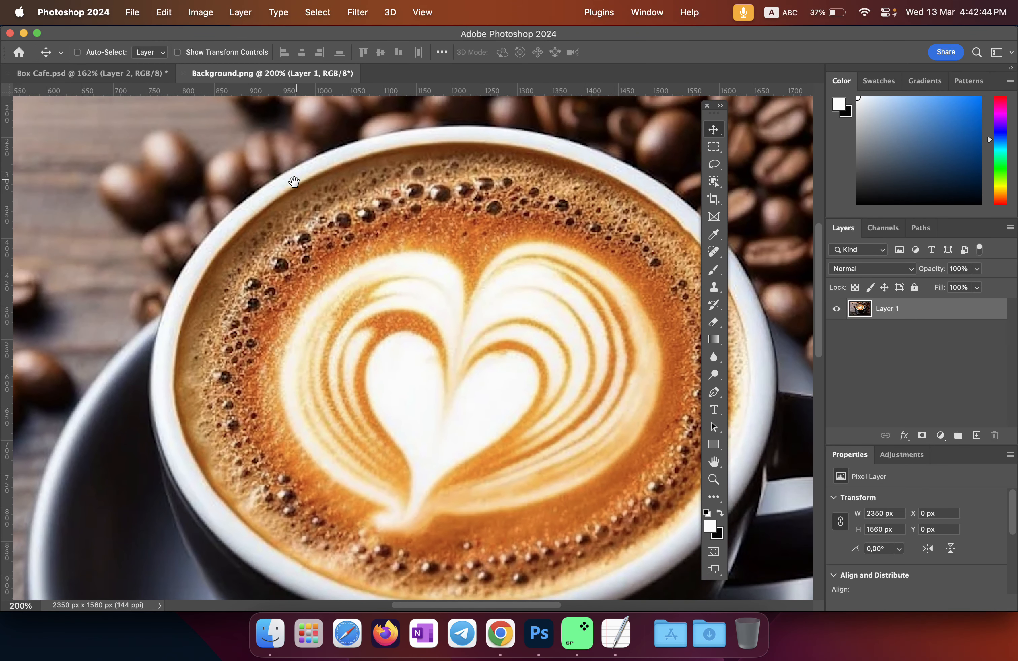
scroll(316, 202, right, 2)
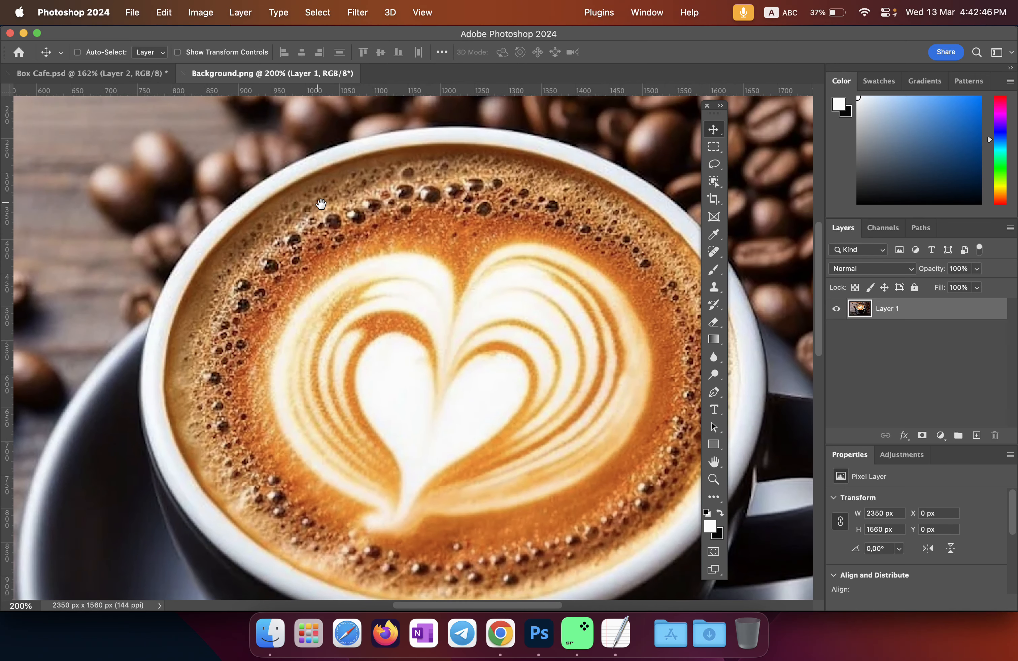
click(715, 394)
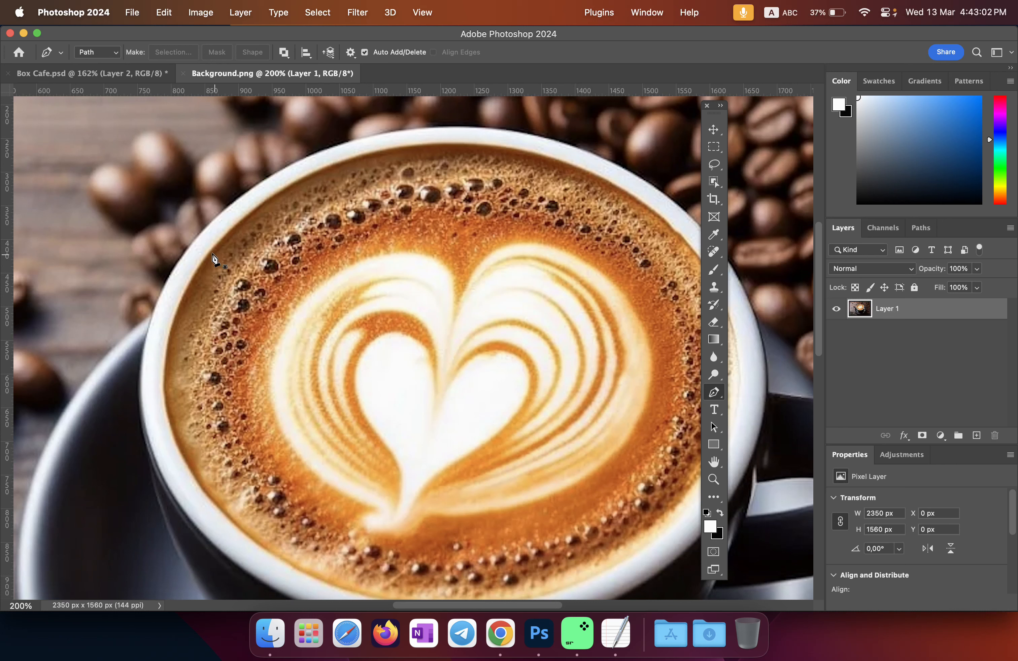
click(151, 314)
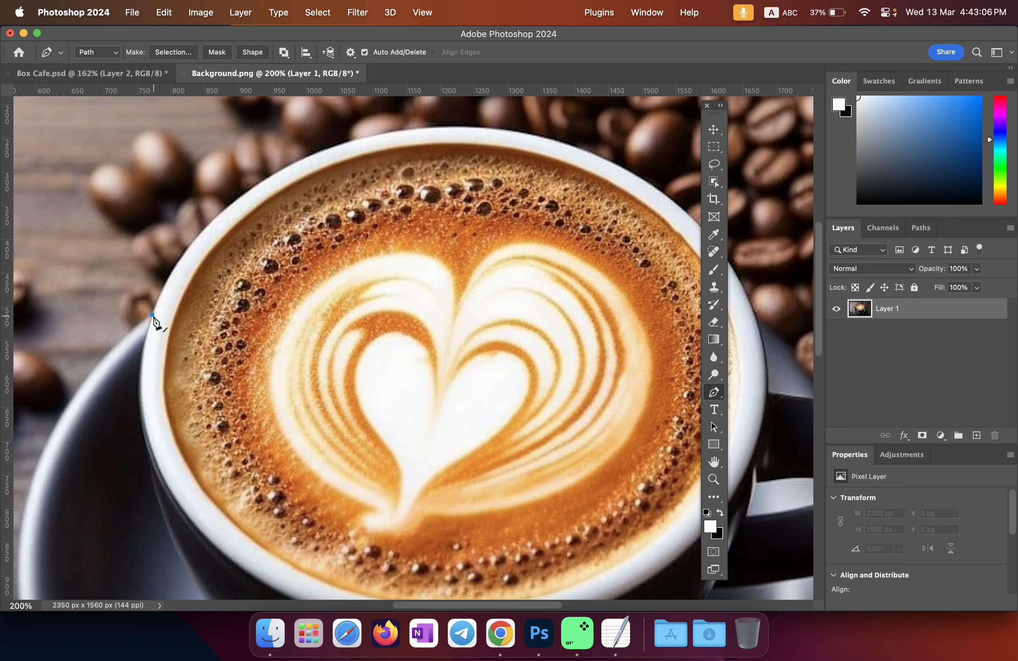
Step: Add curved anchors along the top of the cup's rim
click(332, 147)
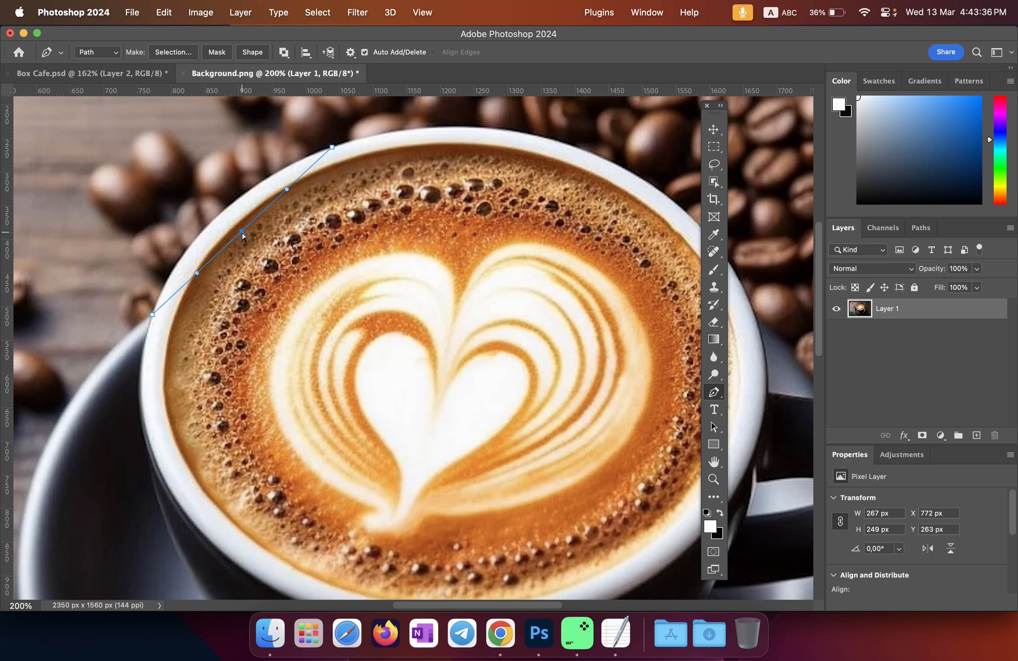
drag(242, 232, 222, 211)
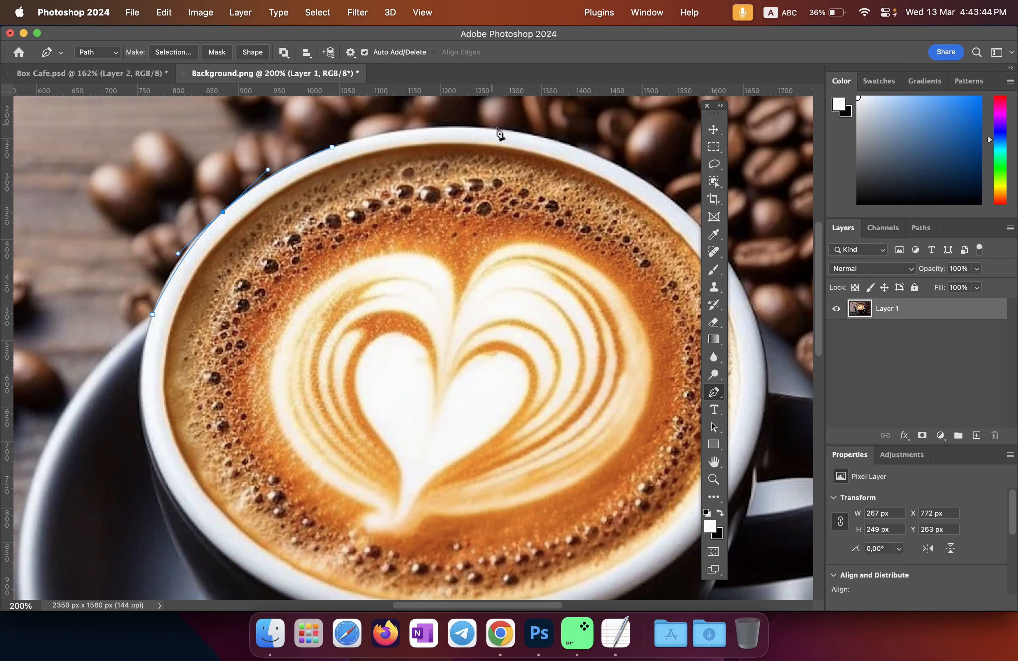
click(534, 134)
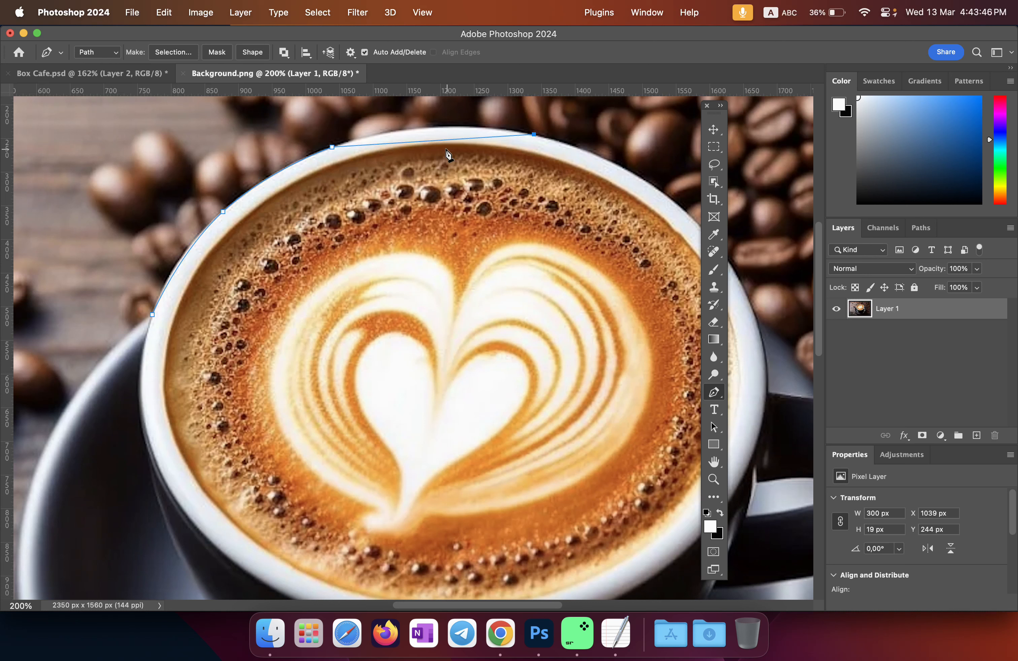
click(434, 140)
drag(434, 144, 429, 127)
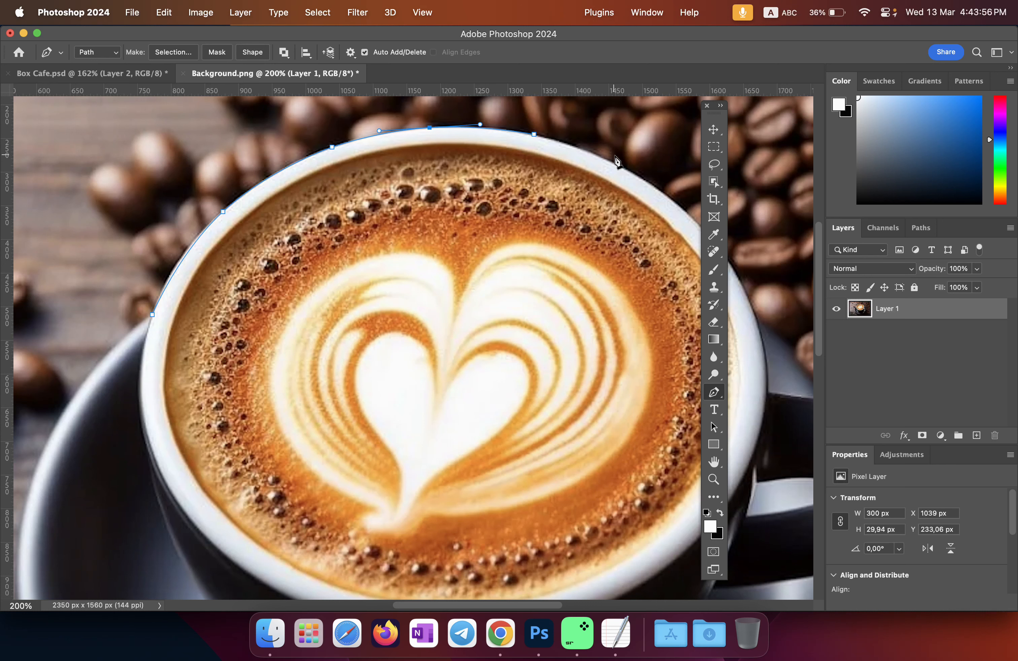
Step: Continue the path with curved segments down the cup's right side
scroll(659, 206, right, 3)
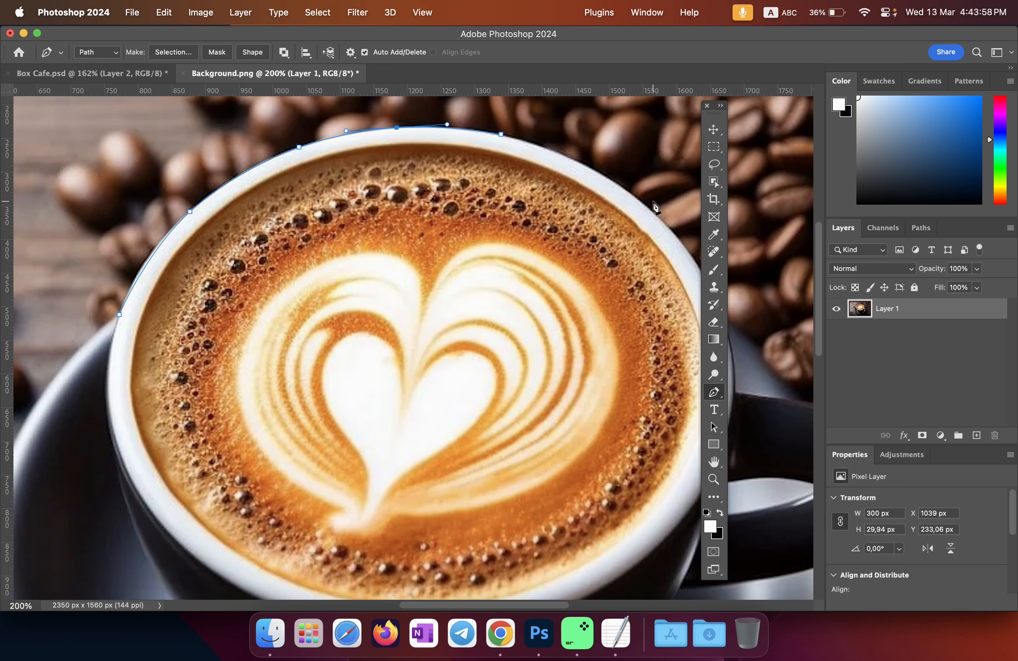
drag(599, 303, 506, 340)
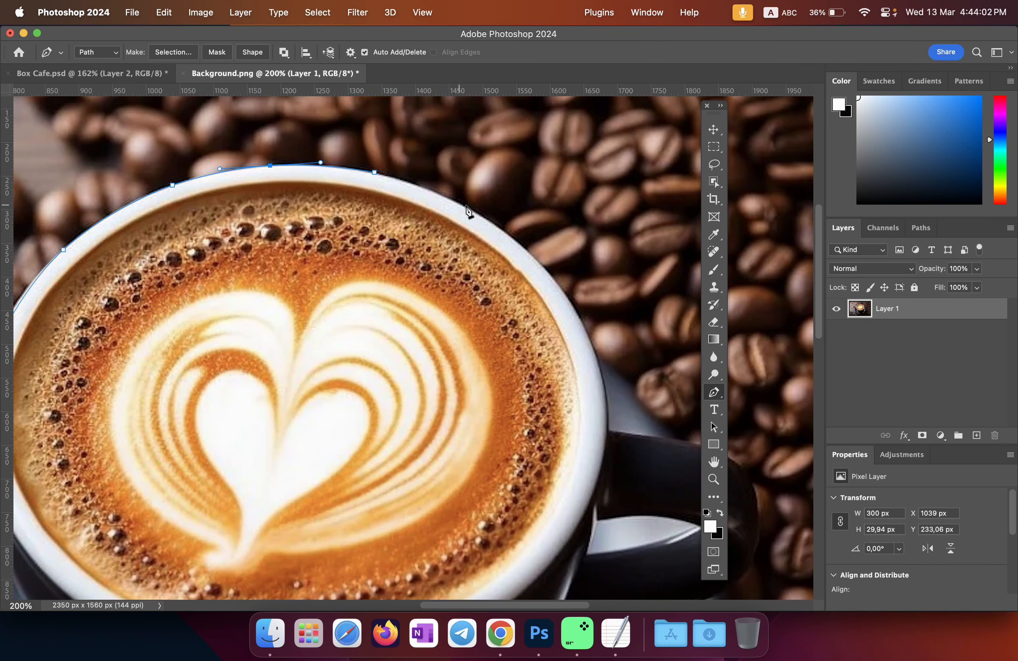
click(541, 265)
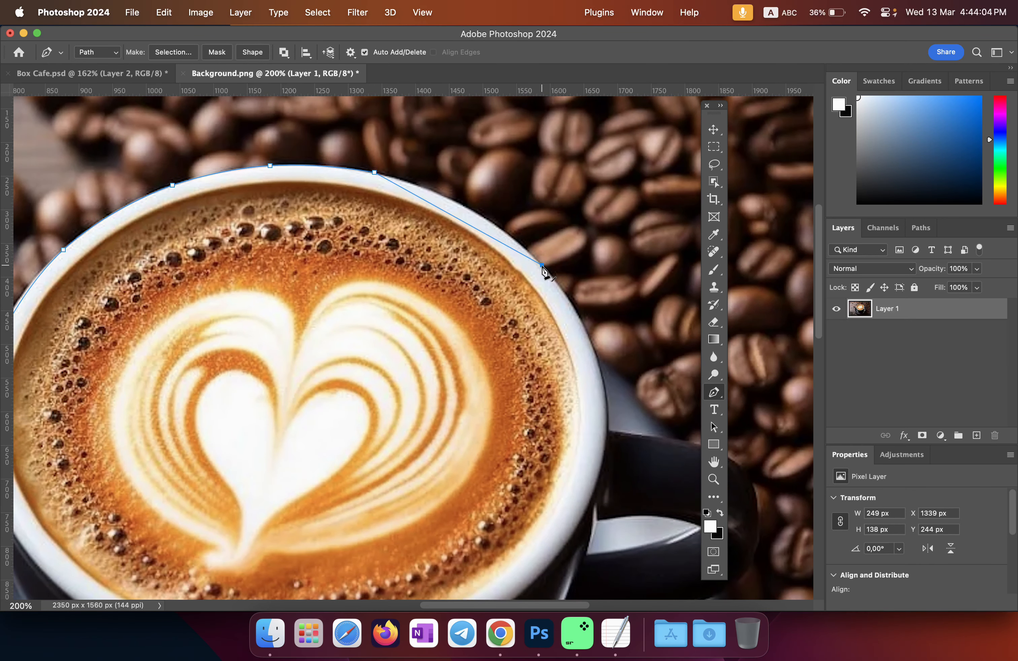
click(456, 218)
drag(456, 218, 465, 207)
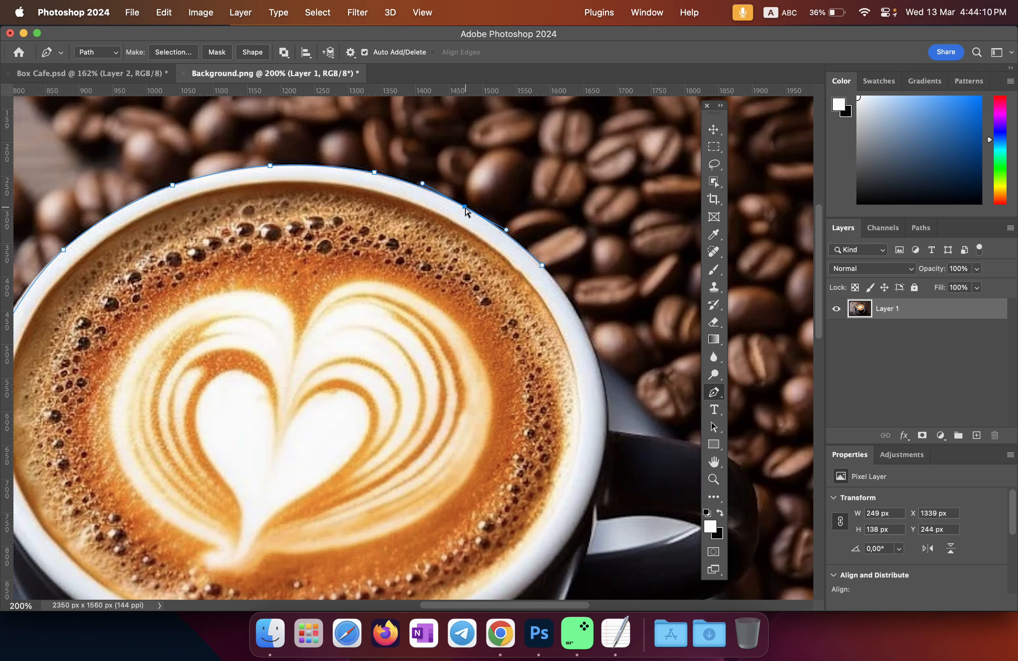
click(594, 490)
click(567, 371)
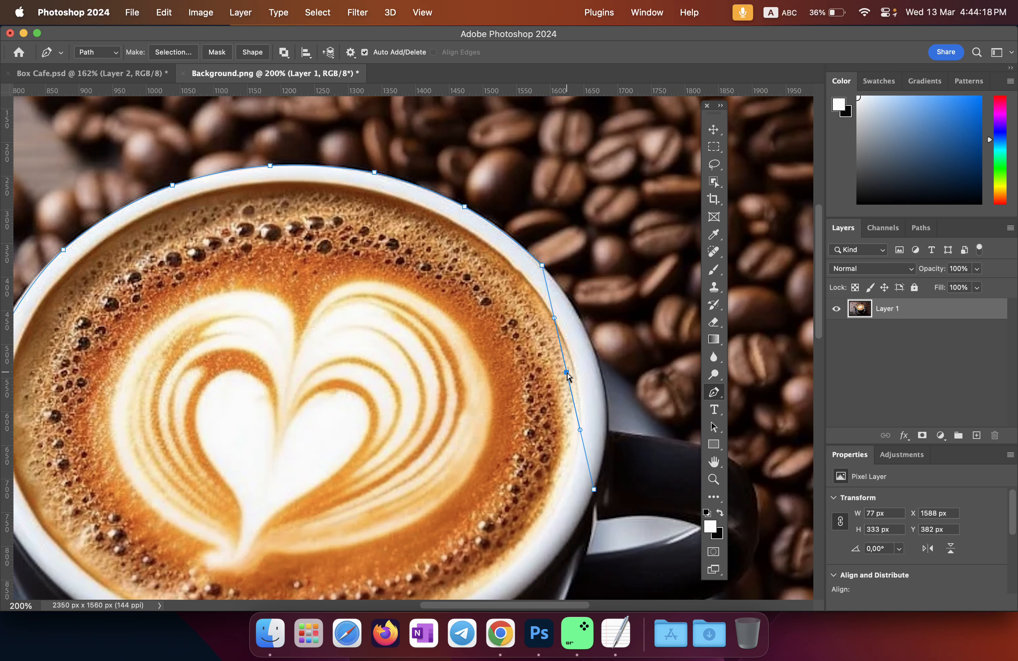
drag(567, 372, 601, 376)
scroll(601, 374, down, 3)
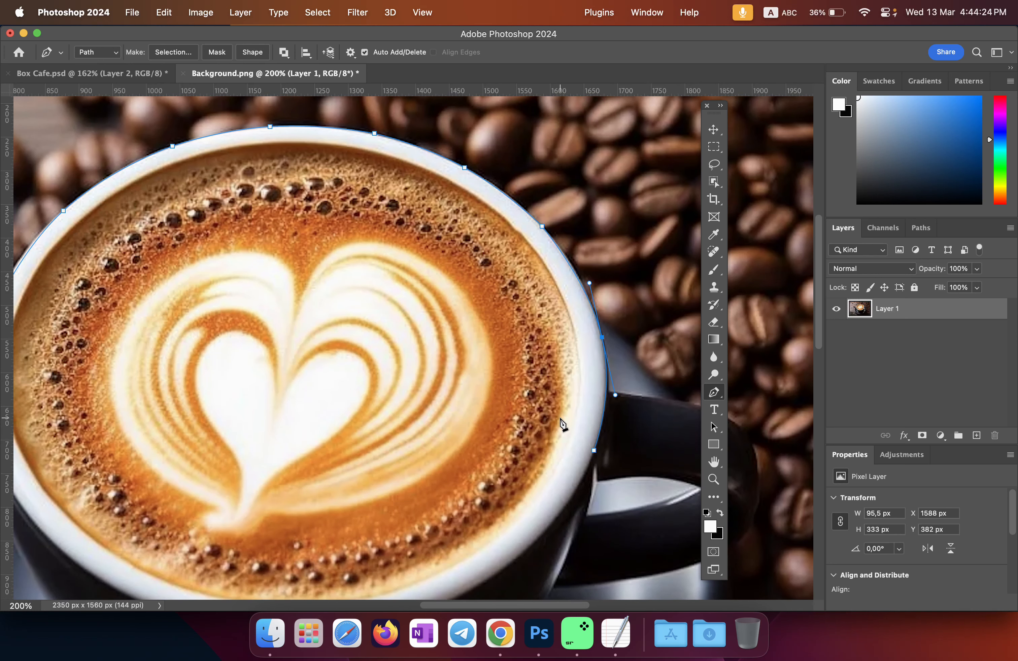
Step: Undo the misplaced rim segments and redo the rim curve, bowing it outward to fit the cup
drag(557, 429, 557, 308)
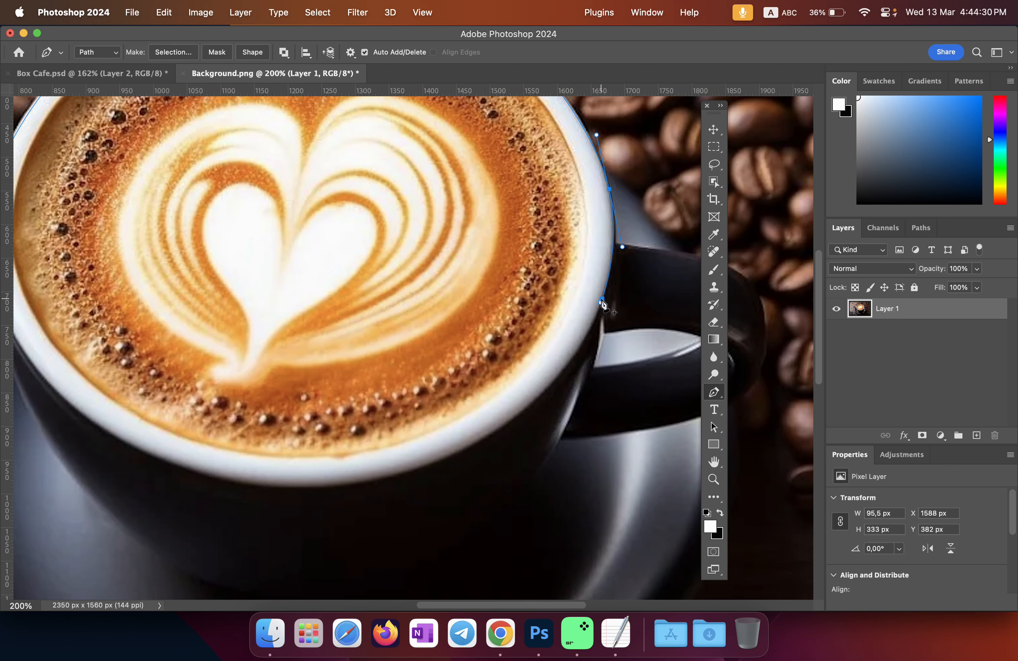
scroll(588, 321, down, 5)
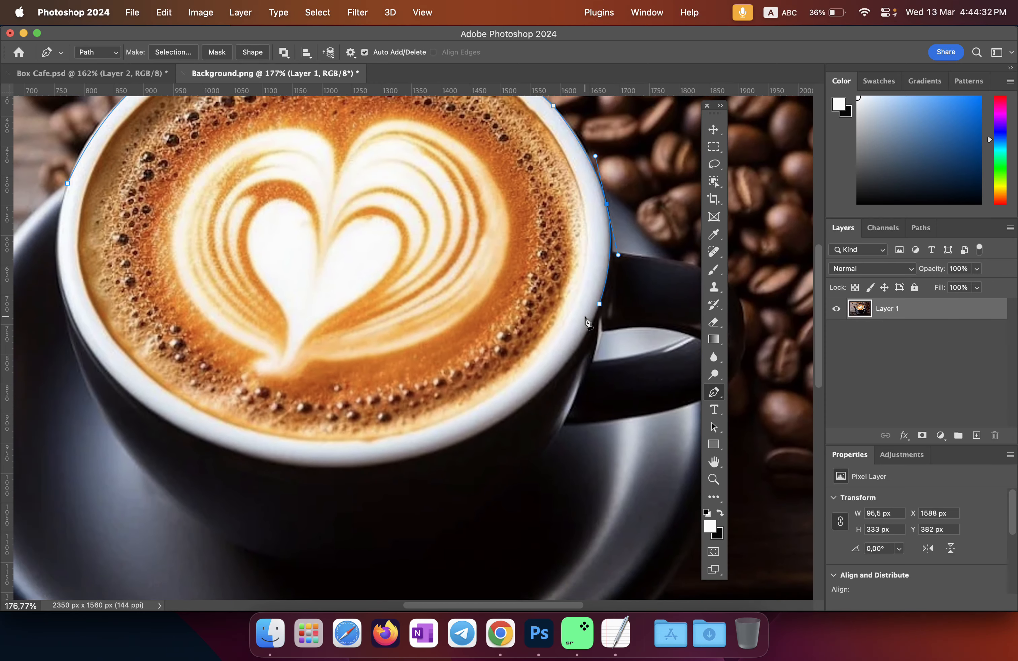
scroll(626, 301, right, 6)
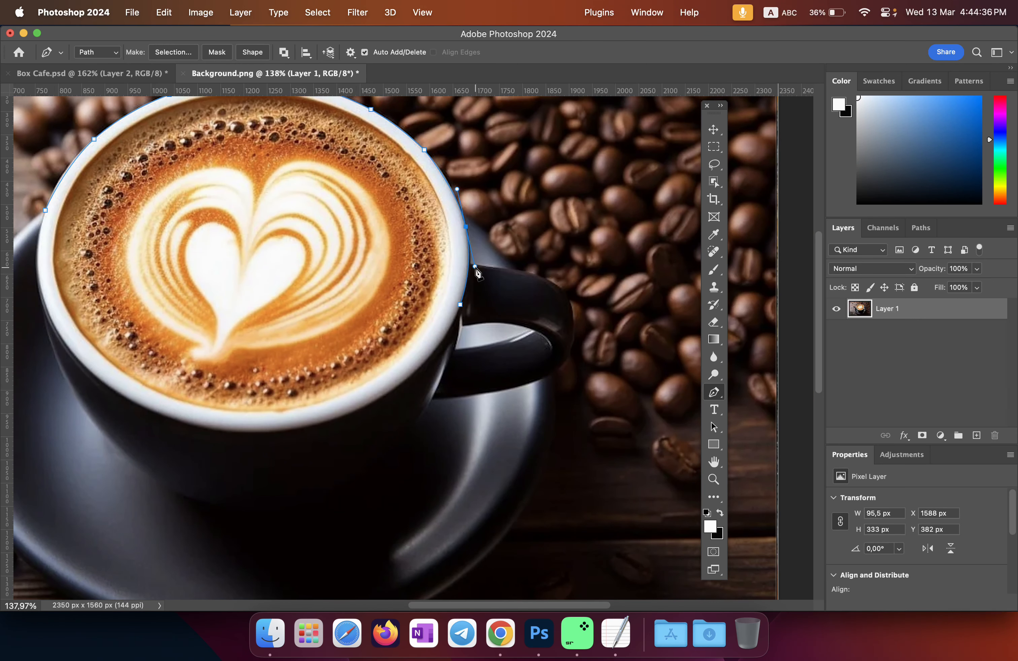
key(super+z)
key(super+z)
click(470, 265)
key(super+z)
click(462, 211)
click(442, 180)
scroll(444, 183, up, 3)
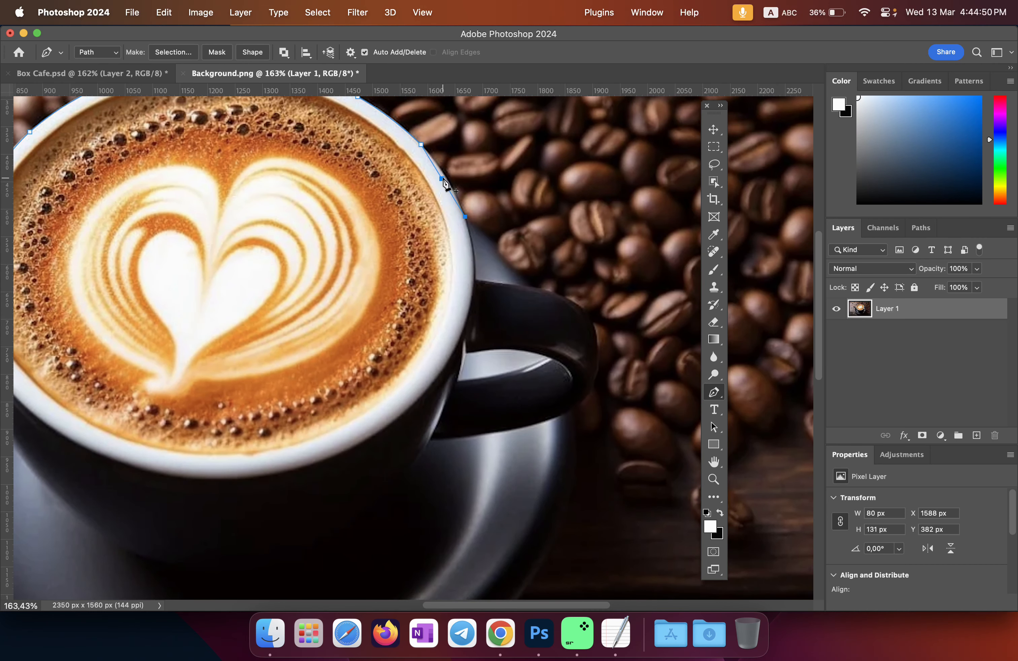
scroll(444, 184, up, 2)
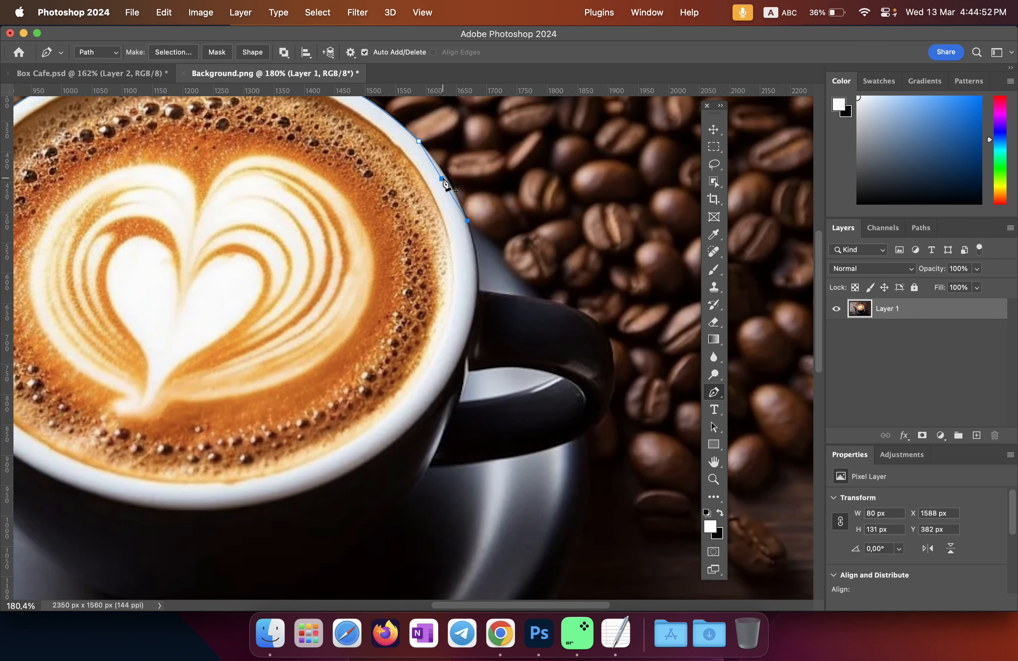
super+click(442, 179)
drag(442, 182, 447, 179)
Step: Add curved anchors from the cup to the handle's outer top, undoing misplaced points
click(537, 298)
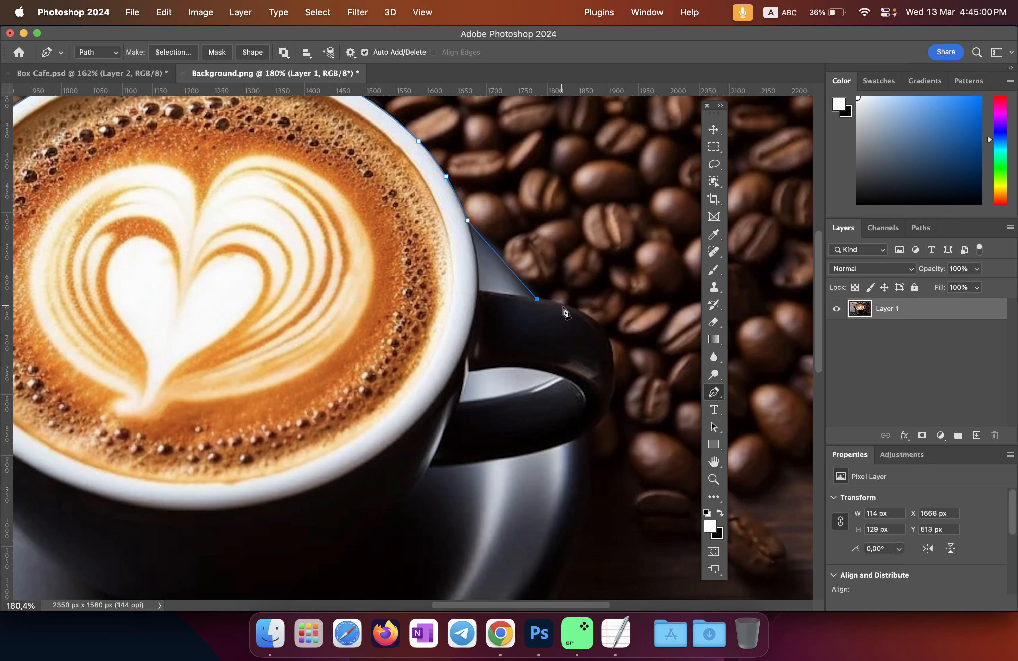
click(615, 367)
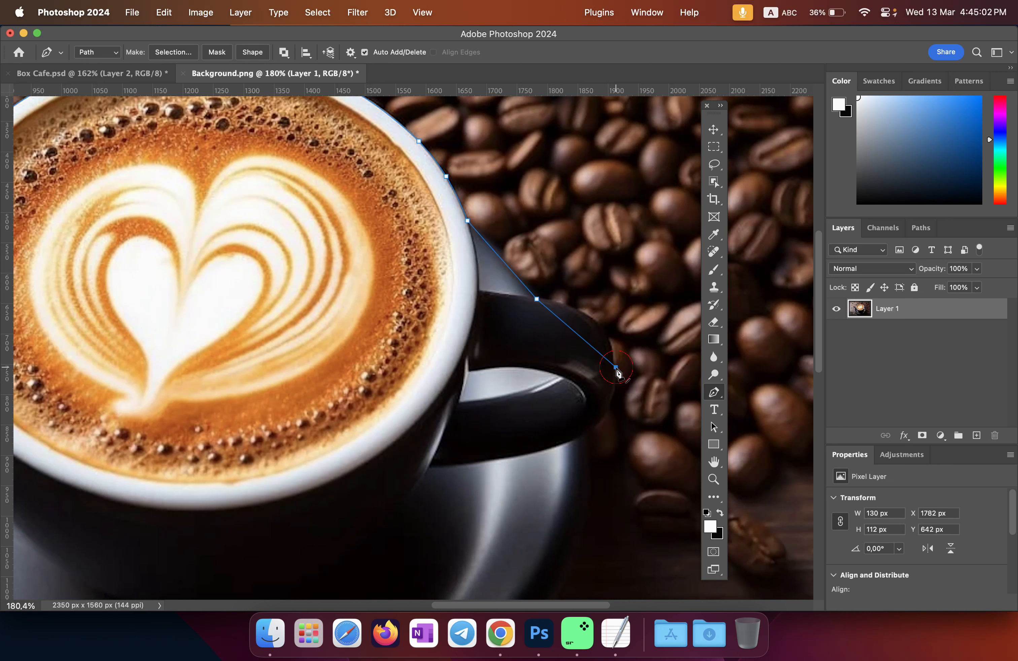
click(580, 338)
drag(580, 337, 597, 324)
scroll(618, 409, down, 3)
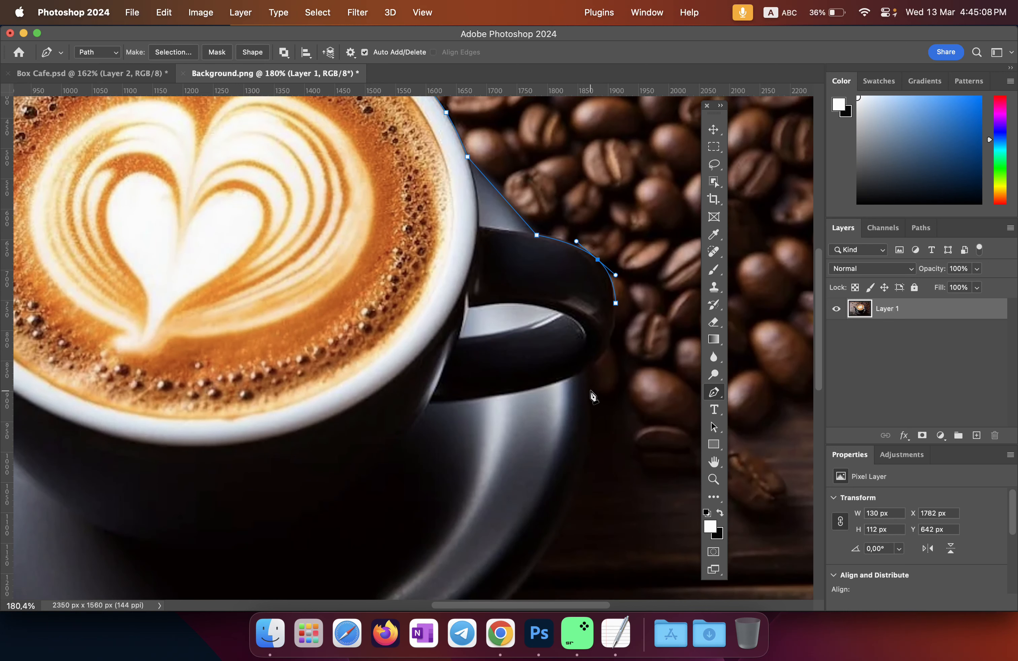
click(578, 379)
click(597, 340)
drag(598, 340, 607, 346)
scroll(588, 391, down, 5)
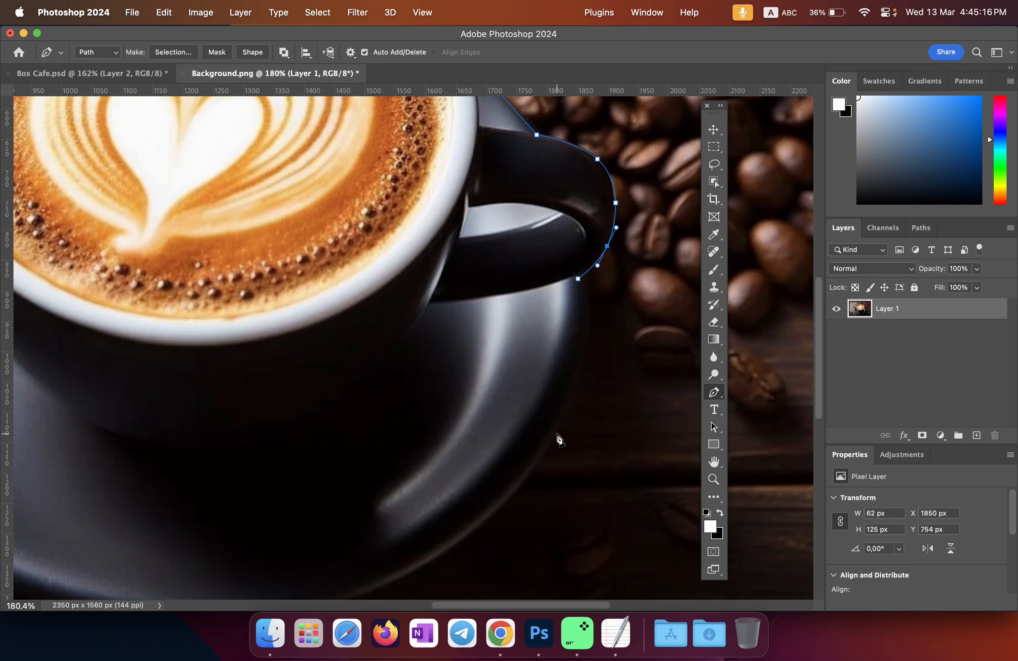
key(super+z)
key(super+z)
key(super+z)
Step: Curve the path down the handle's outer edge and the saucer's right edge
click(596, 265)
click(606, 235)
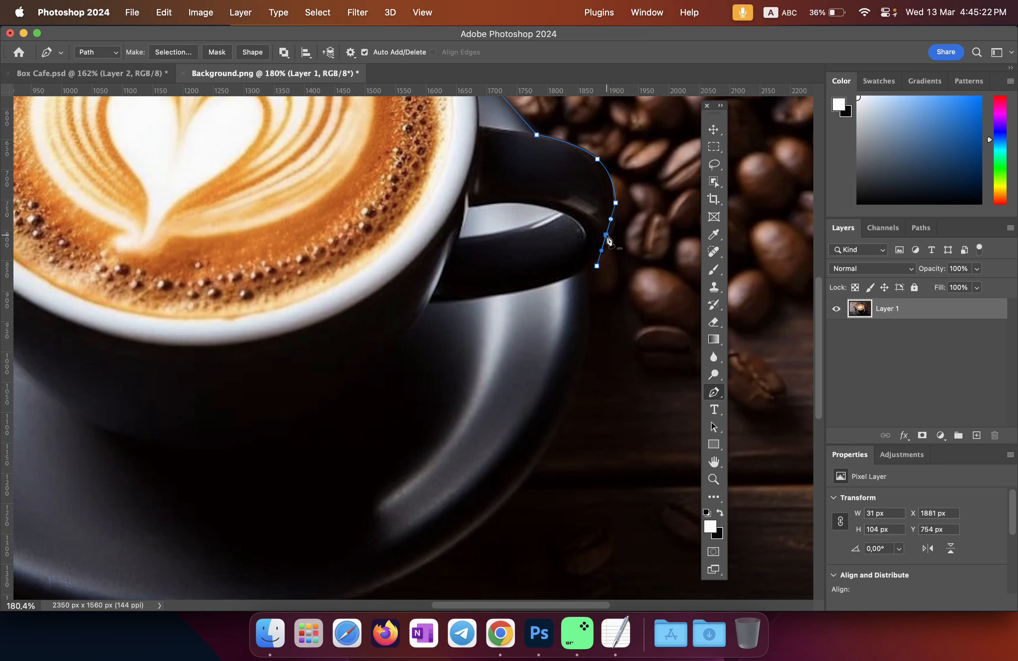
drag(606, 236, 612, 238)
click(532, 472)
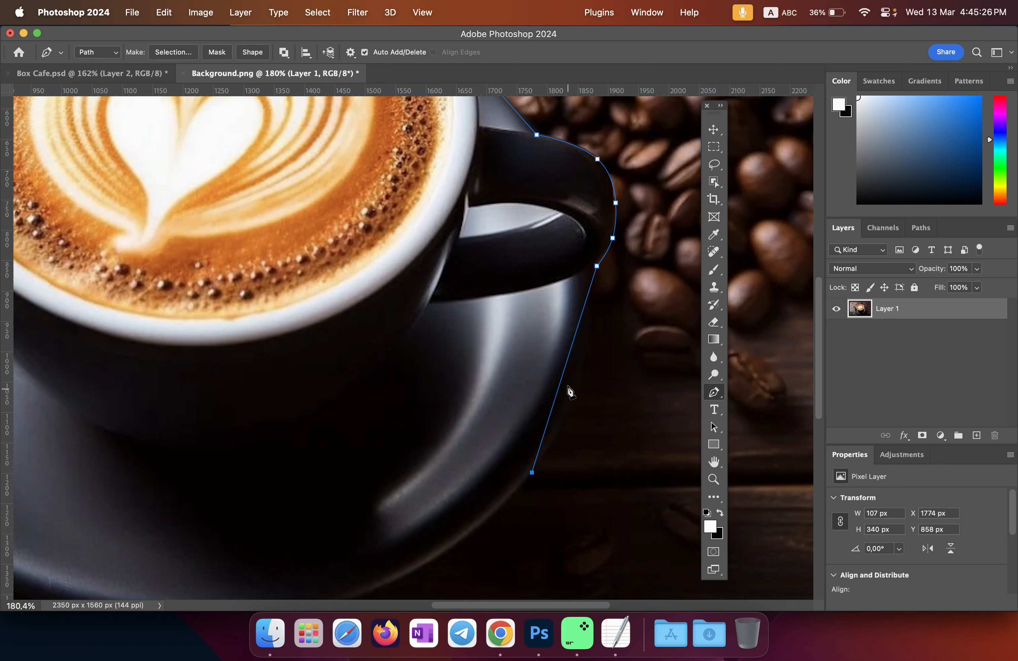
click(564, 364)
drag(565, 364, 581, 372)
Step: Curve the path along the saucer's bottom edge
scroll(579, 375, down, 5)
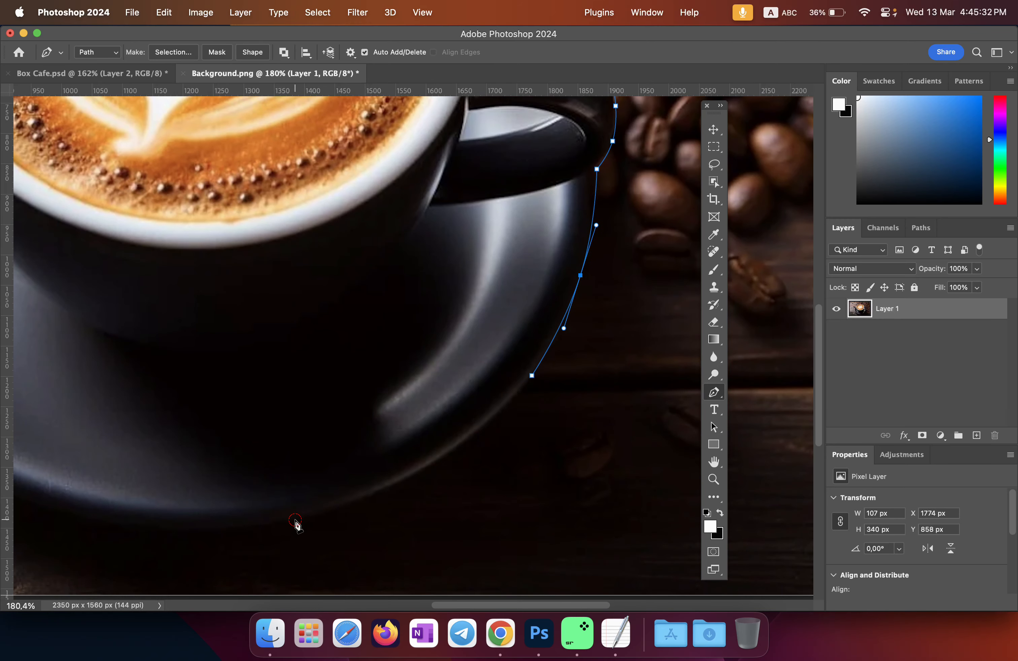
click(295, 519)
click(415, 446)
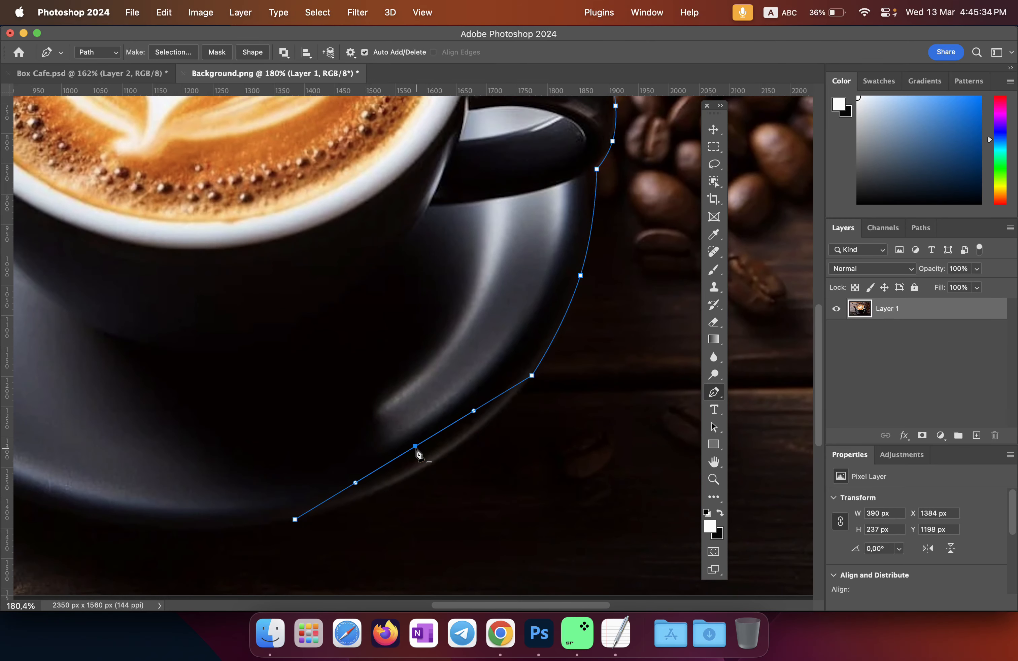
drag(415, 447, 427, 470)
scroll(393, 471, left, 10)
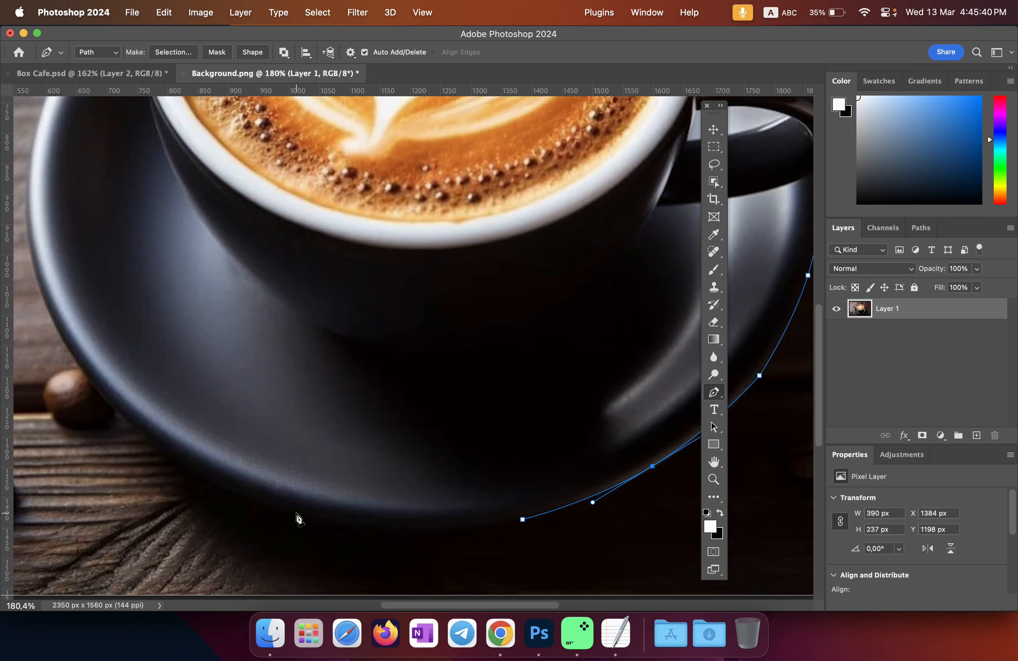
click(242, 494)
click(371, 506)
drag(373, 509, 372, 530)
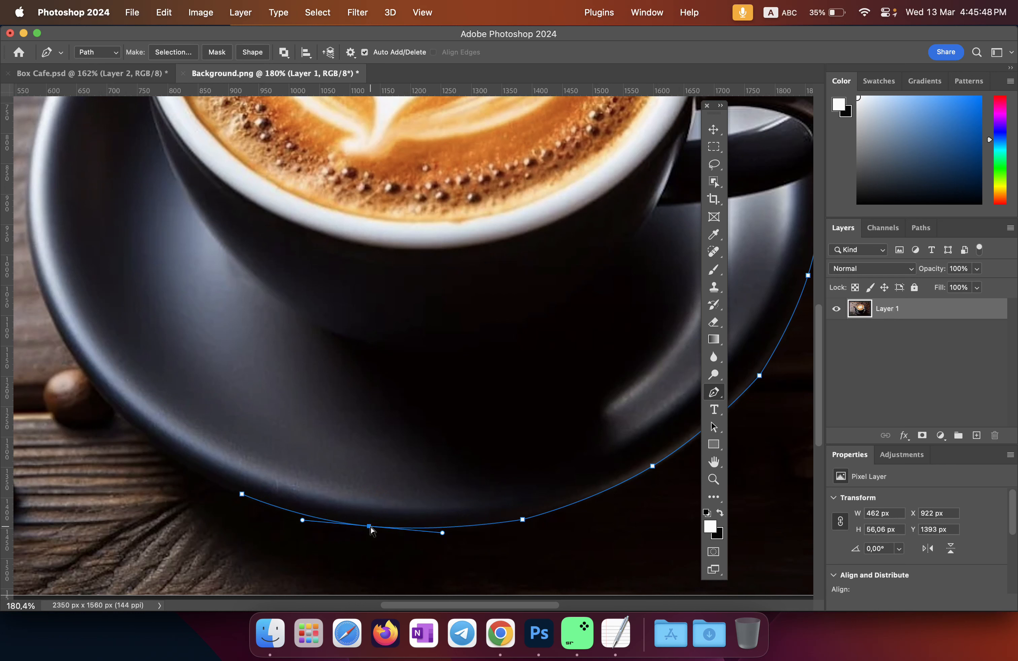
Step: Extend the path up the saucer's left side with curved segments
click(73, 362)
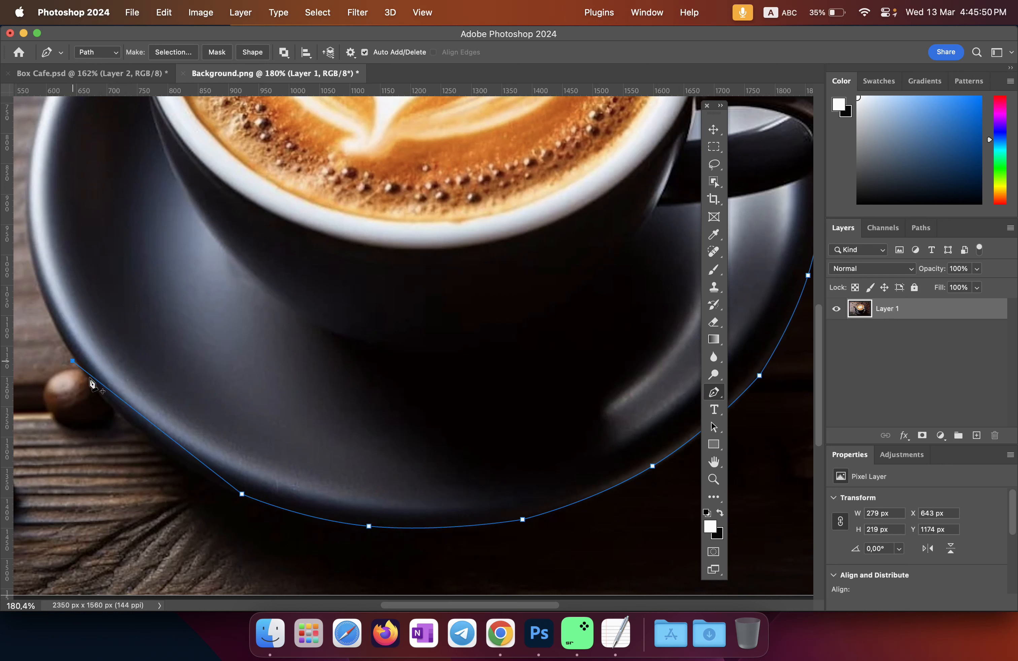
click(162, 431)
drag(162, 432, 154, 439)
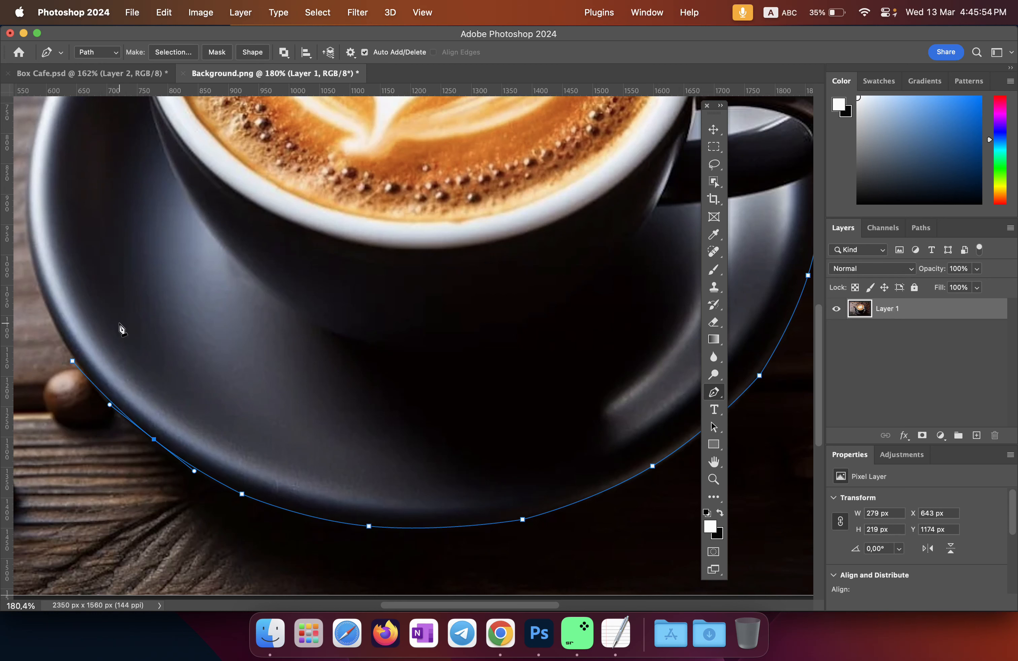
drag(100, 282, 350, 413)
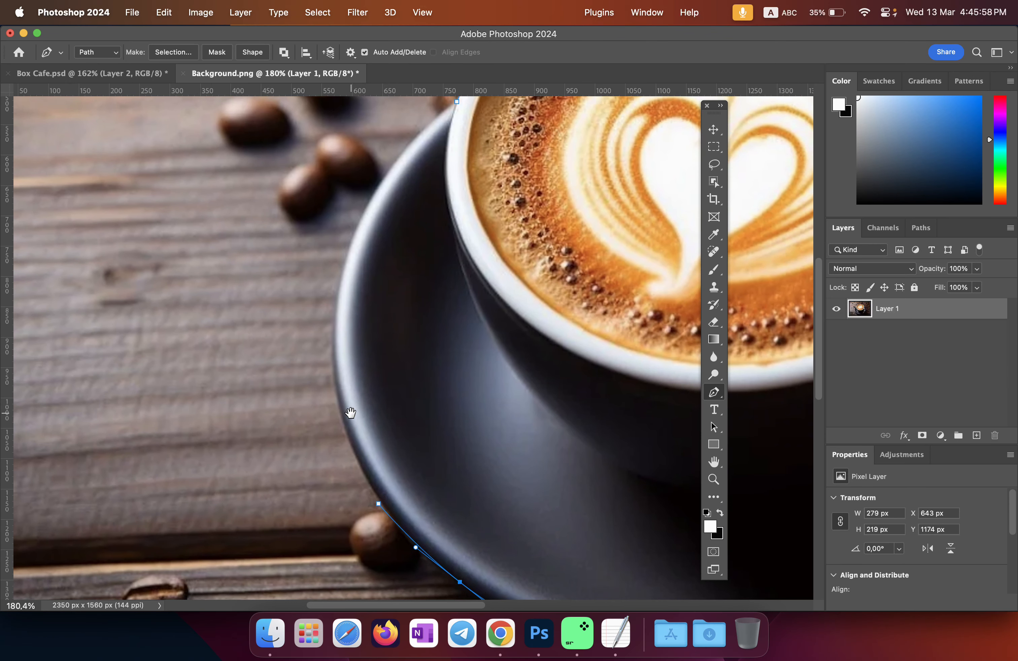
click(343, 268)
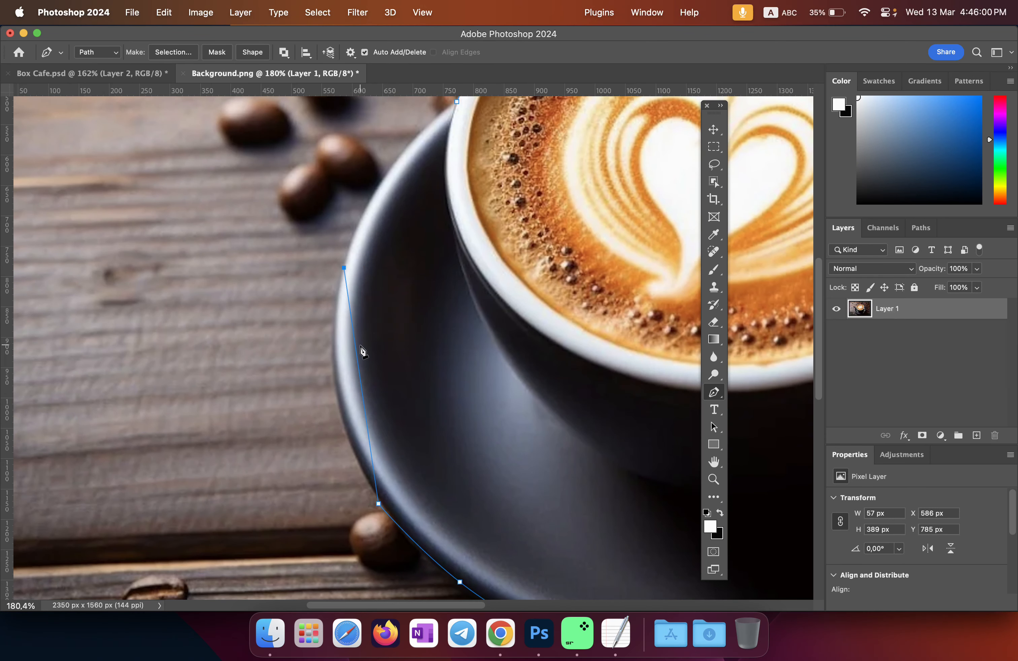
click(359, 371)
drag(357, 370, 338, 378)
scroll(409, 285, up, 3)
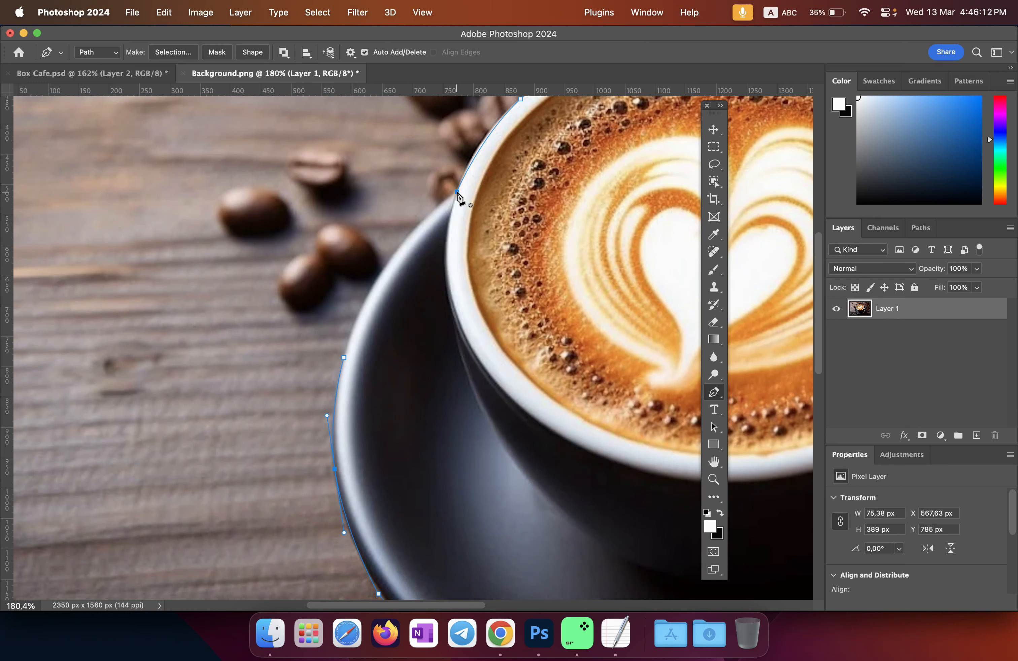
scroll(493, 210, up, 1)
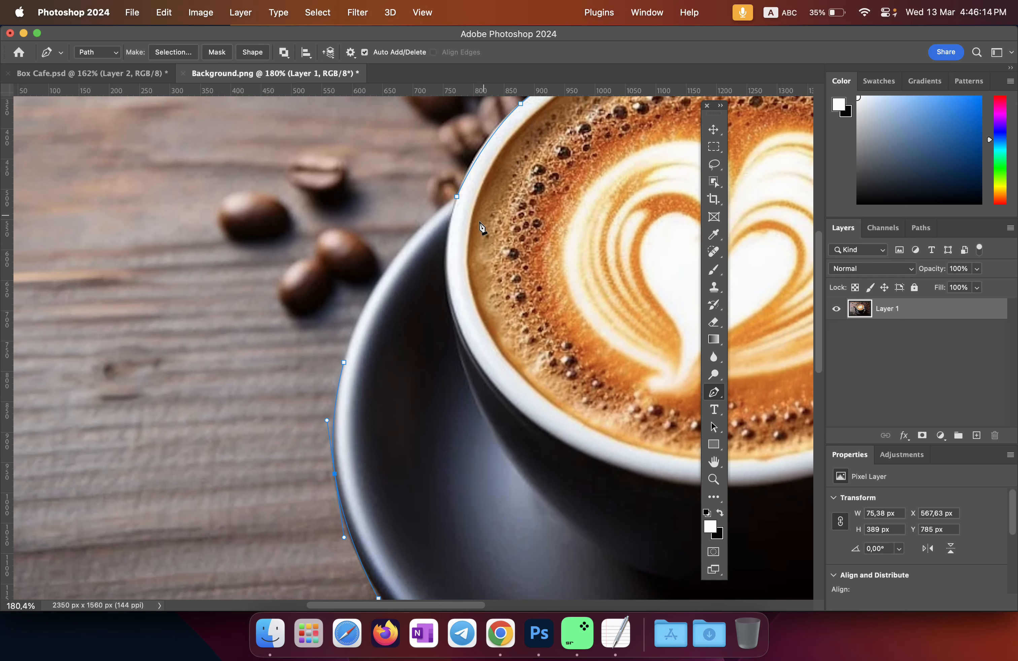
scroll(473, 233, down, 5)
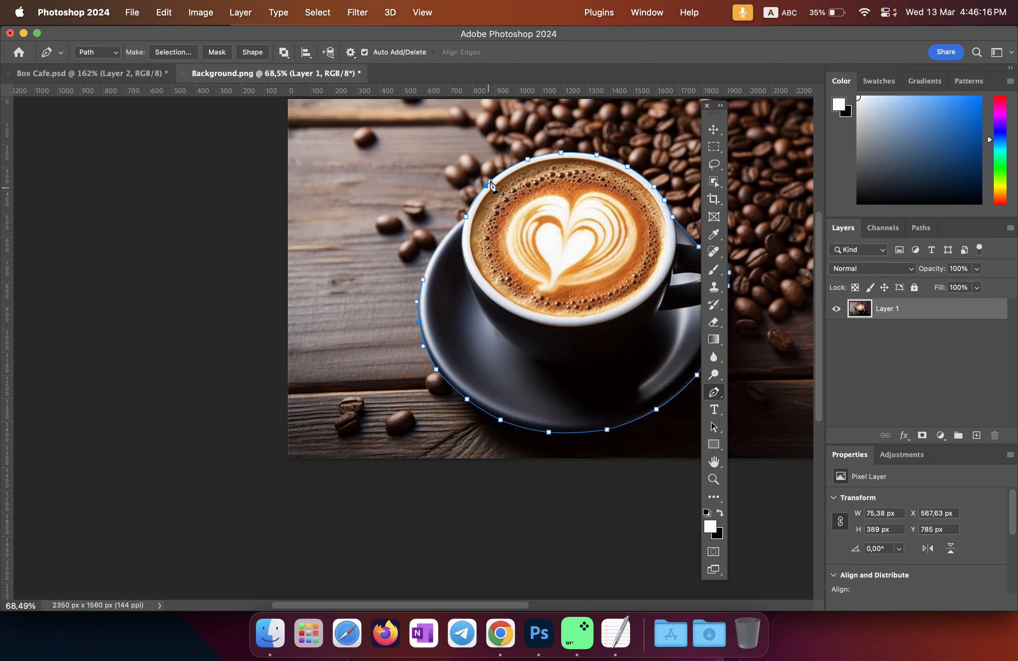
Step: Close the path at its starting anchor, refine the saucer's left-edge curve, and bring up the TextEdit notes
scroll(467, 221, left, 1)
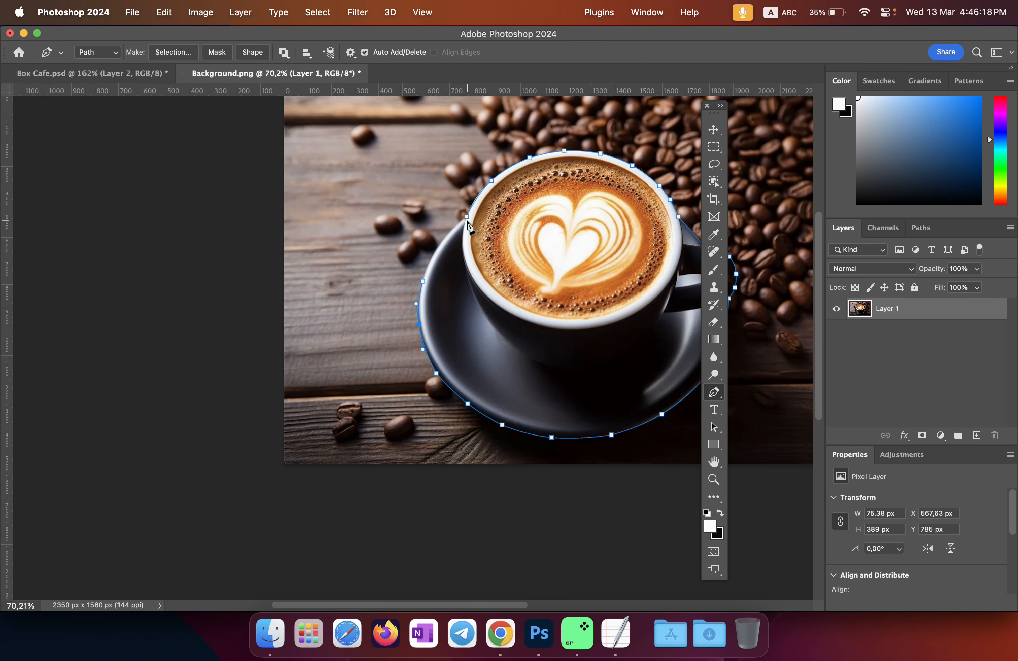
scroll(469, 224, up, 4)
scroll(469, 227, down, 3)
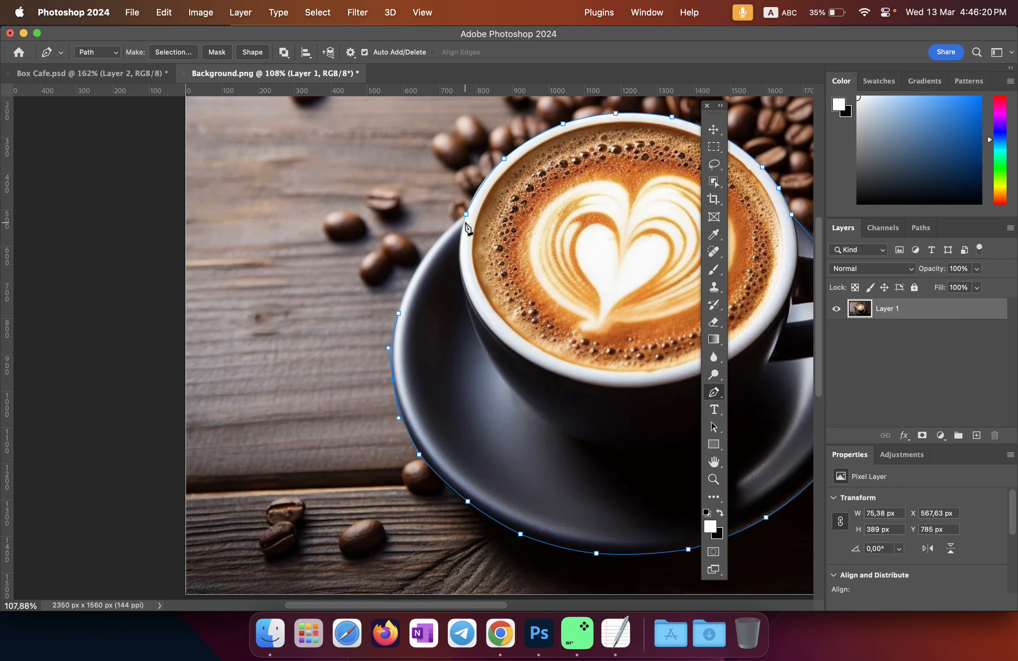
click(466, 217)
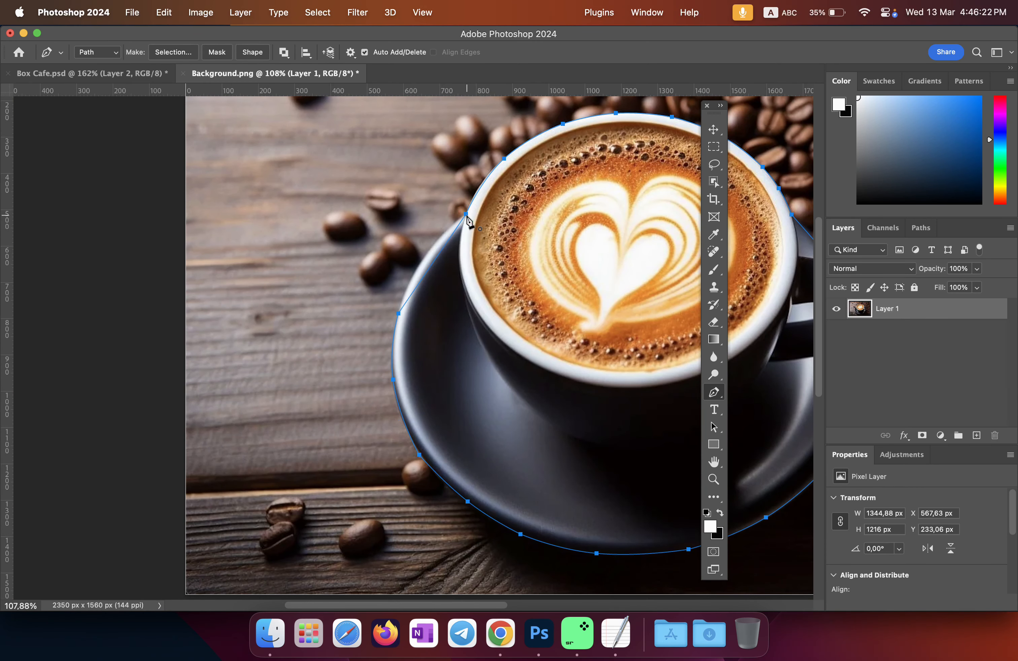
super+click(435, 262)
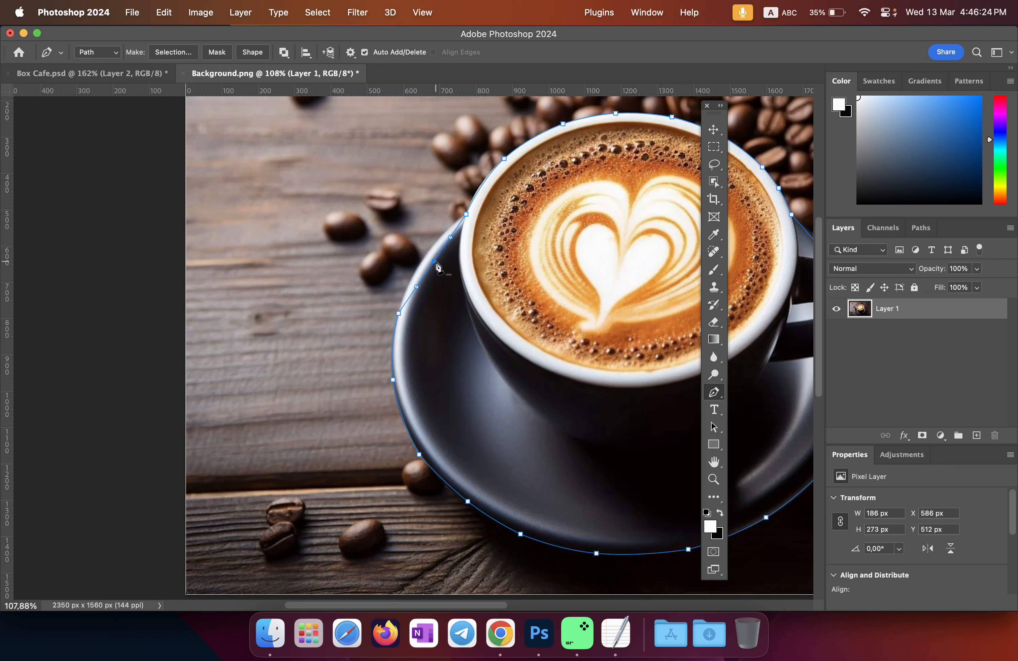
drag(435, 265, 427, 258)
drag(609, 298, 341, 296)
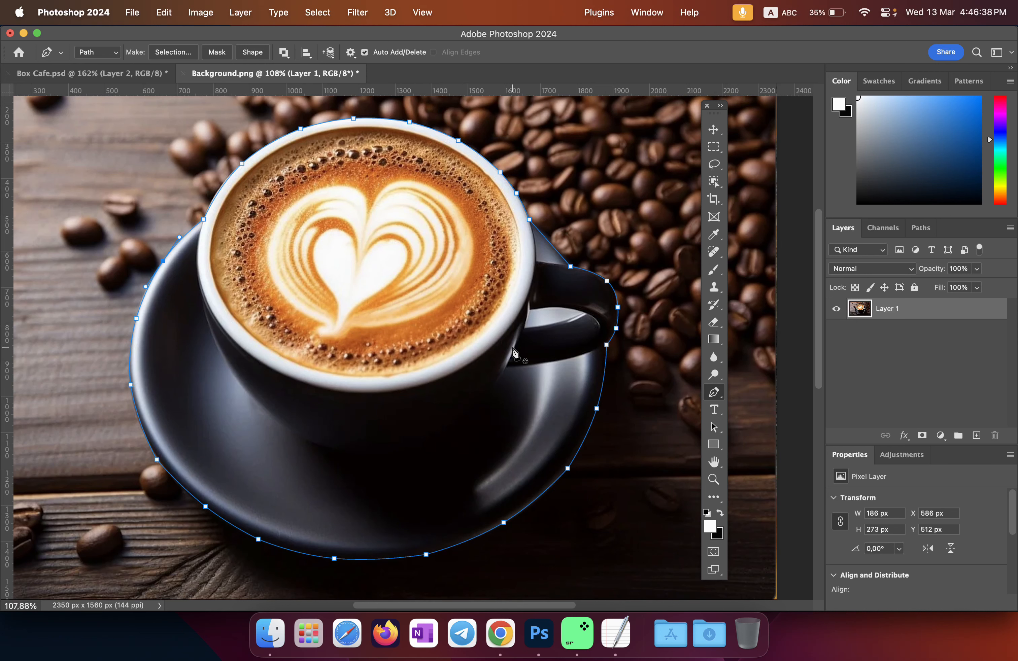
click(616, 633)
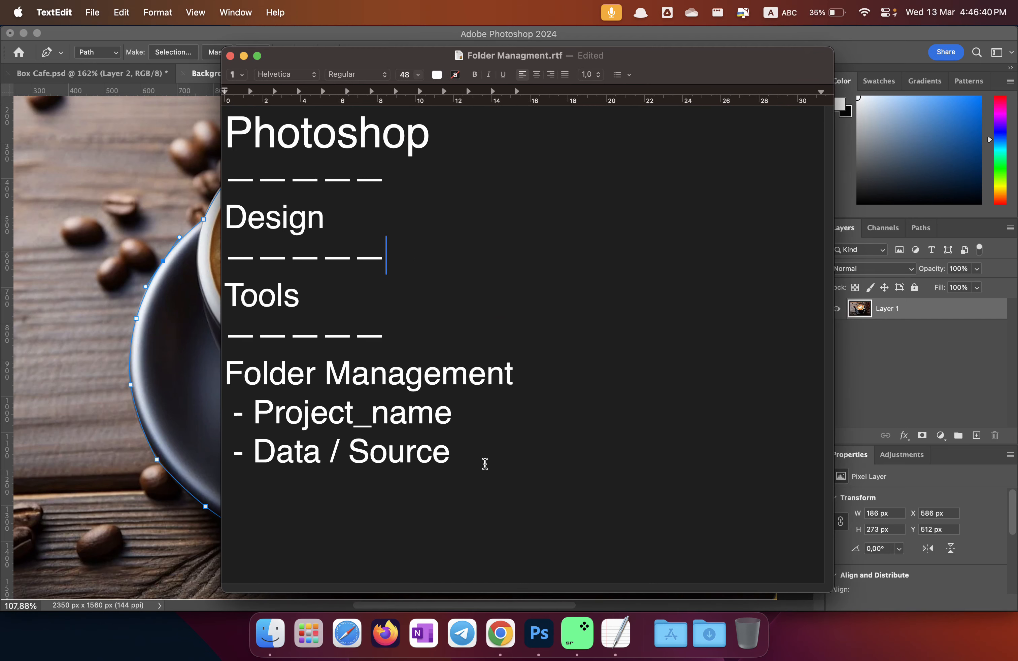
Step: Add a 'Command + Return' line after '- Data / Source', leaving an empty line below
click(491, 465)
key(Return)
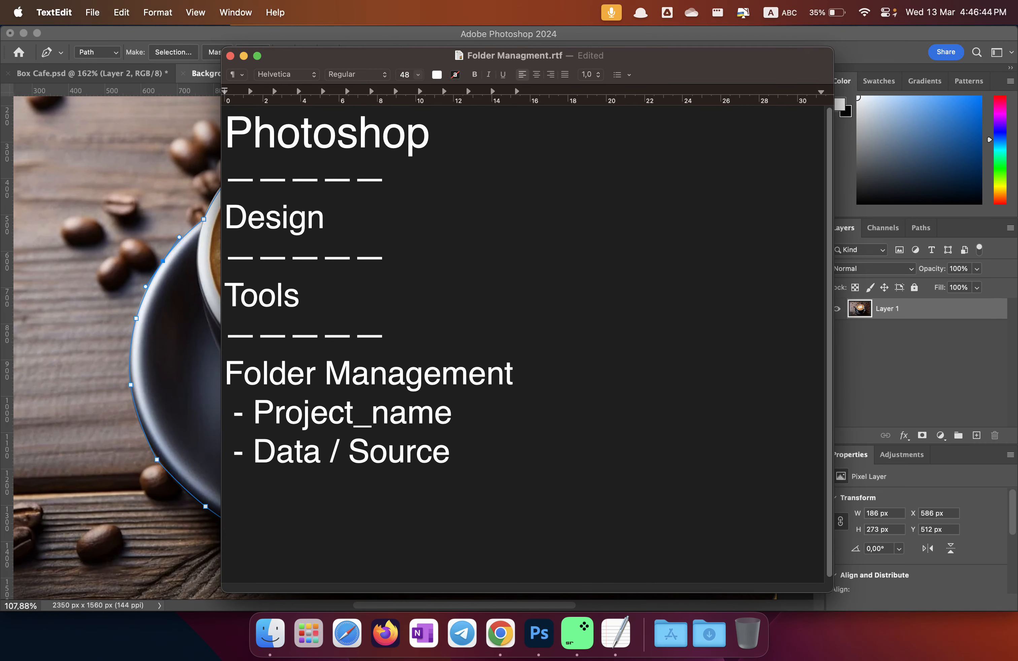
text(Command)
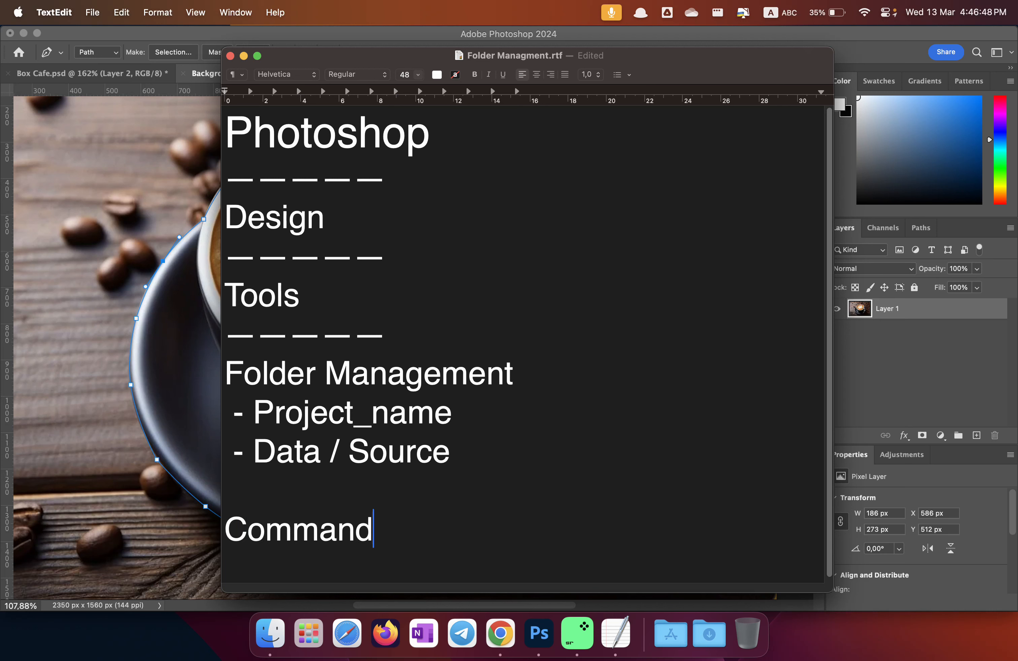
text( =)
key(BackSpace)
text(+ Re)
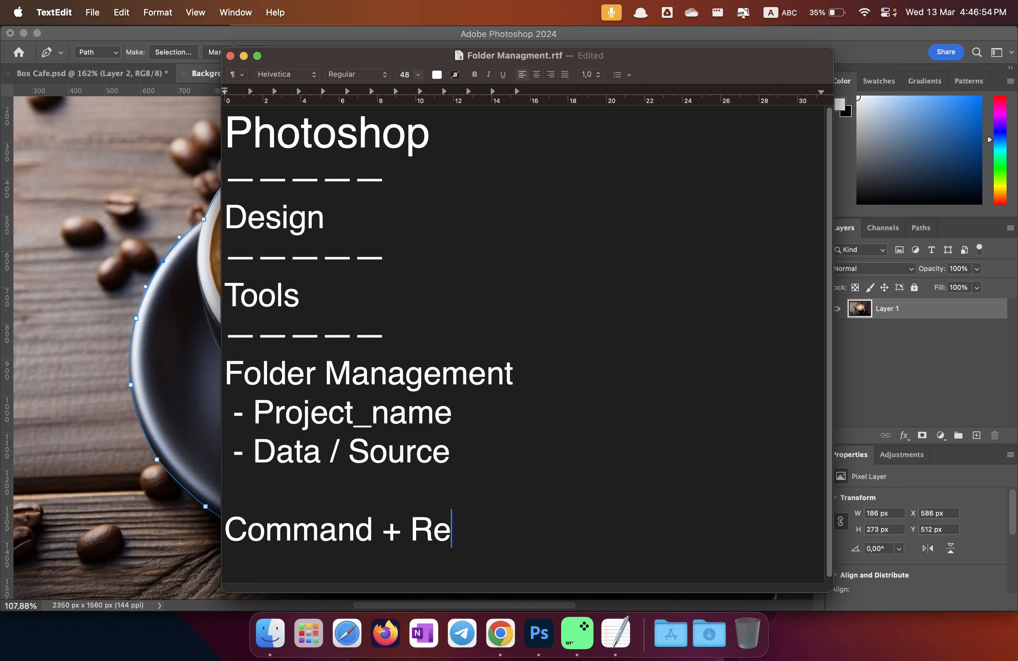
text(turn)
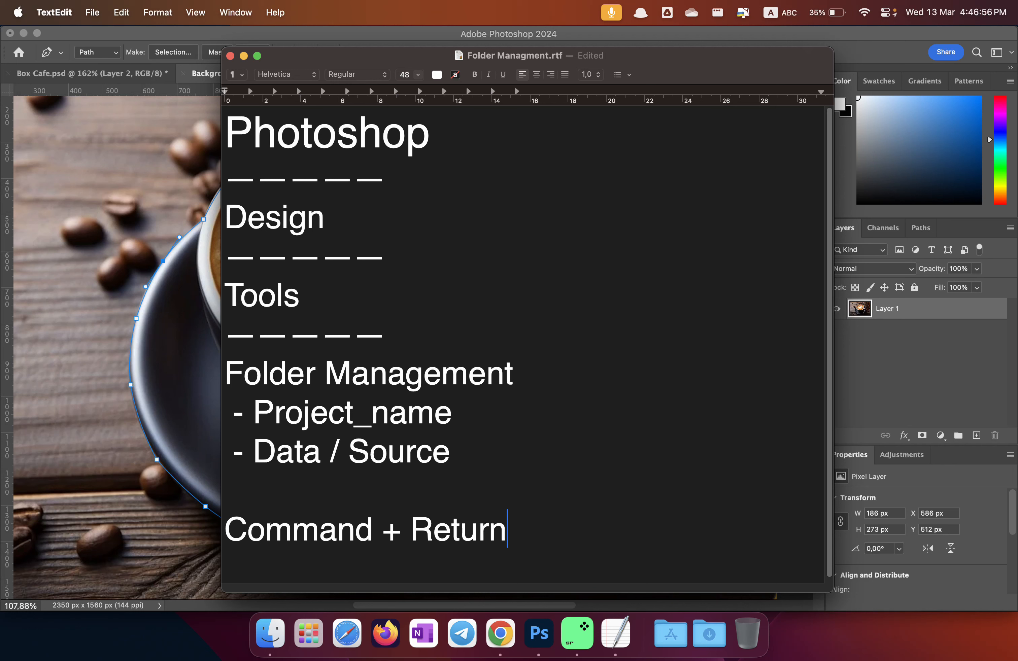
key(Return)
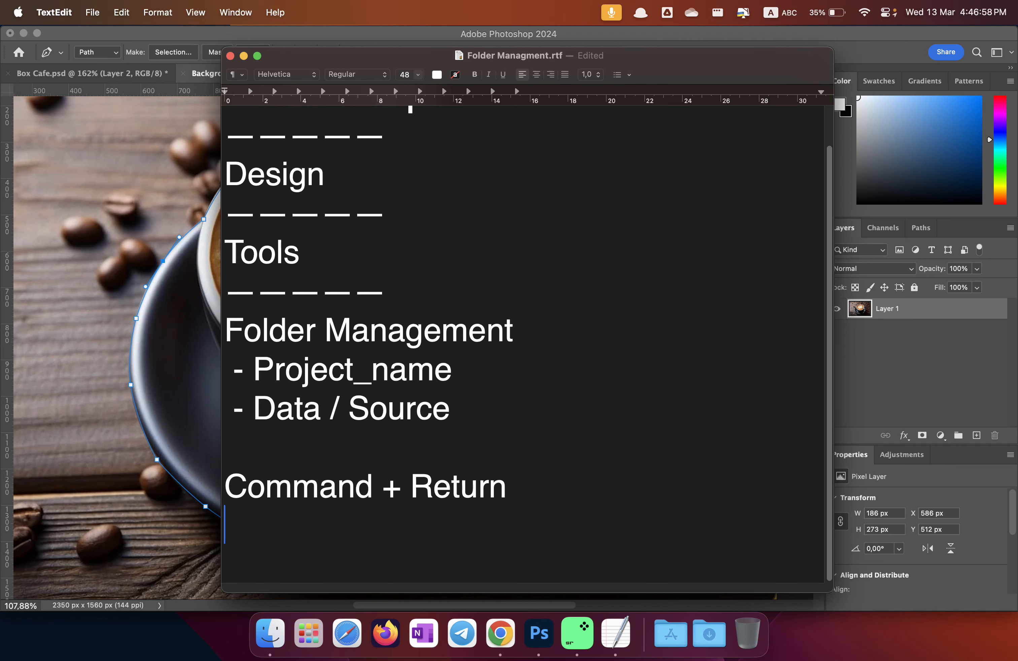
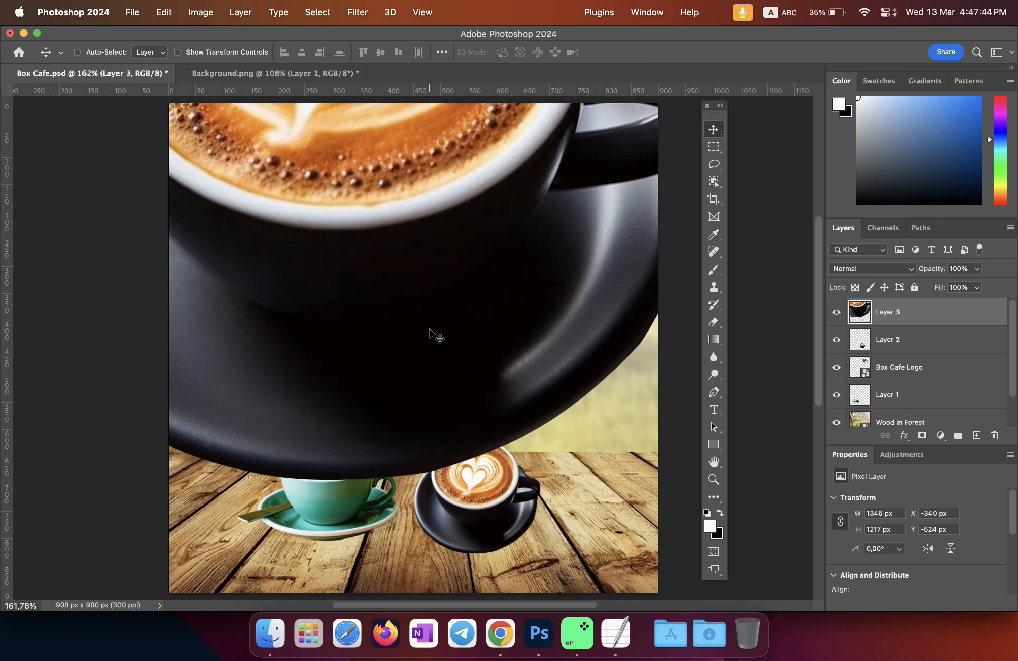
Step: Zoom out with Cmd+- and Free Transform Layer 3's oversized black cup, dragging it down to about 22%
key(super)
key(super+minus)
key(super+minus)
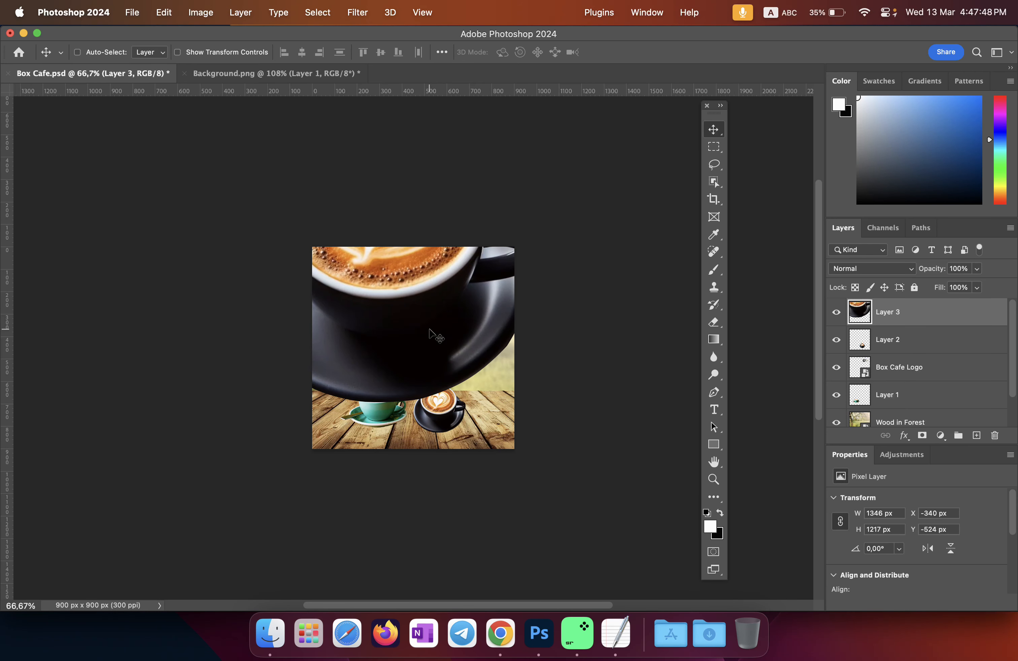
key(super+t)
drag(538, 130, 437, 343)
Step: Commit the black cup at 268 × 242 px and zoom in on the cups
click(682, 52)
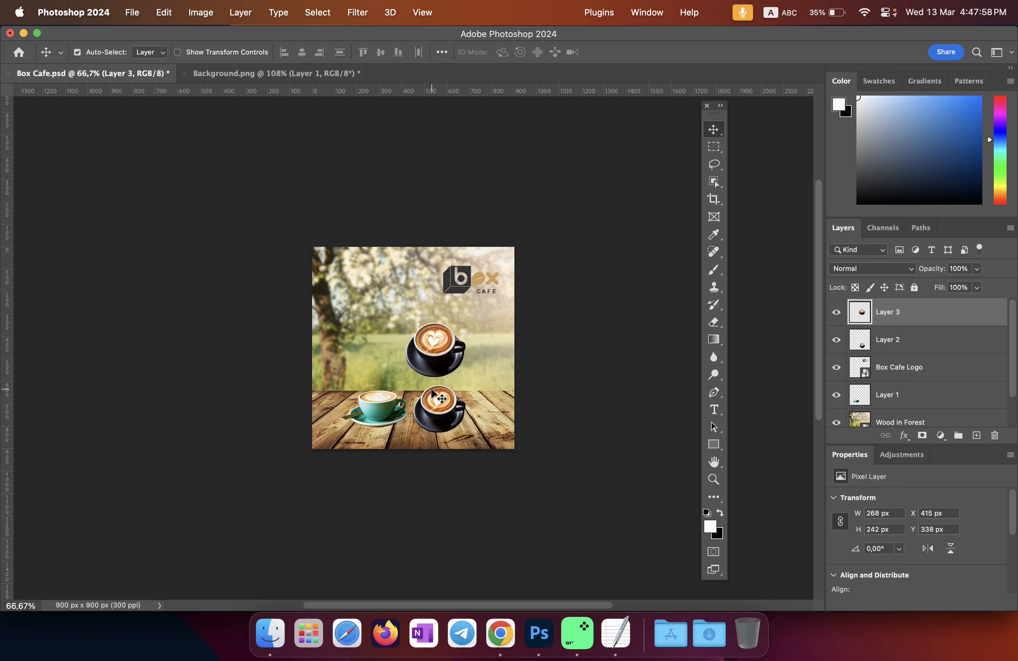
key(super+equal)
key(super+equal)
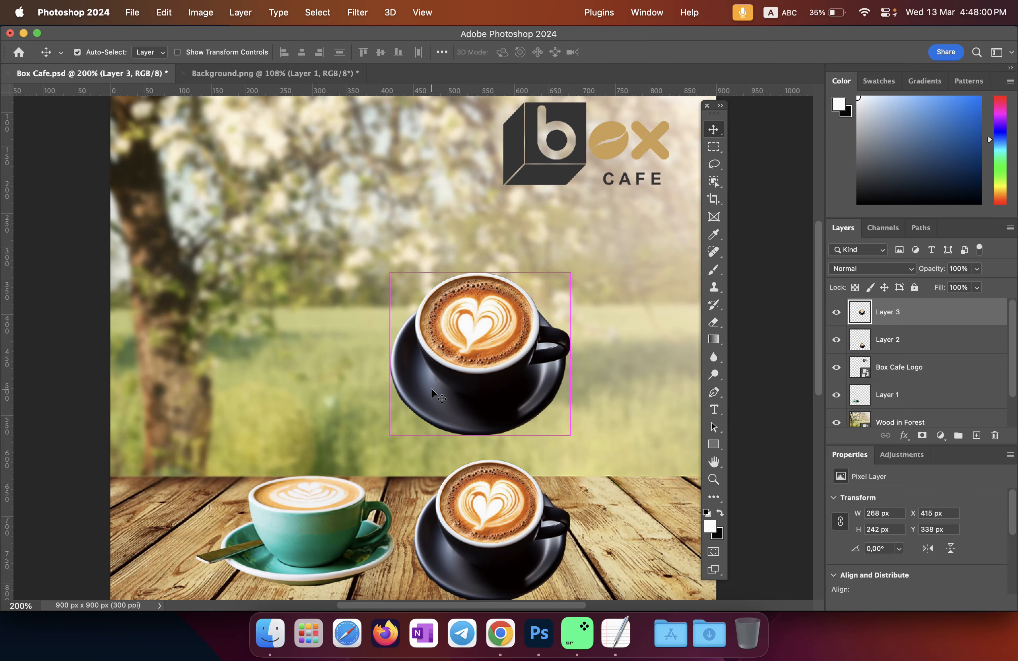
key(super+equal)
scroll(431, 387, down, 3)
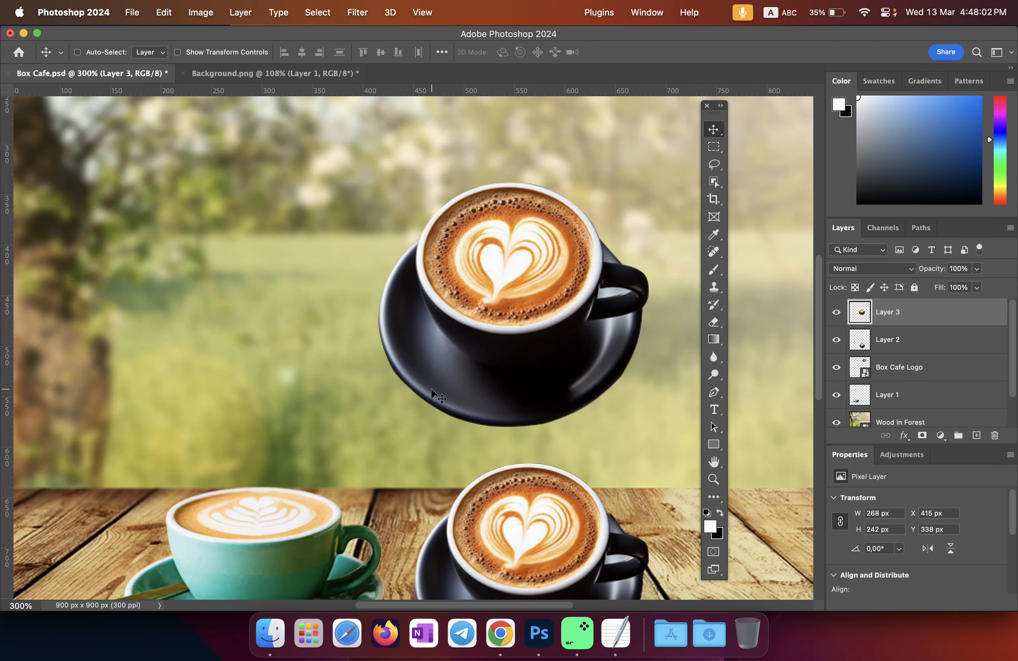
scroll(431, 391, down, 3)
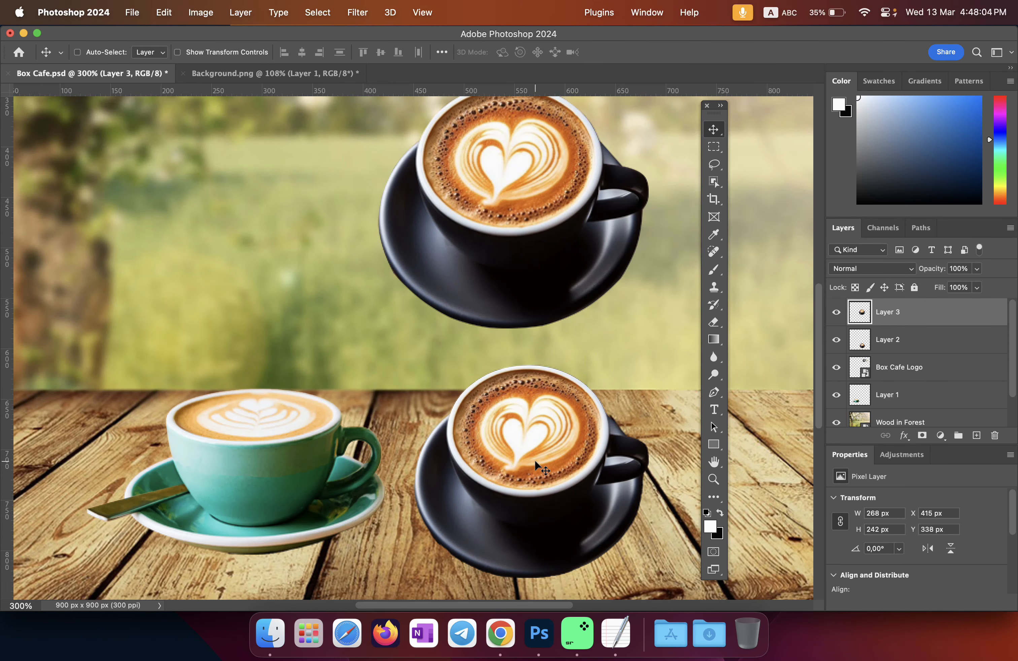
Step: Change the tool options to auto-select layers and return to the Move tool
click(715, 184)
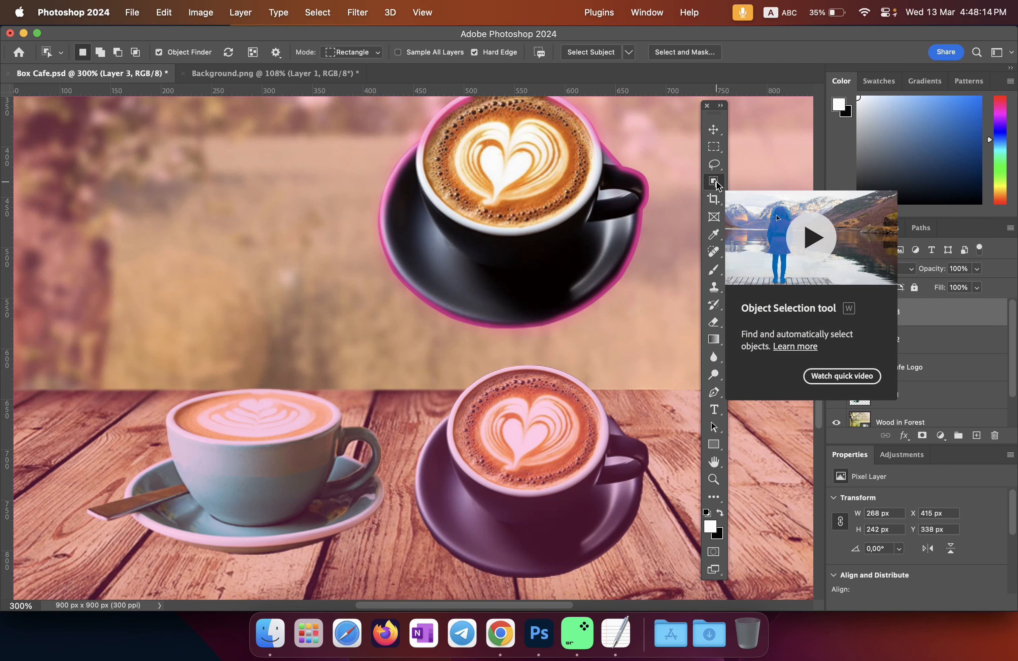
click(714, 393)
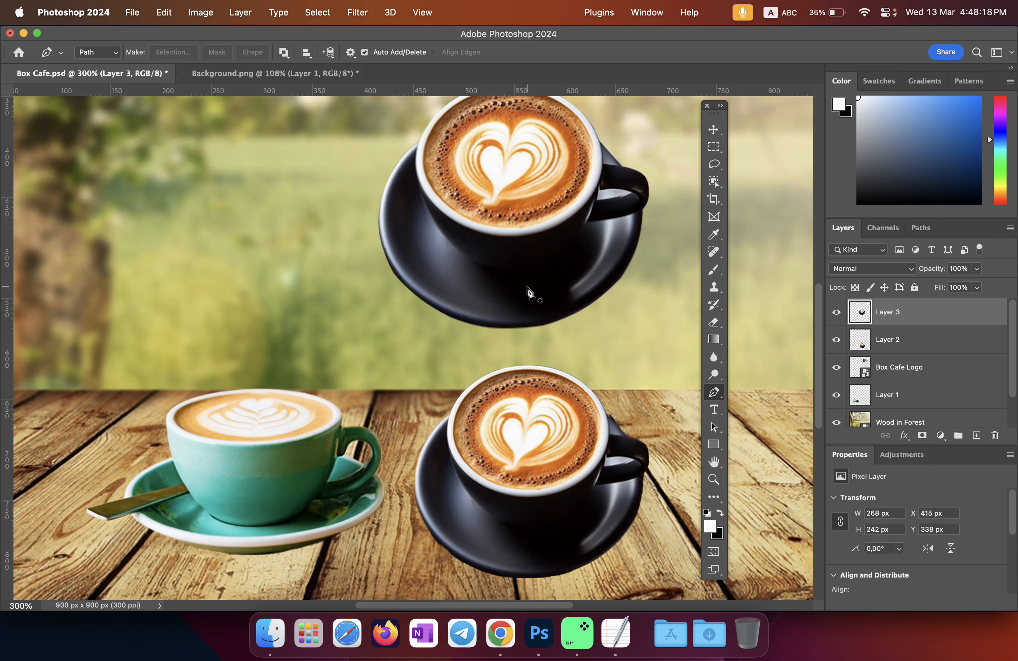
key(v)
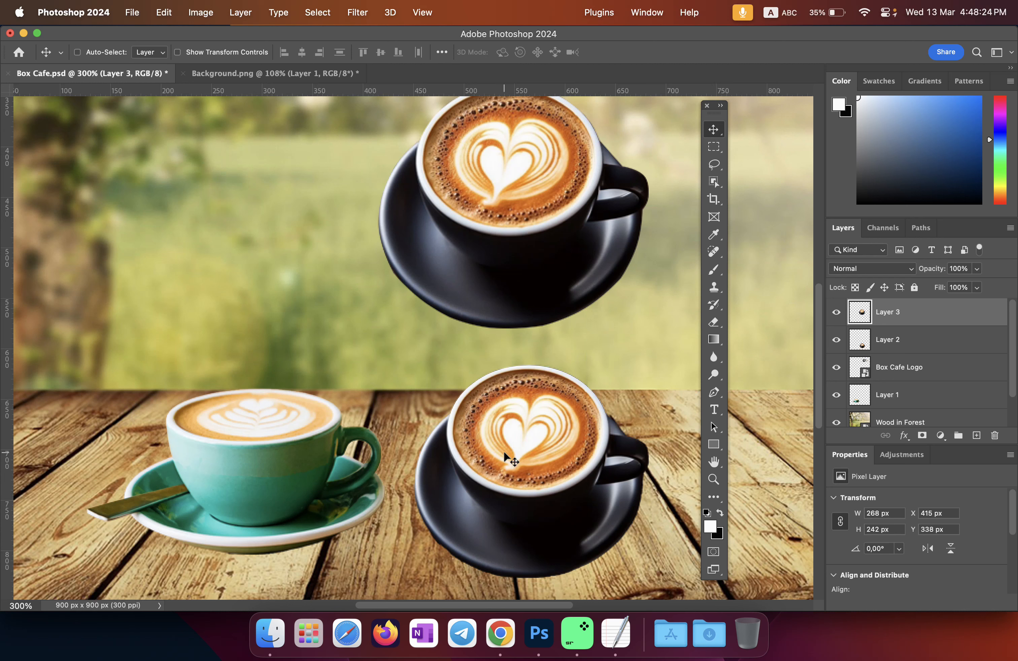
Step: Drag Layer 2's lower black cup up beside the floating Layer 3 cup and adjust its position
super+click(524, 452)
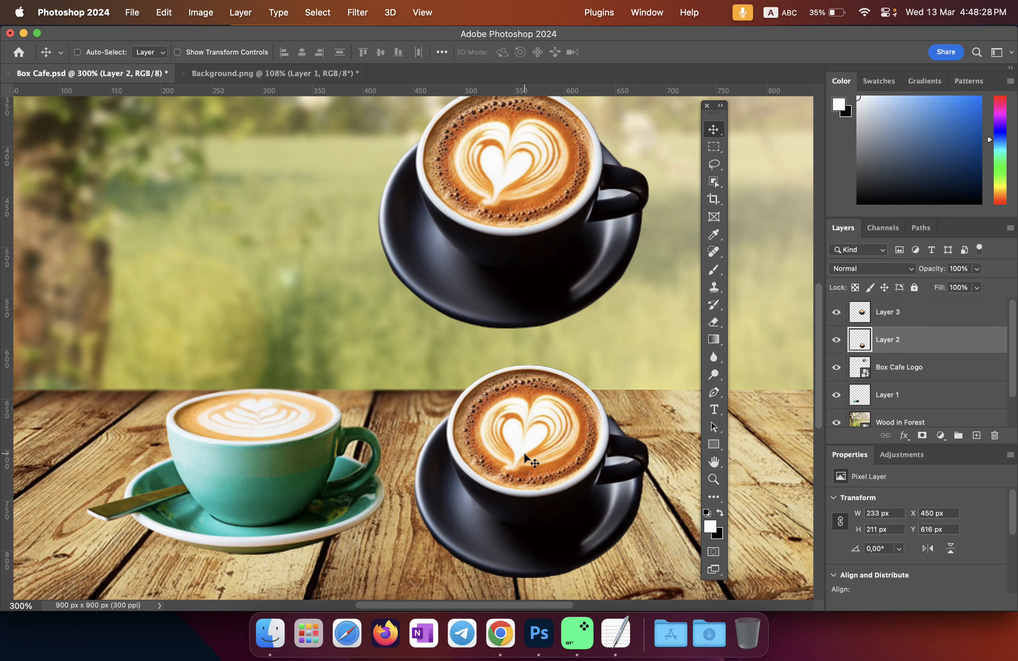
drag(525, 452, 258, 205)
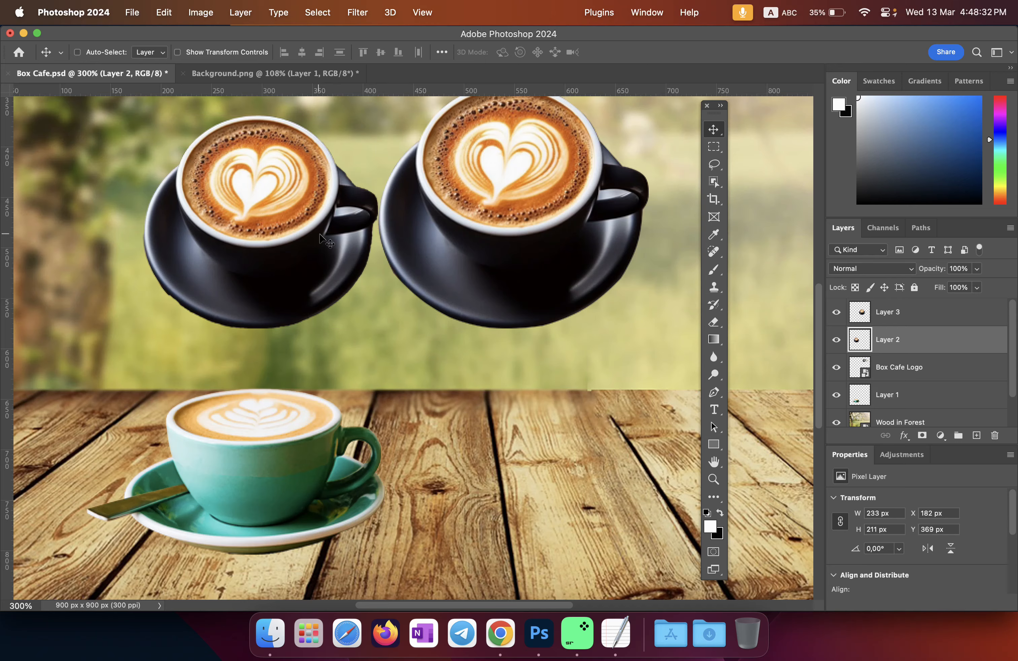
scroll(345, 231, up, 2)
scroll(419, 306, up, 2)
scroll(420, 310, up, 2)
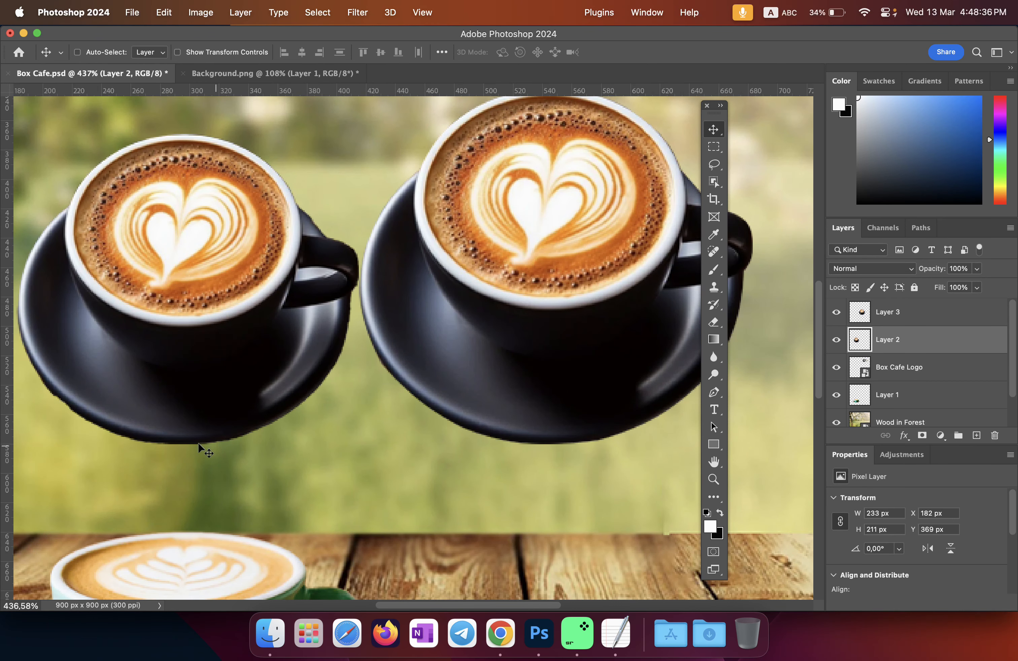
drag(138, 355, 140, 332)
drag(721, 112, 797, 118)
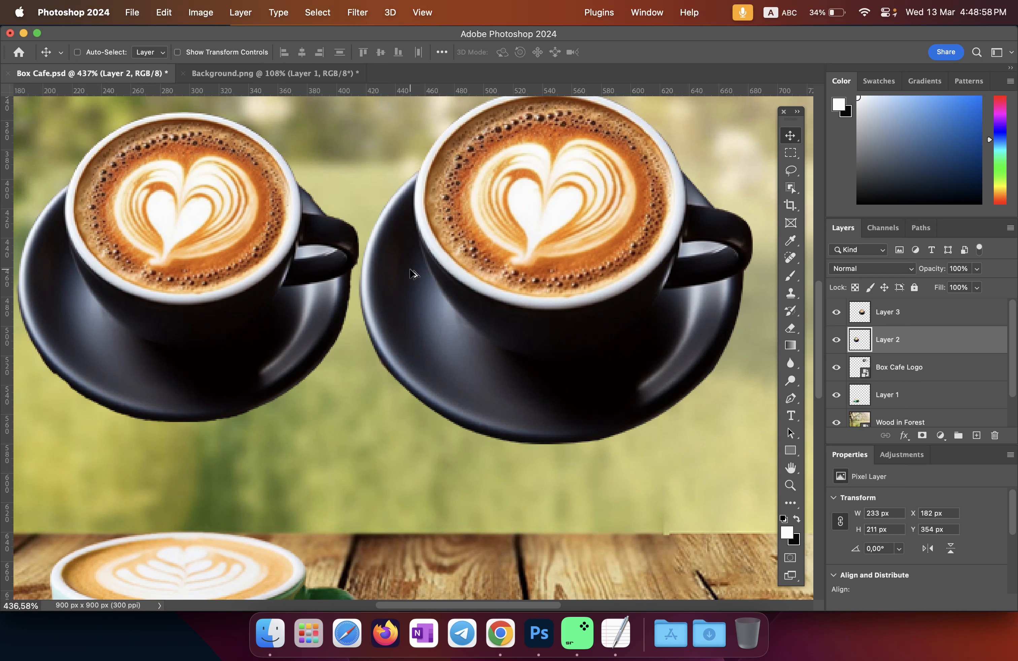
scroll(411, 270, down, 5)
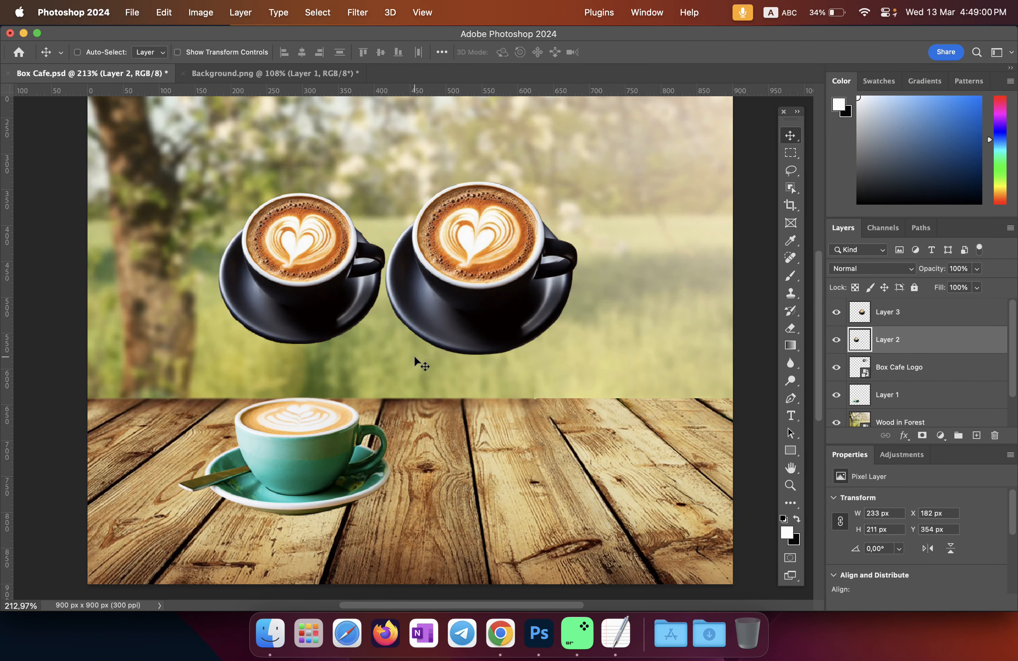
scroll(415, 357, down, 2)
drag(354, 283, 494, 427)
Step: Toggle Layer 2's visibility to compare the two cups, leaving it hidden
click(837, 341)
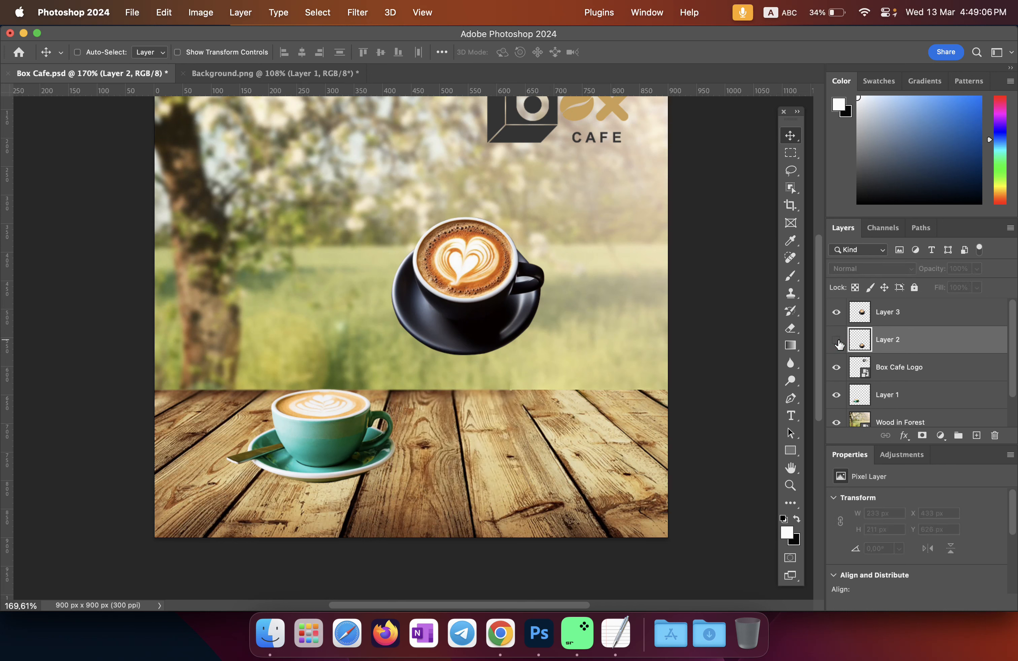
click(837, 341)
click(838, 341)
click(837, 341)
click(837, 341)
click(837, 341)
click(837, 341)
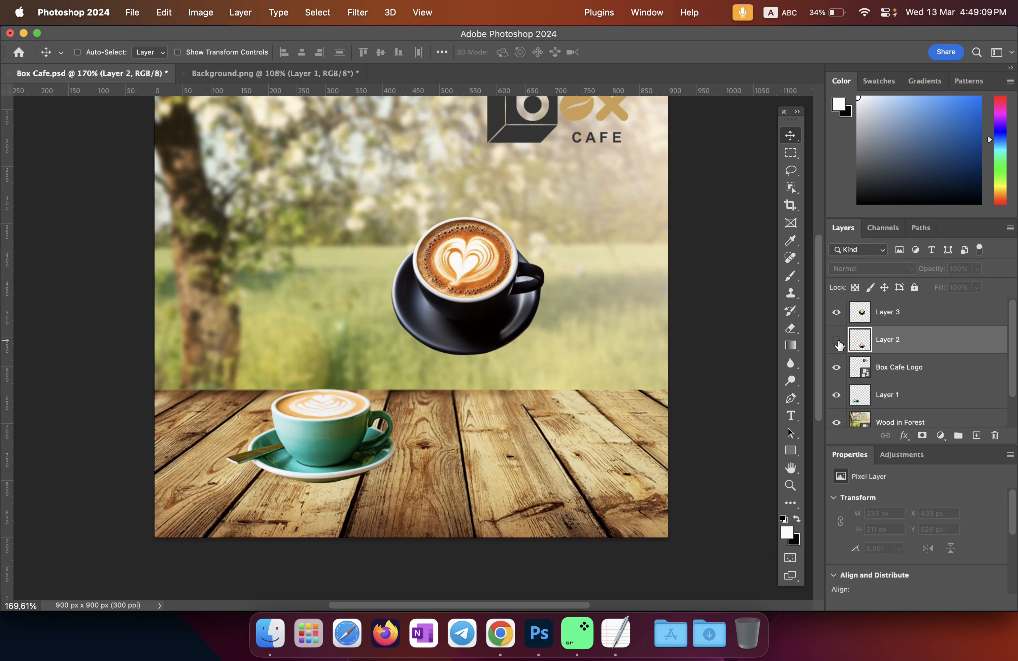
Step: Drag the Layer 3 black cup onto the table beside the teal cup (X 479, Y 577 px) and fit the view
click(866, 320)
drag(480, 267, 515, 401)
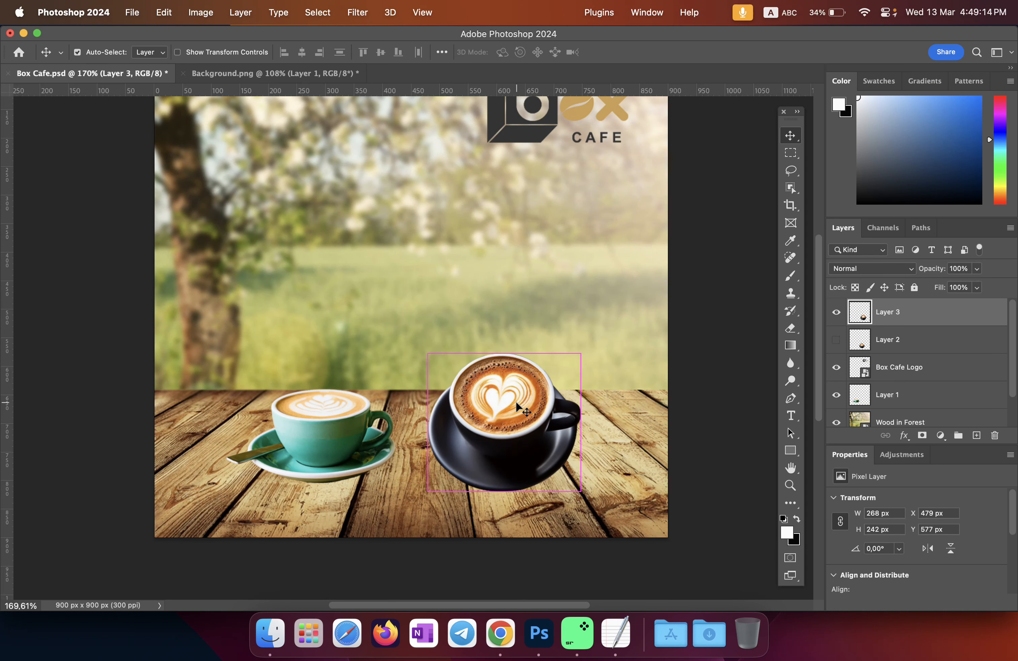
key(super+0)
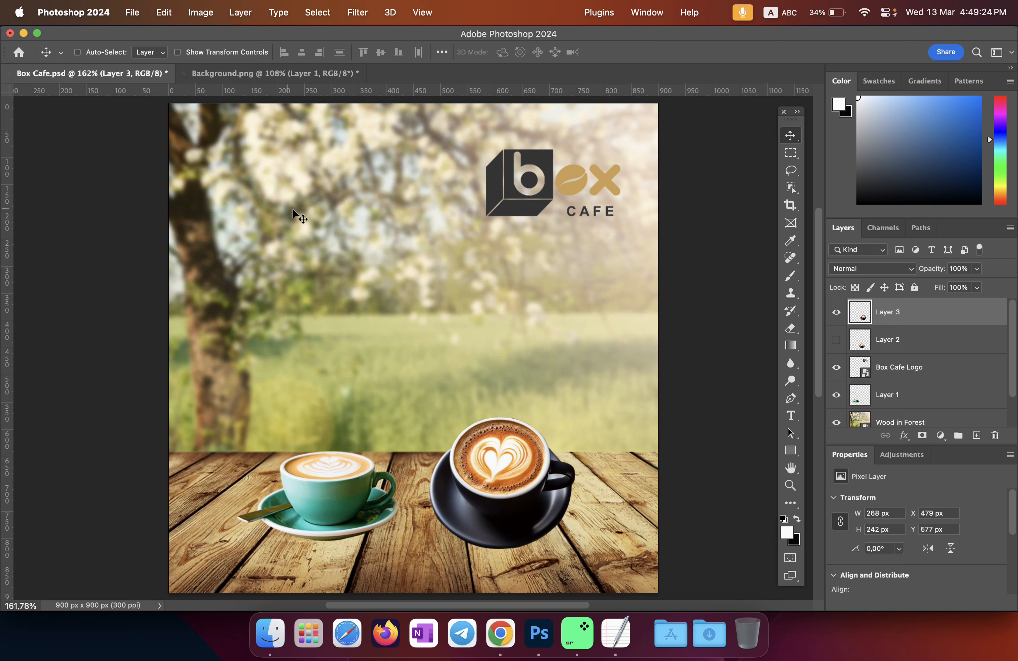
Step: Save Box Cafe.psd with Maximize Compatibility kept on
click(131, 18)
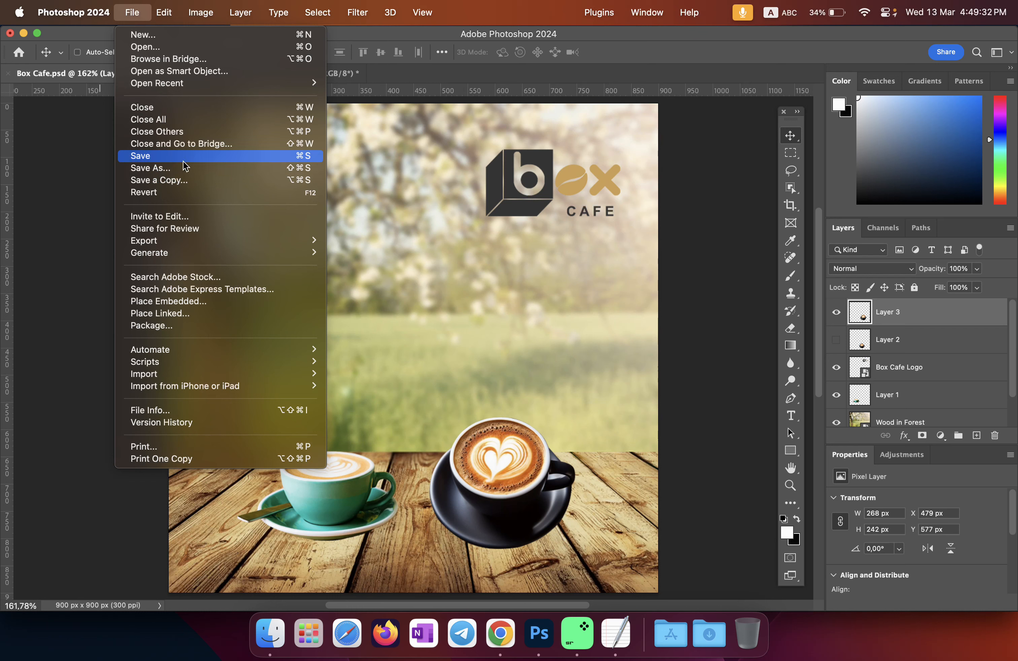
click(165, 158)
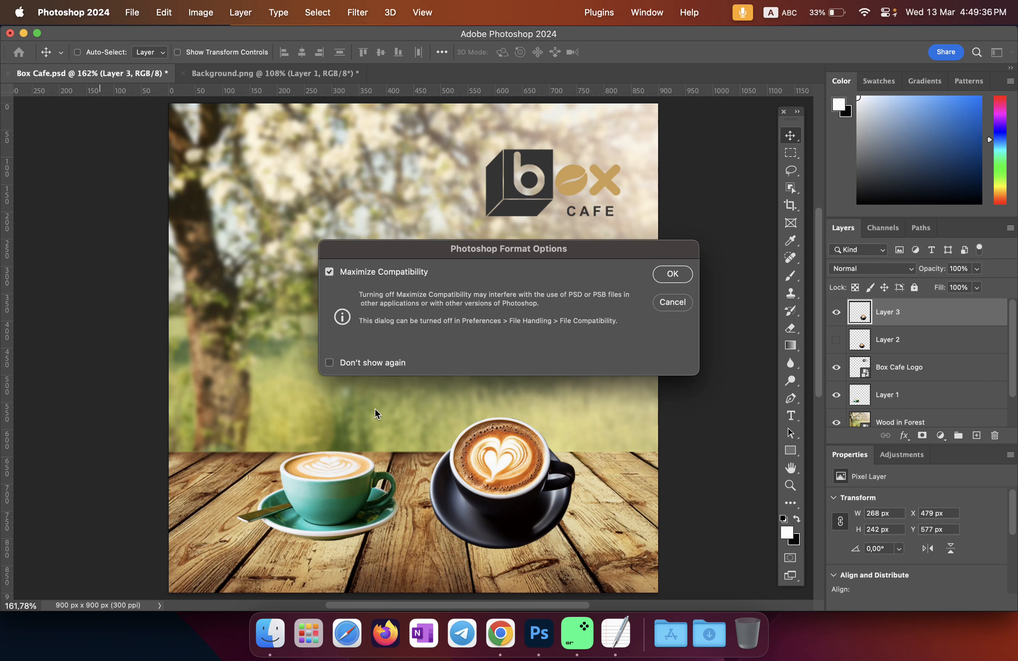
click(672, 274)
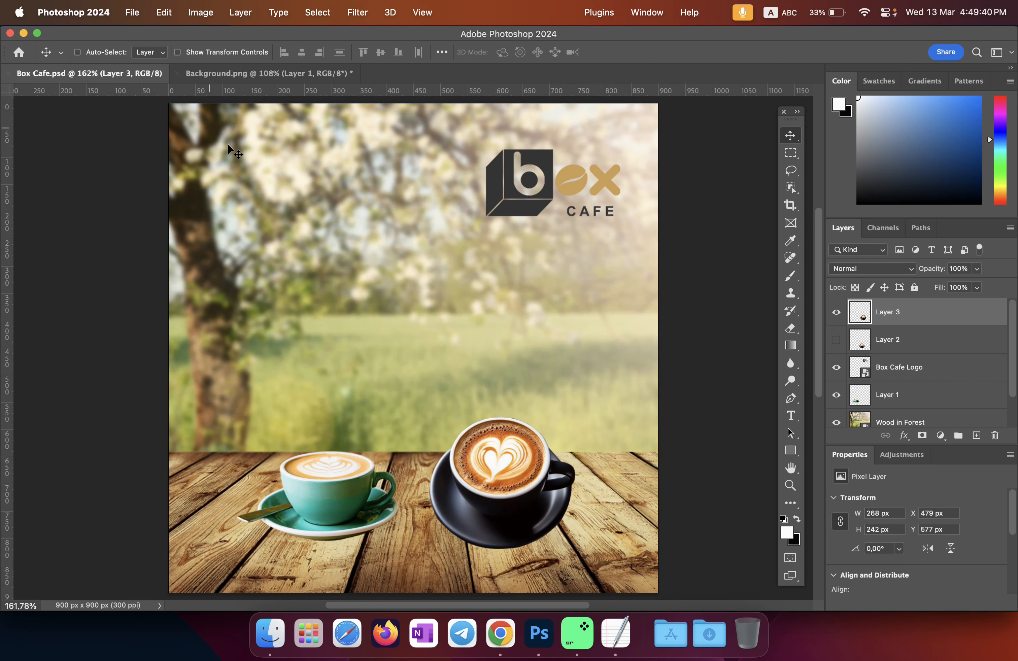
click(131, 16)
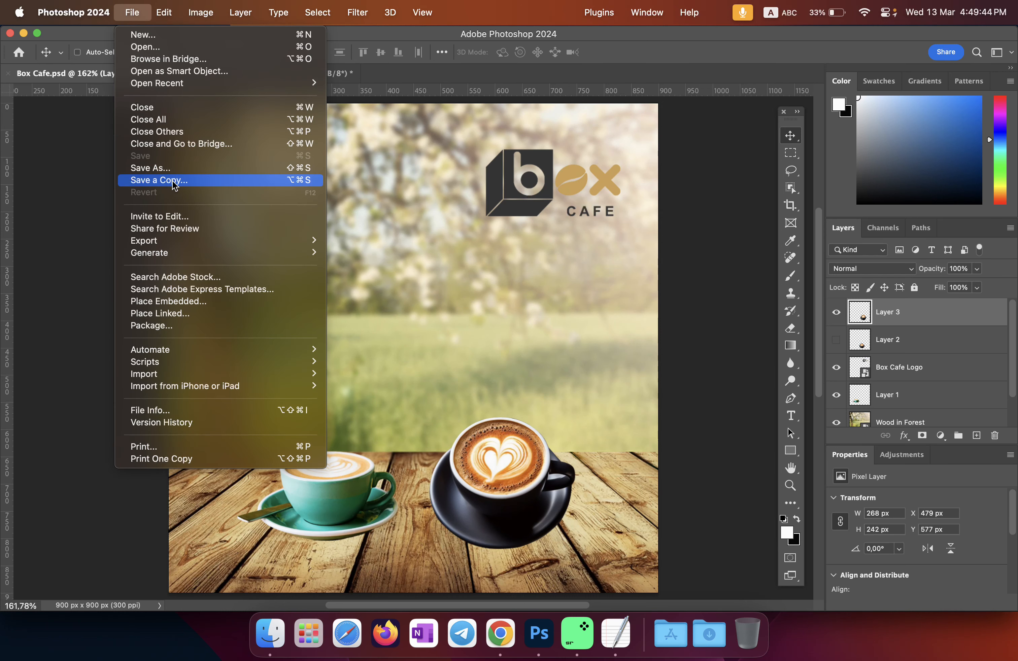
Step: In Save As, name the file Box Cafe_1 and choose the 1 - Box Cafe > Ex folder
click(156, 168)
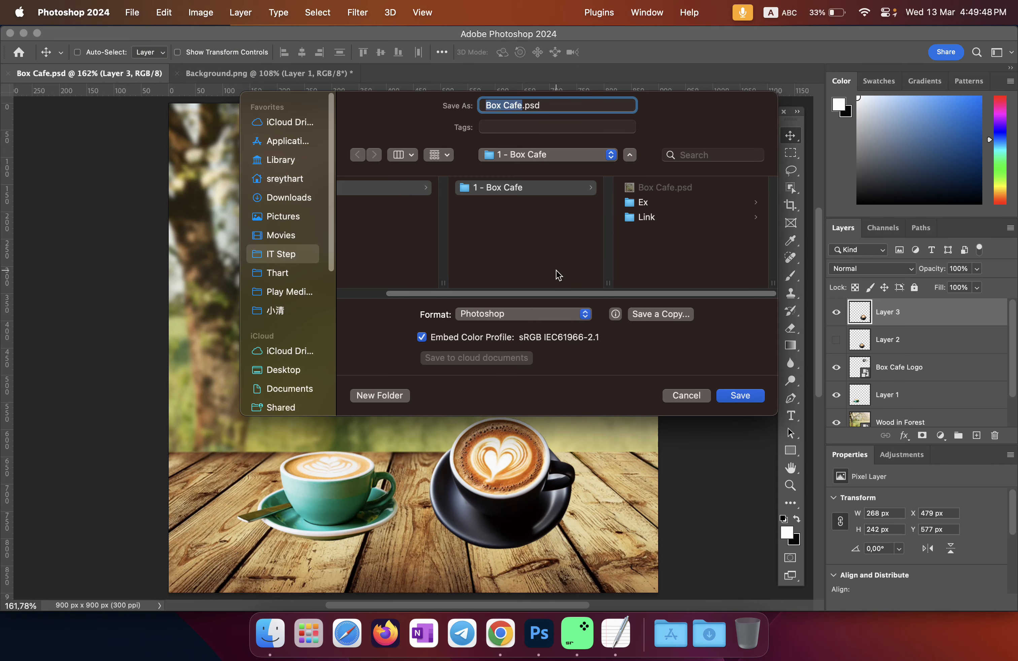
click(522, 108)
click(275, 635)
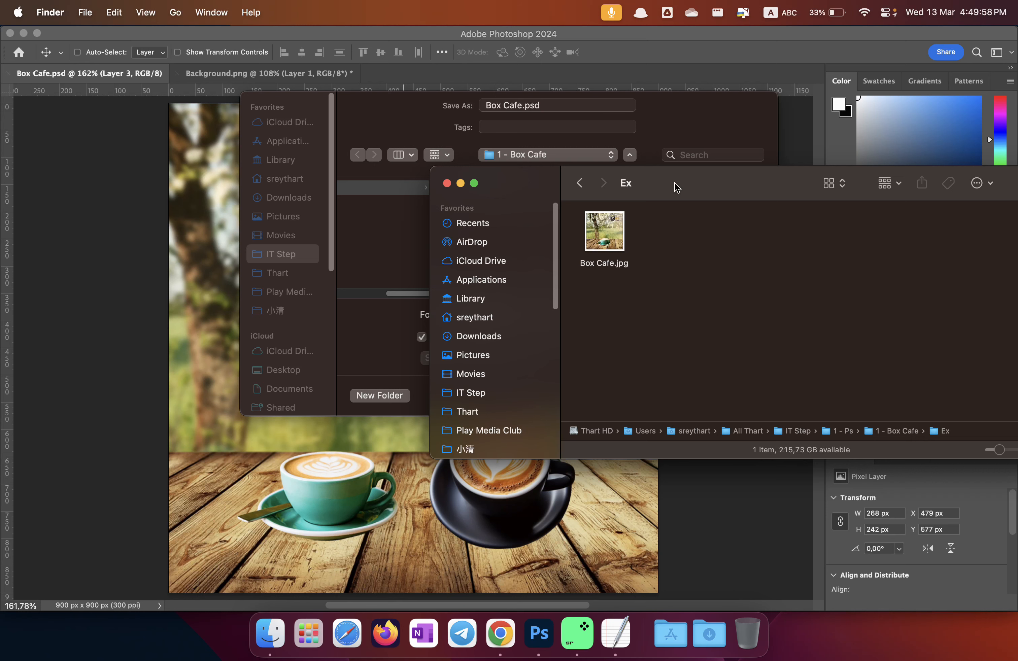
drag(673, 186, 723, 237)
click(557, 124)
click(562, 102)
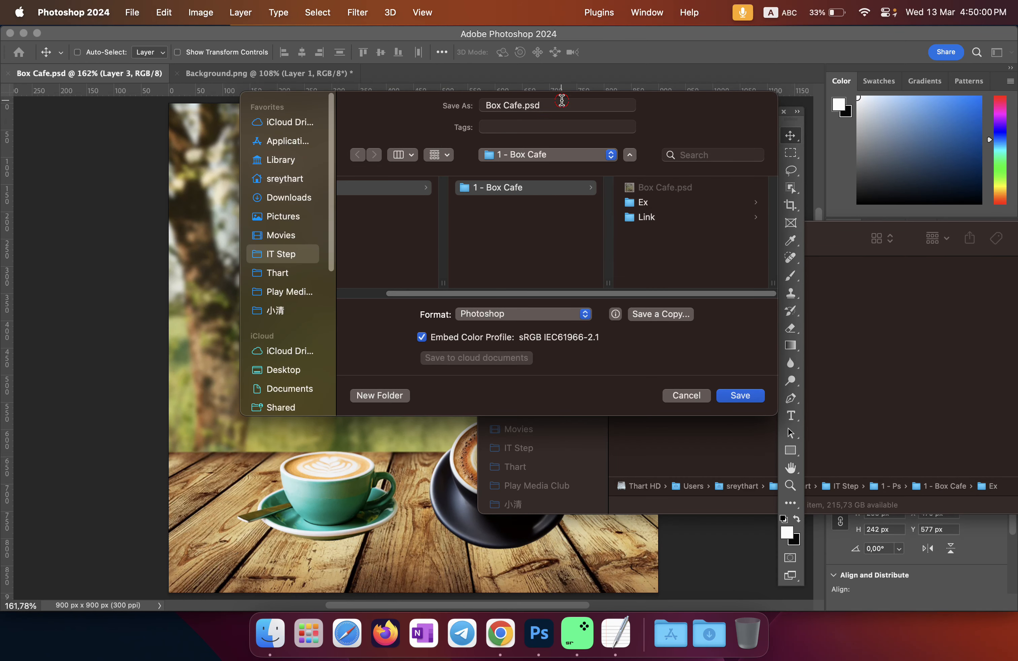
click(523, 105)
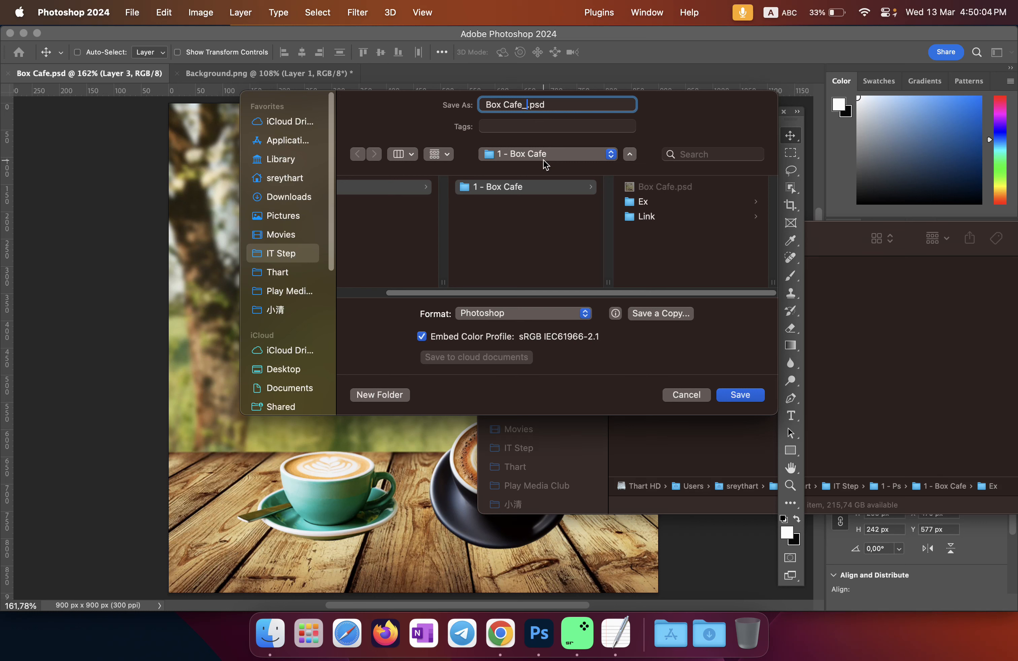
click(702, 127)
scroll(493, 247, left, 3)
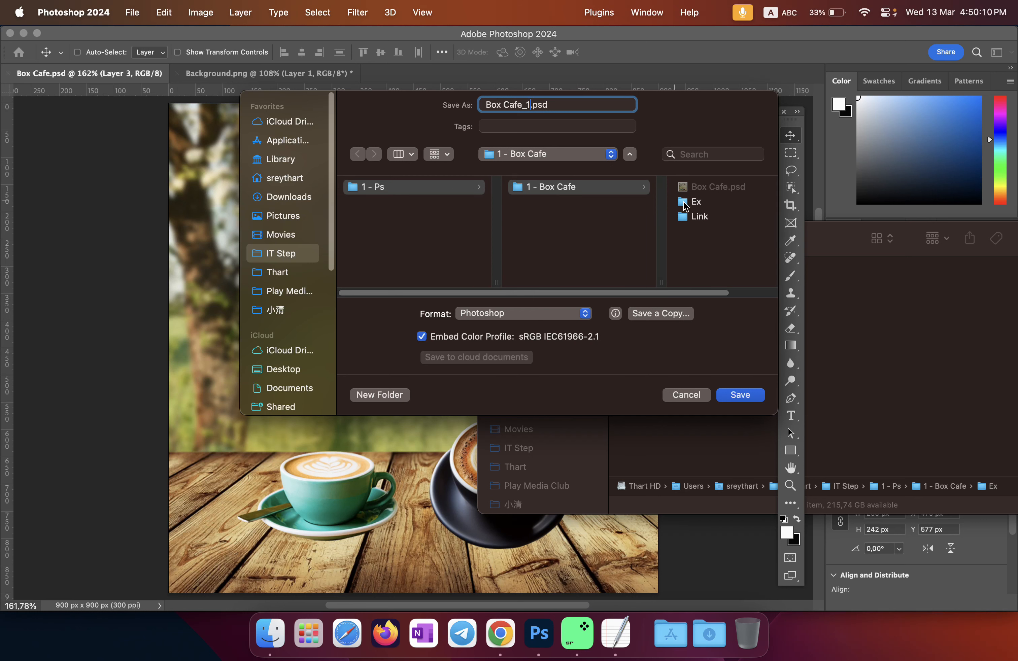
click(407, 189)
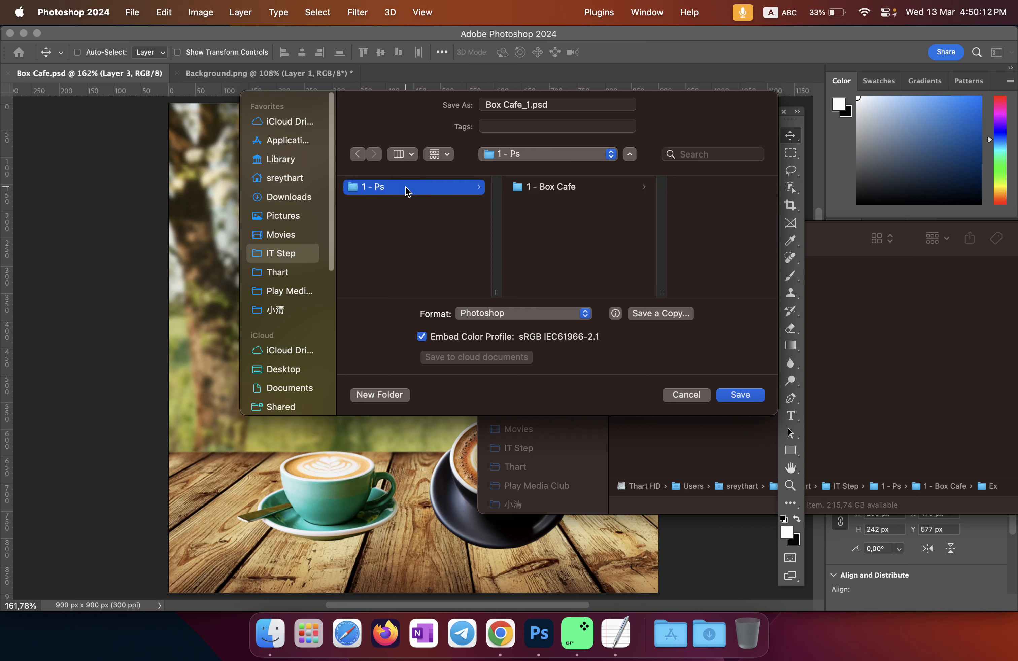
click(553, 194)
click(644, 204)
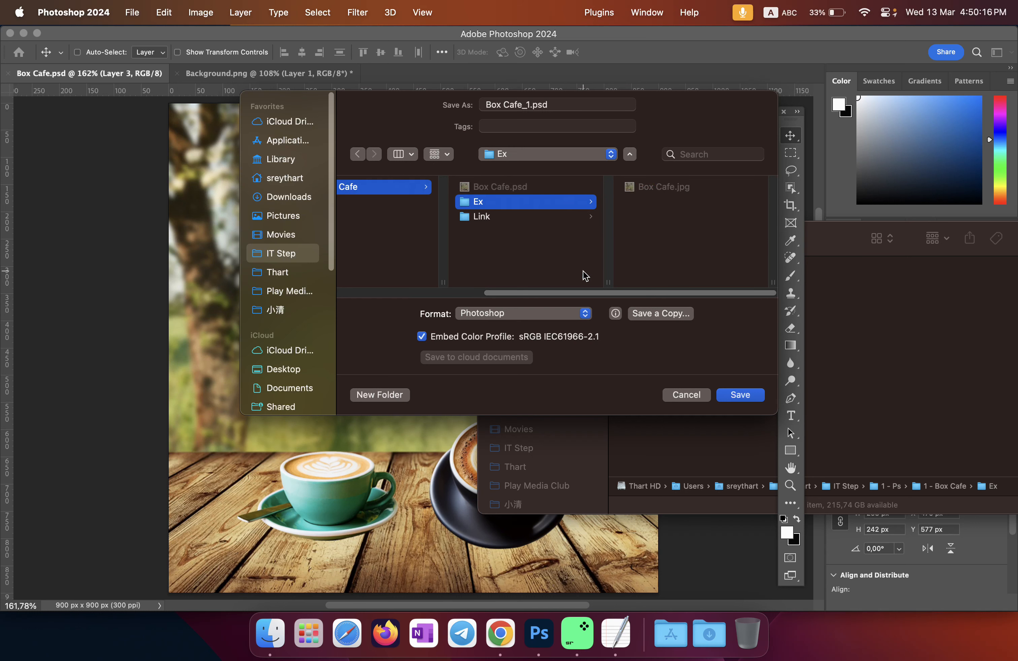
Step: Save a JPEG copy into Ex at quality 12 (Maximum), Progressive
click(548, 317)
click(551, 317)
click(554, 317)
click(552, 315)
click(662, 316)
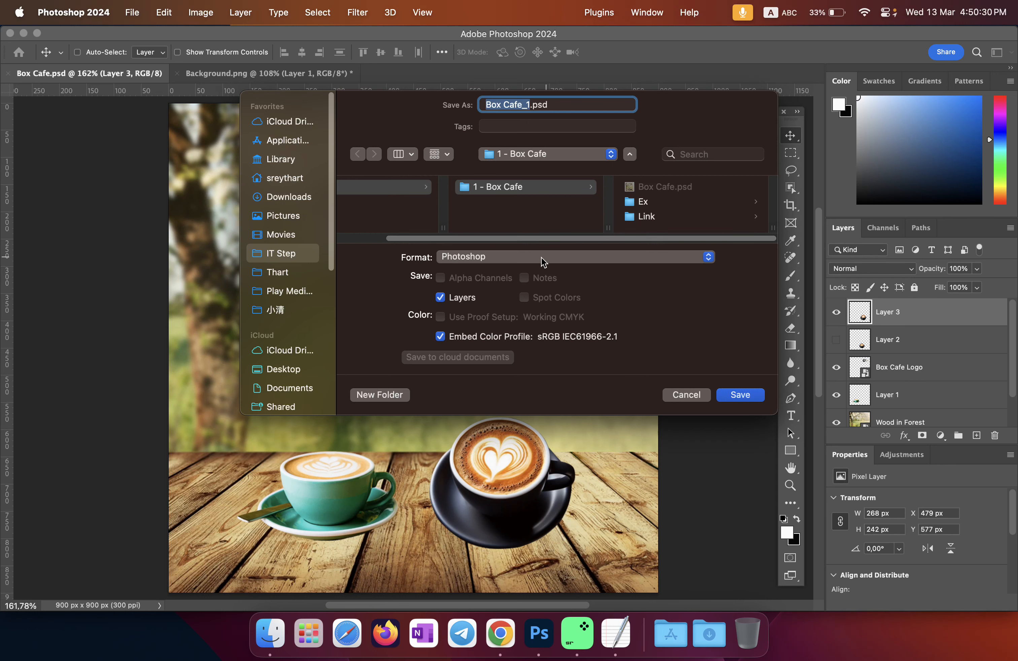
click(575, 259)
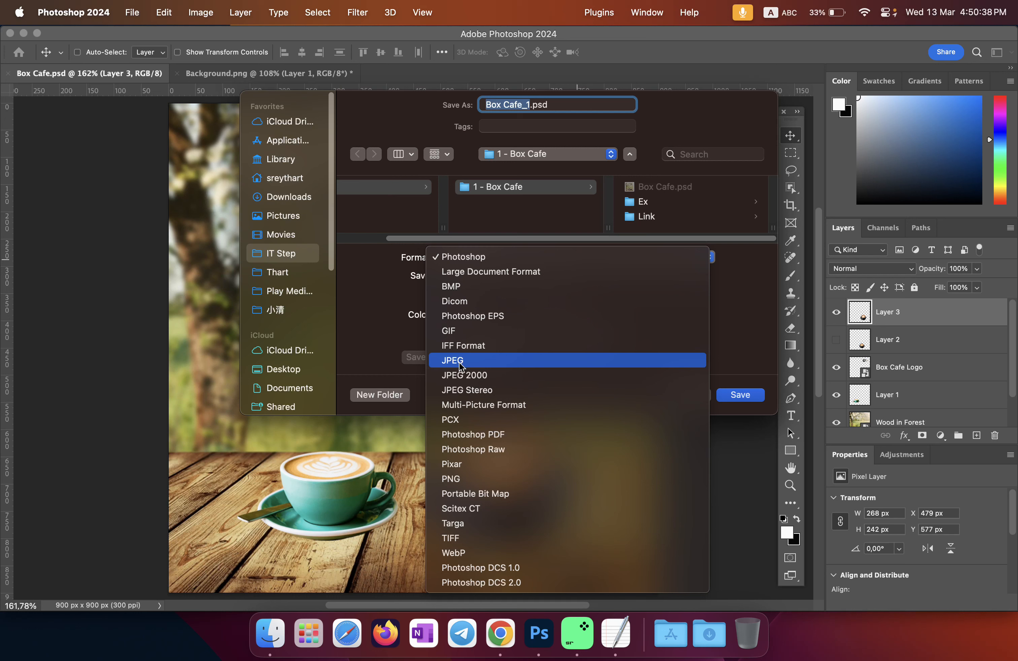
click(481, 364)
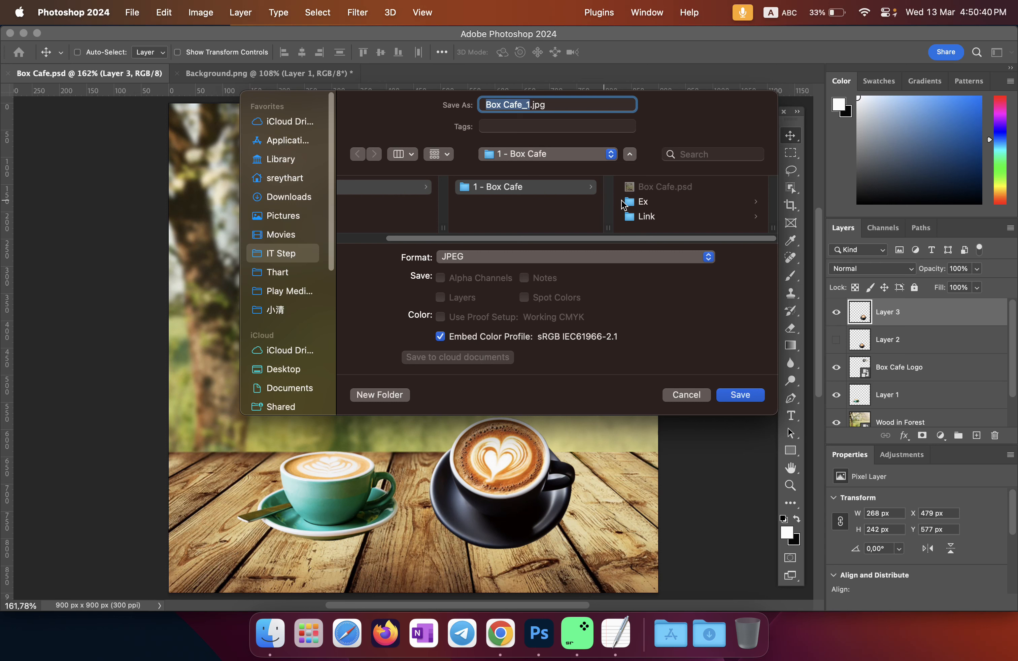
click(635, 205)
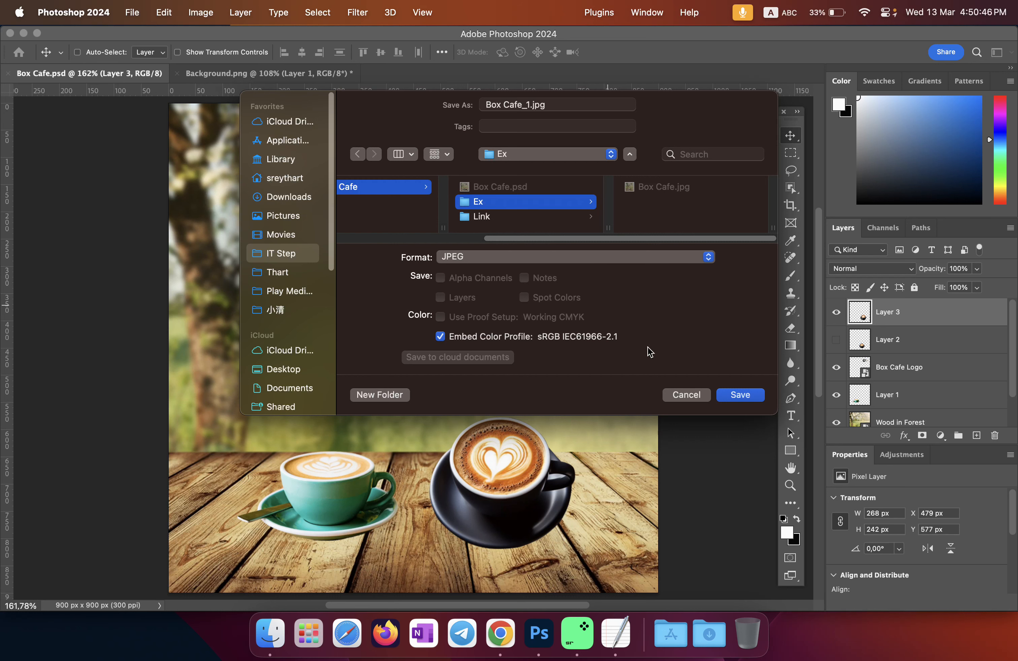
click(730, 397)
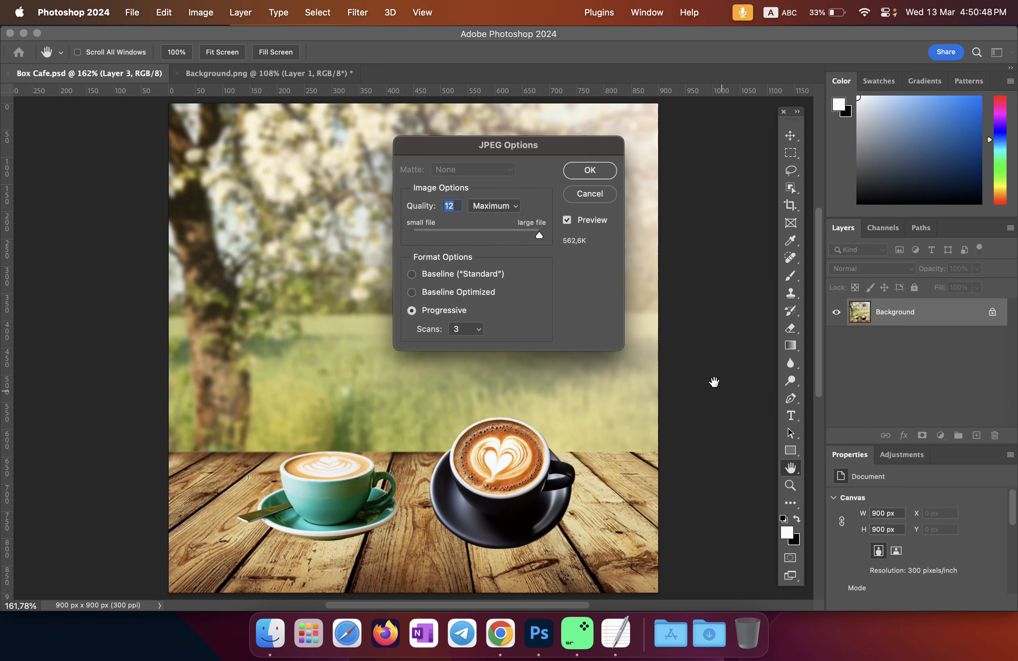
mouse_move(543, 236)
mouse_down()
mouse_move(526, 237)
mouse_move(545, 238)
mouse_up()
click(598, 171)
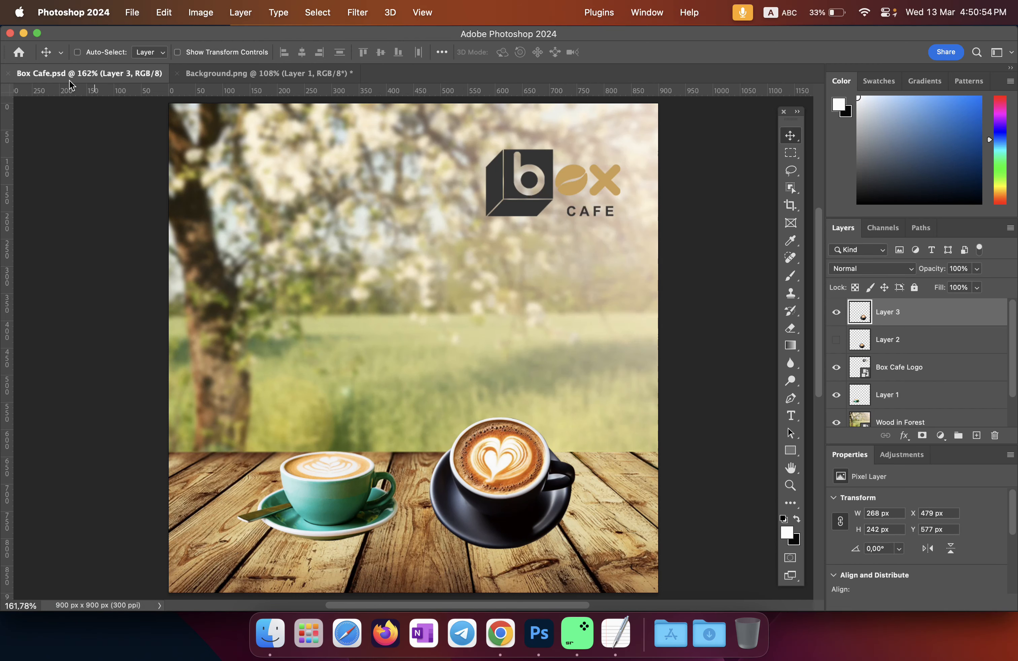
Step: Minimize Photoshop and TextEdit, and center the Ex folder's Finder window
click(23, 33)
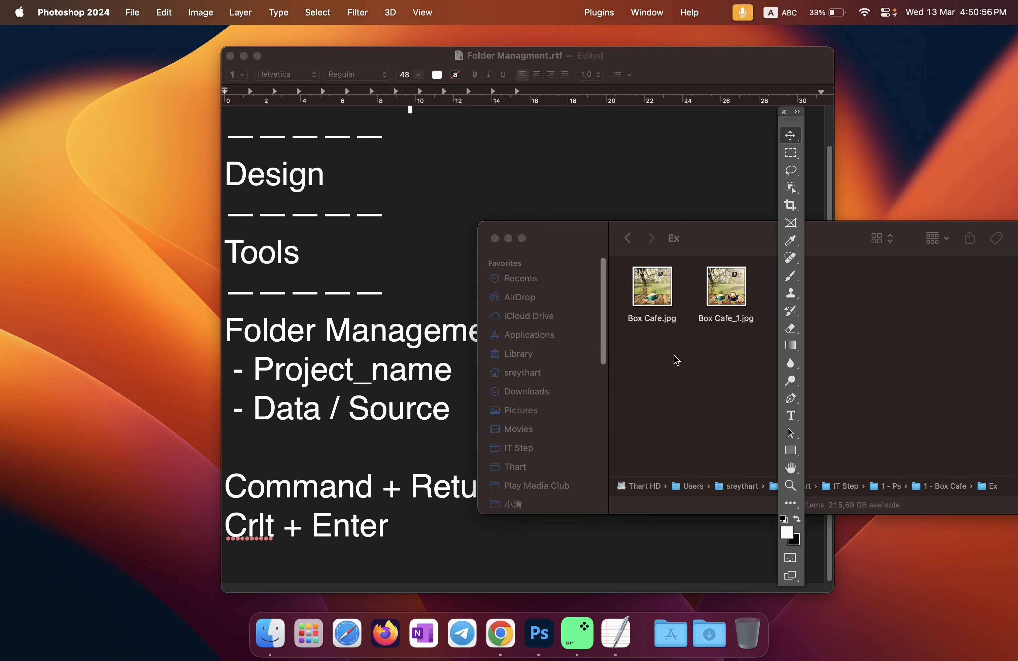
click(673, 356)
click(244, 56)
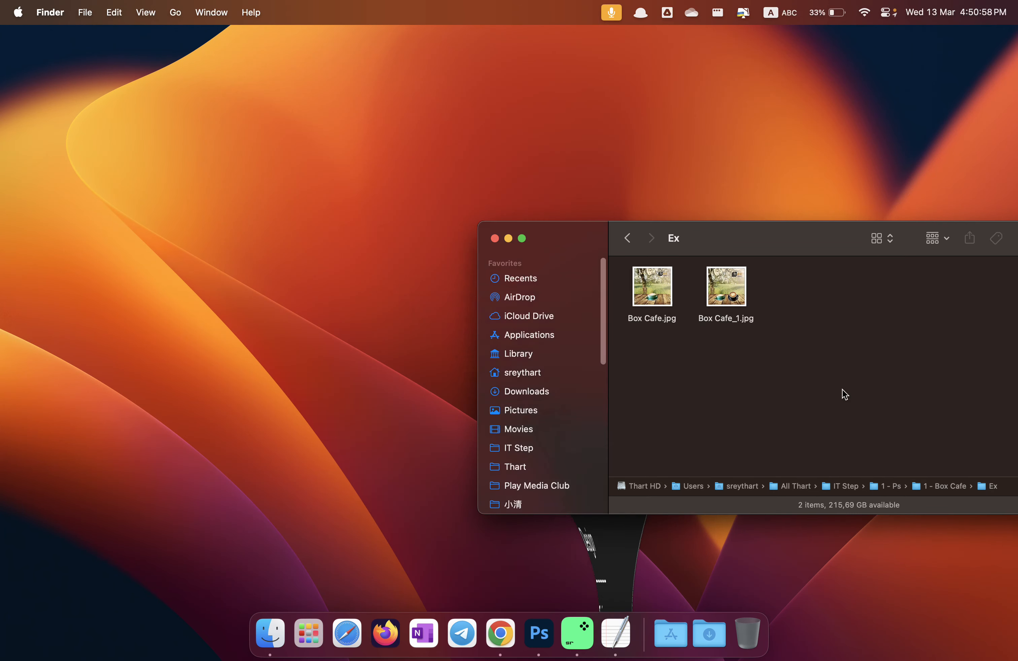
drag(794, 243, 543, 135)
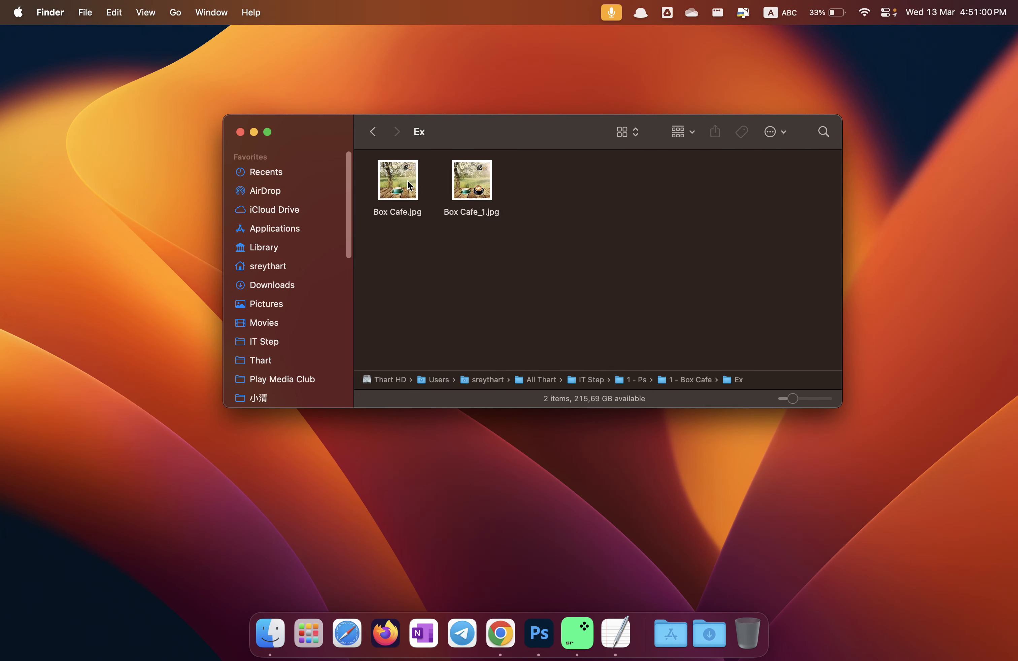
Step: Quick Look Box Cafe_1.jpg and Box Cafe.jpg to compare the new two-cup composite with the original
click(479, 190)
key(space)
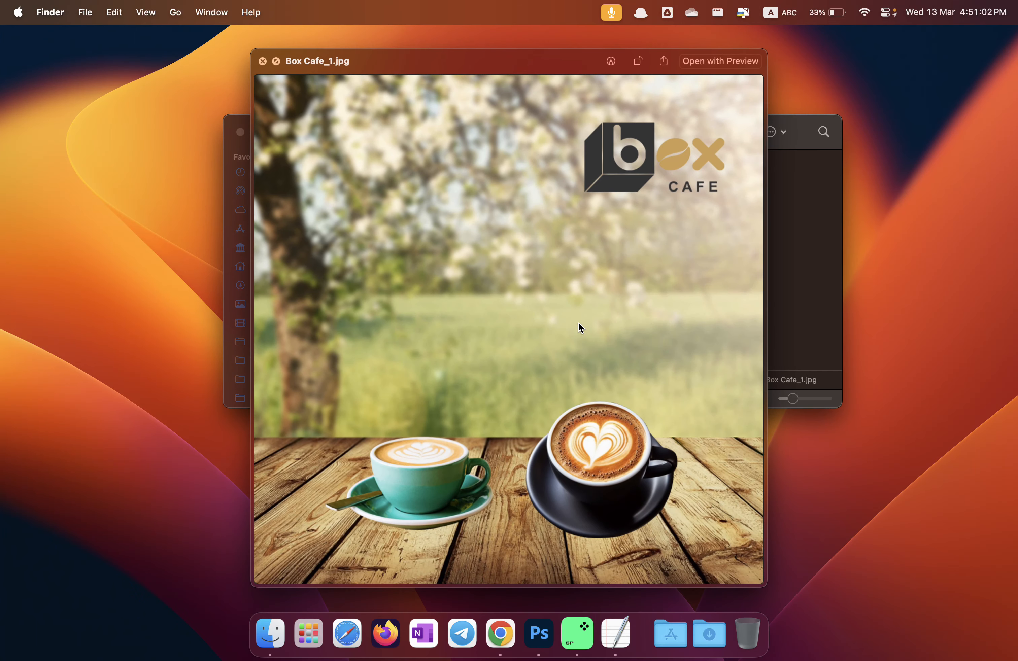
key(Left)
key(space)
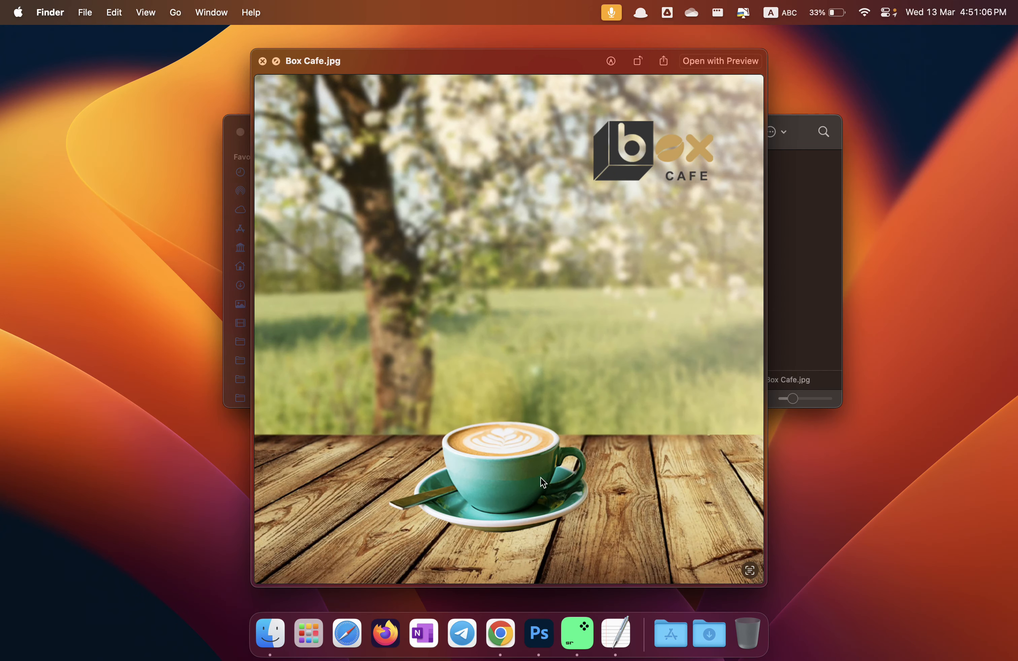
key(space)
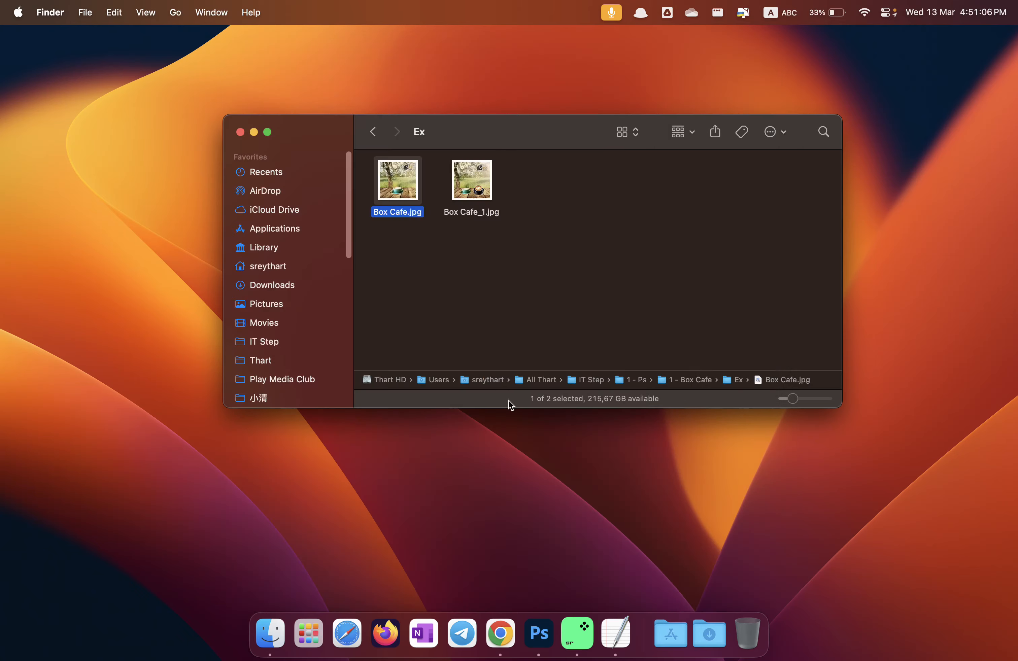
click(484, 199)
key(space)
key(space)
click(401, 181)
key(space)
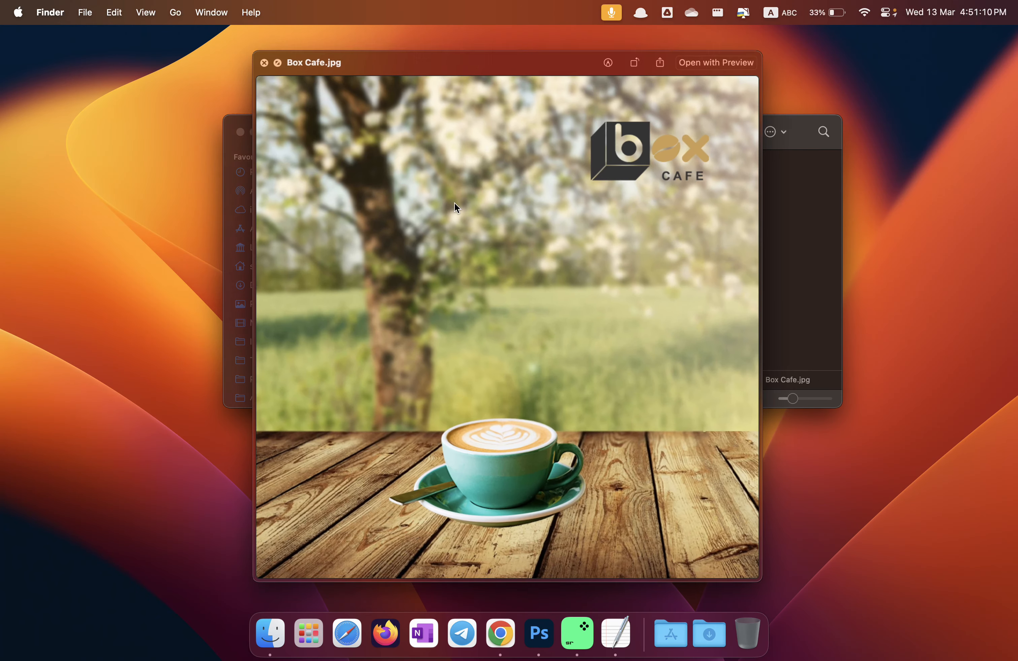
key(space)
click(487, 184)
key(space)
key(space)
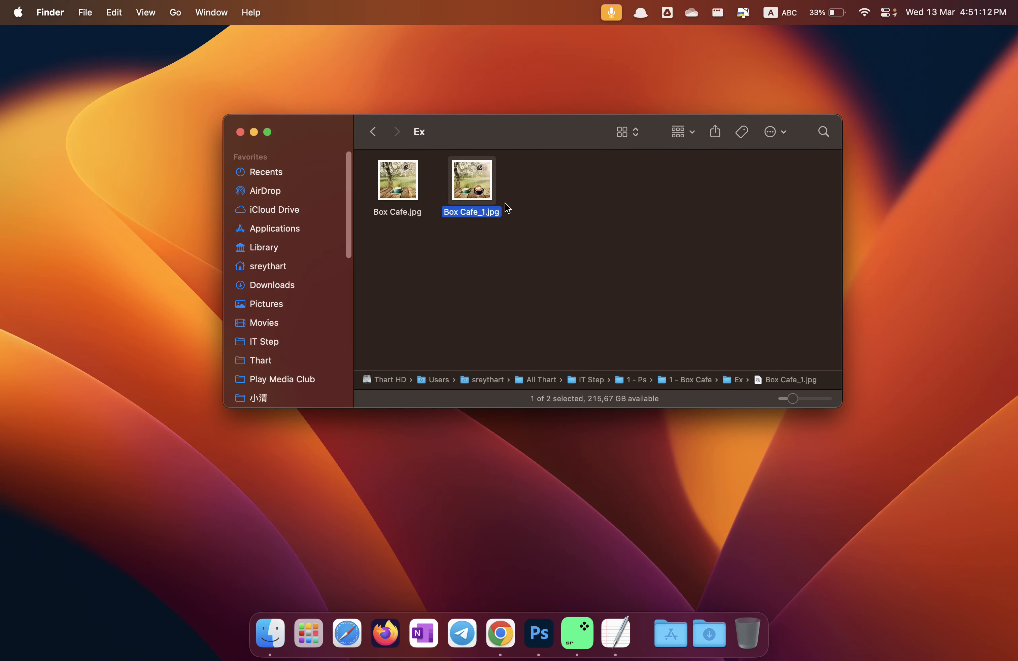
key(space)
key(space)
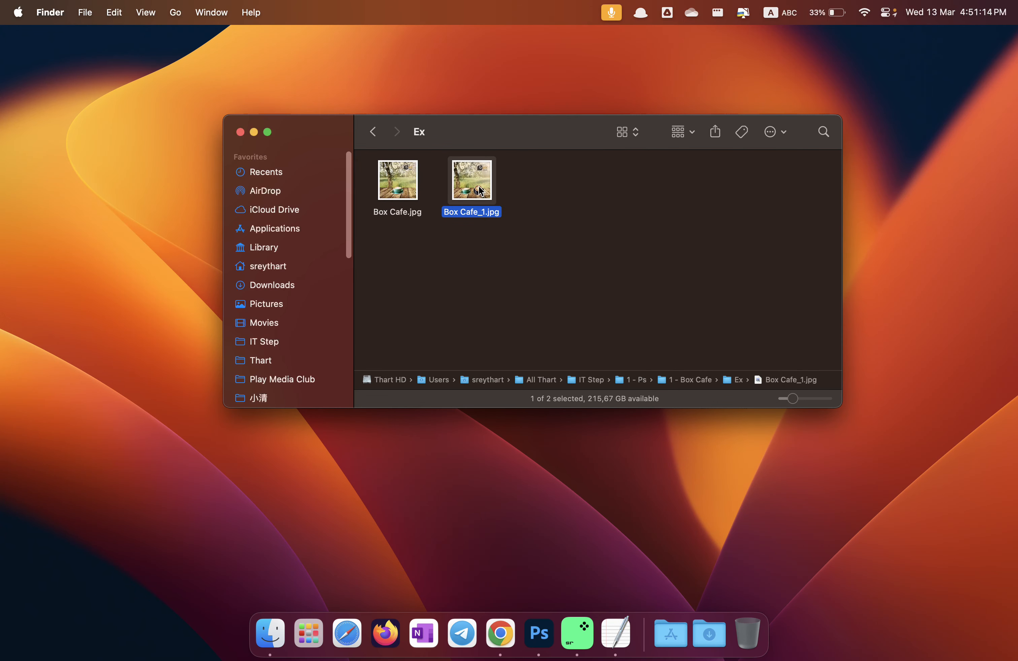